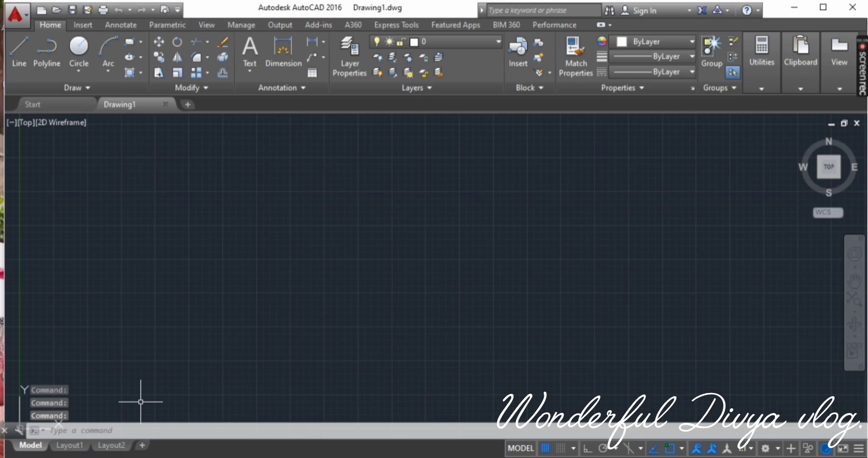
- Open the drawing units settings with the UNITS command
type("yn")
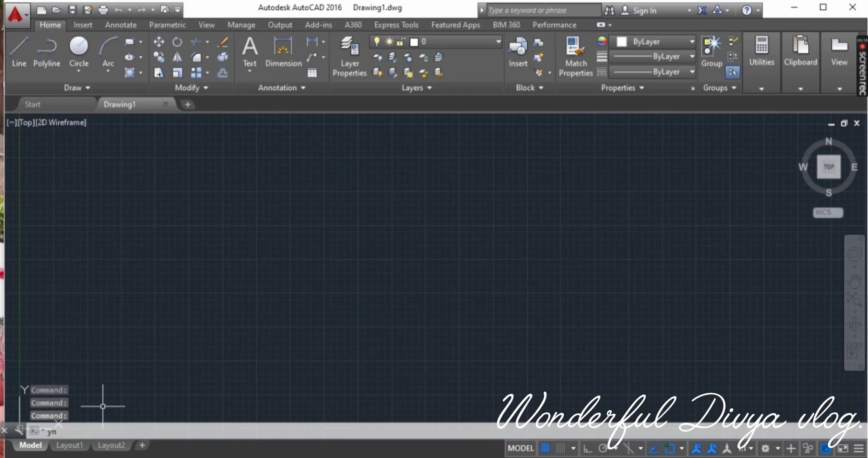
key("Escape")
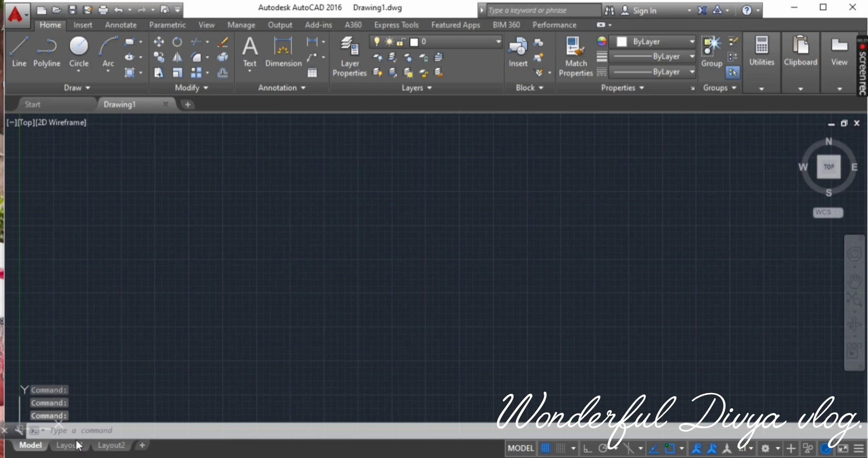
type("un")
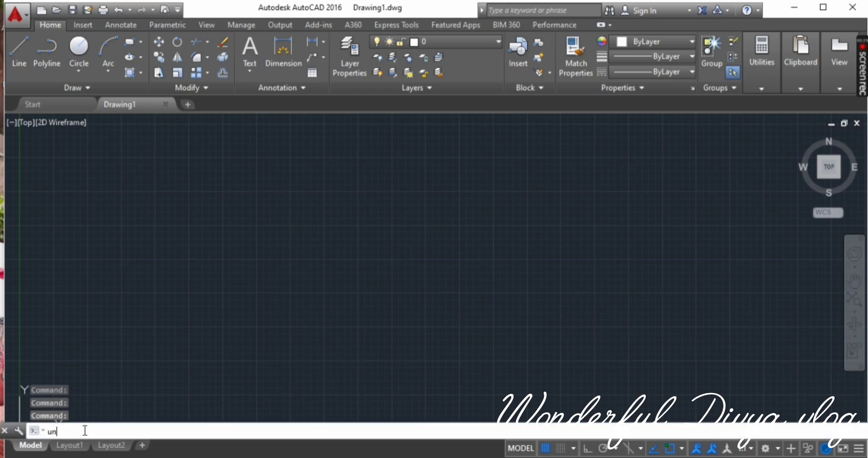
key("Return")
key("Escape")
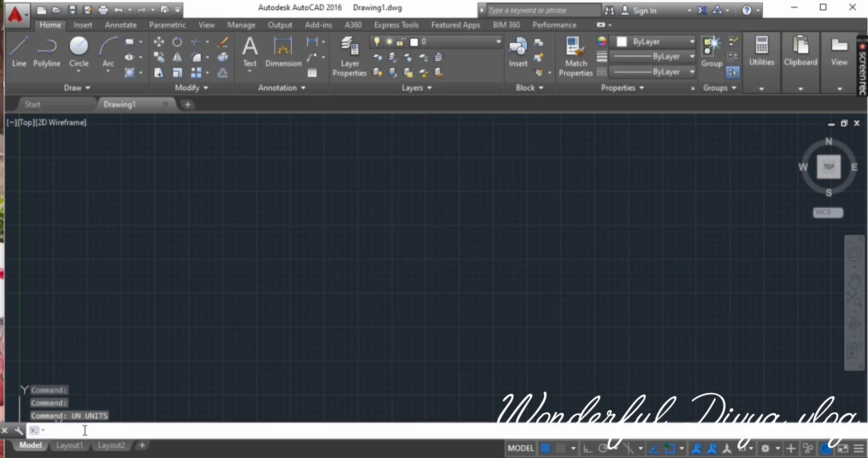
key("Return")
- Try Engineering as the length unit type, returning it to Decimal
left_click(368, 144)
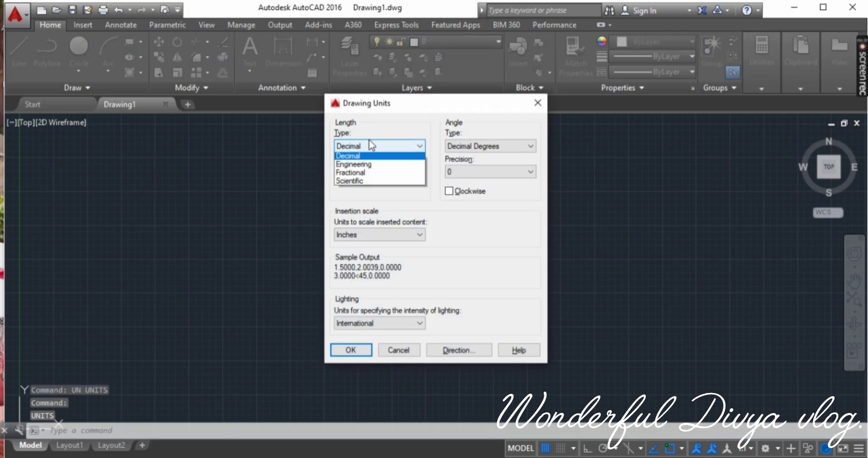
left_click(374, 174)
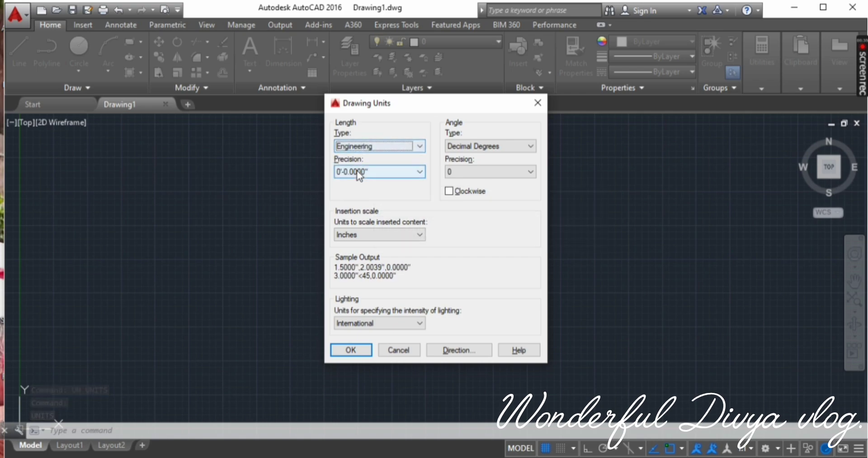
left_click(357, 170)
left_click(368, 147)
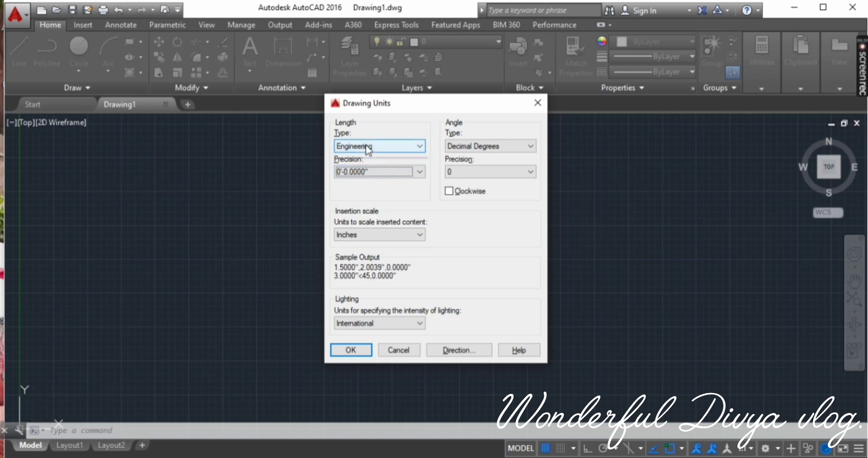
left_click(368, 147)
left_click(357, 166)
- Set the length precision to 0 and the insertion scale to Millimeters, and accept the drawing units
left_click(358, 171)
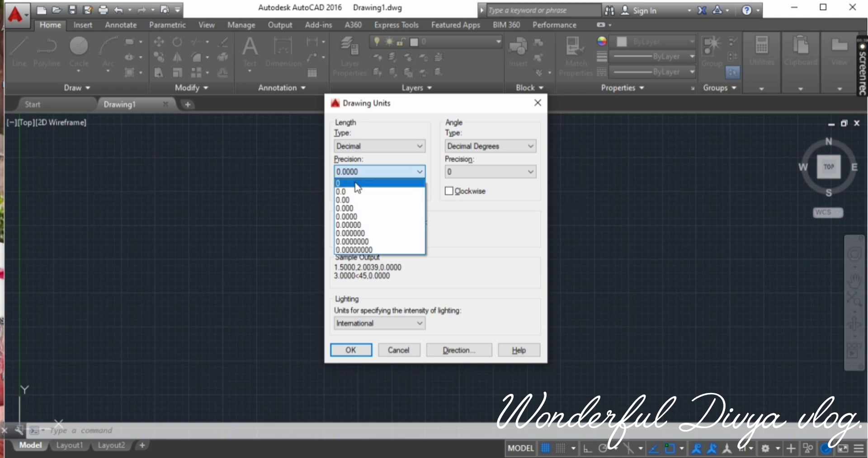
left_click(354, 182)
left_click(357, 234)
left_click(351, 280)
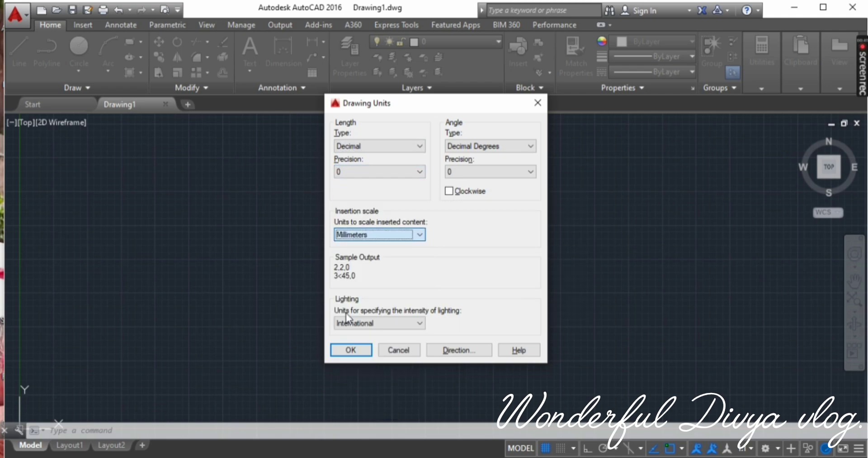
left_click(351, 350)
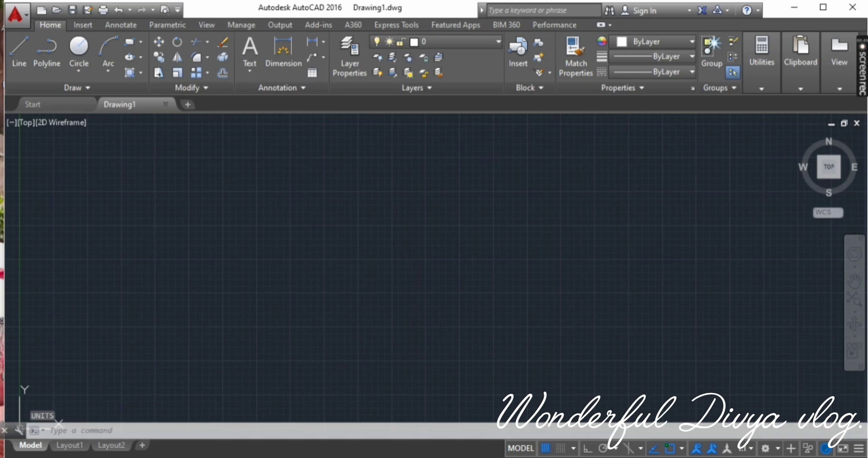
left_click(352, 350)
type("limm")
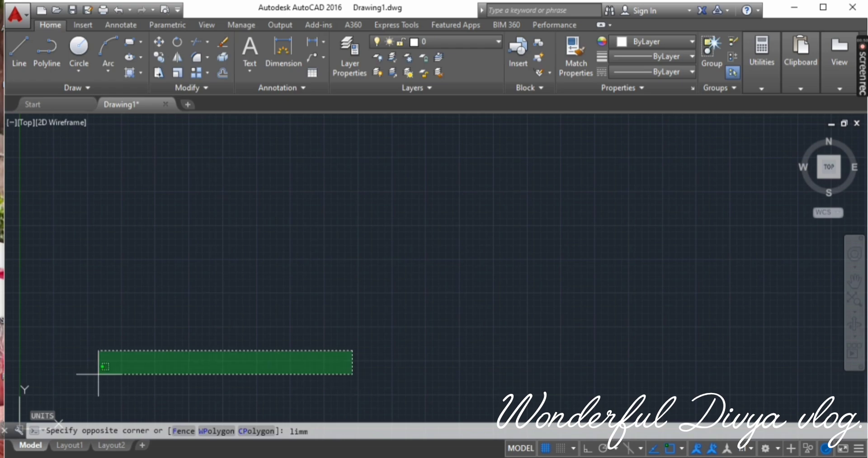
key("Escape")
key("Escape")
- Set the model space limits from the default lower-left corner 0,0 to the upper-right corner 100,100
type("limits")
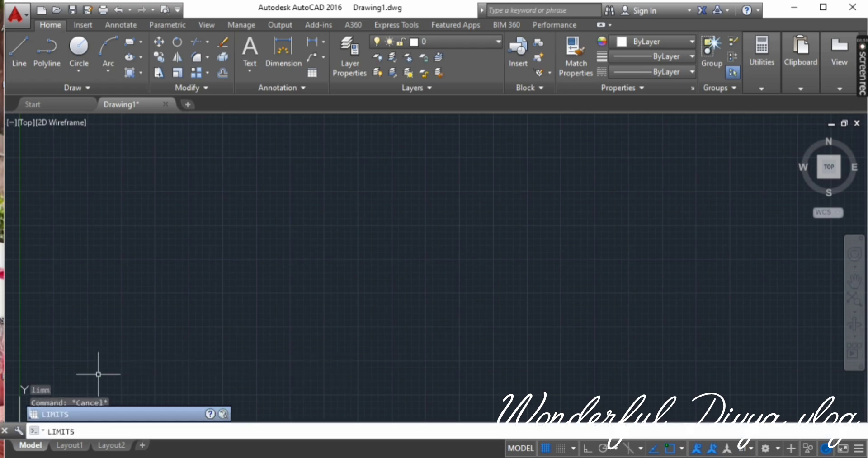
key("Return")
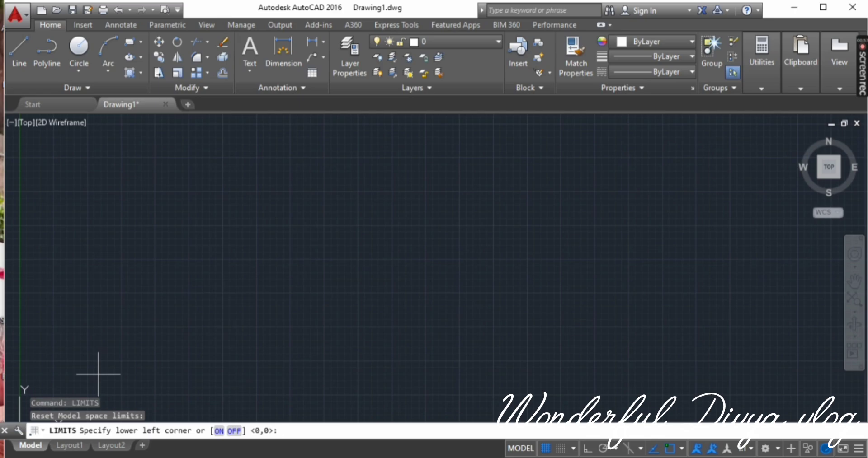
key("Return")
type("1")
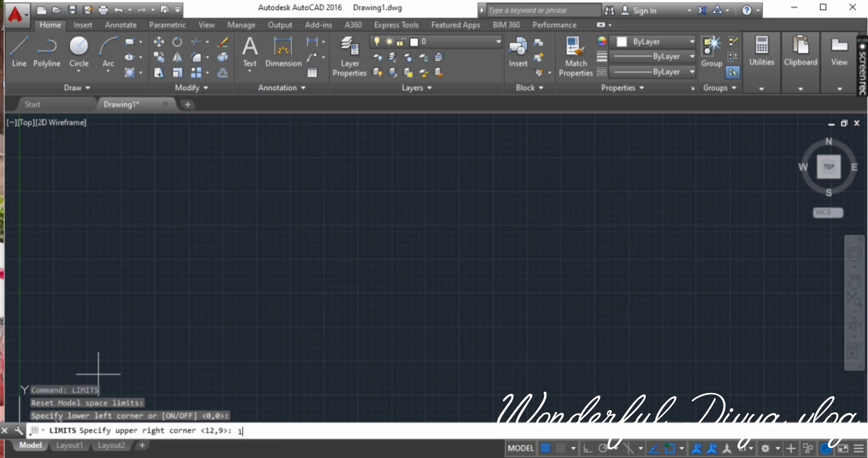
type("00,100")
key("Return")
- Zoom to All so the view fits the drawing limits, and regenerate the model
type("z")
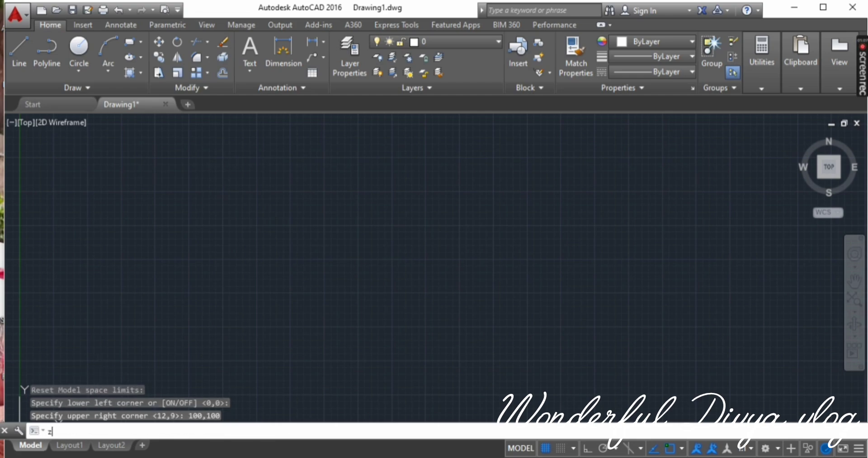
key("Return")
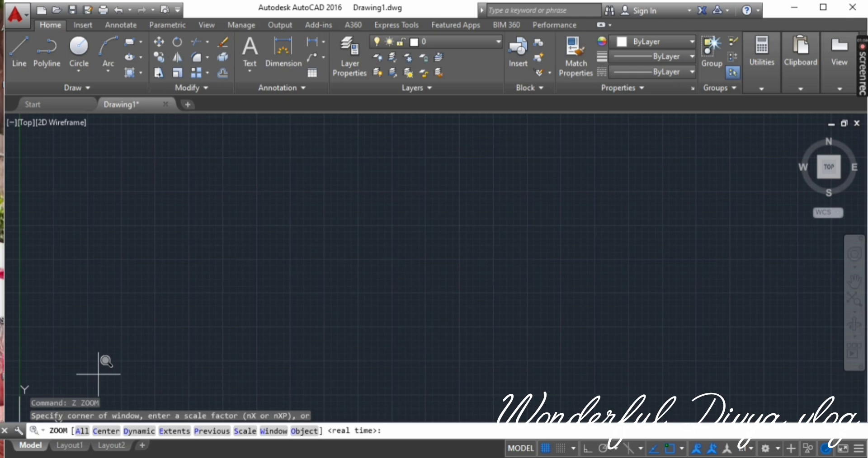
type("a")
key("Return")
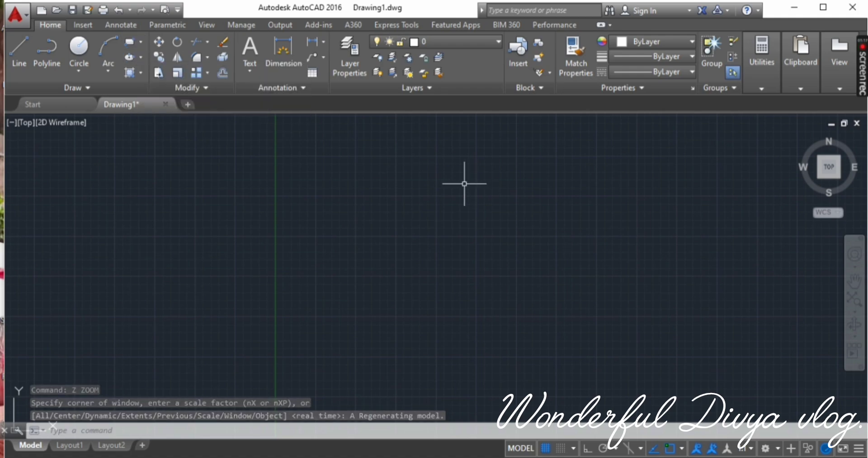
type("RE")
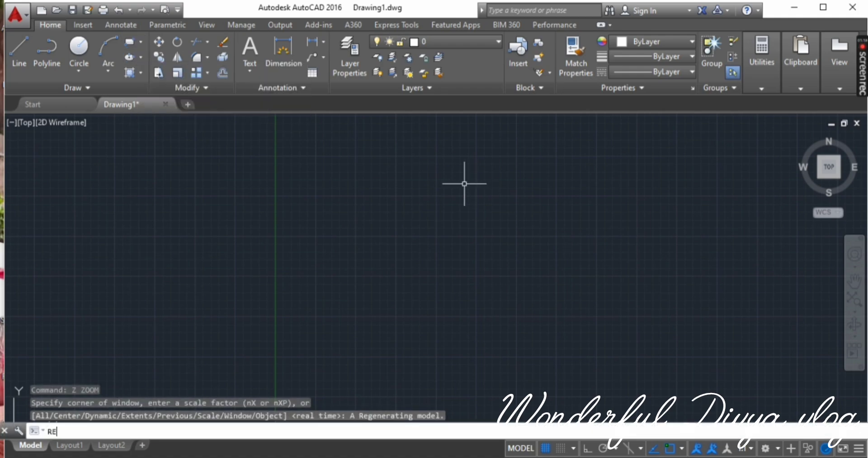
key("Return")
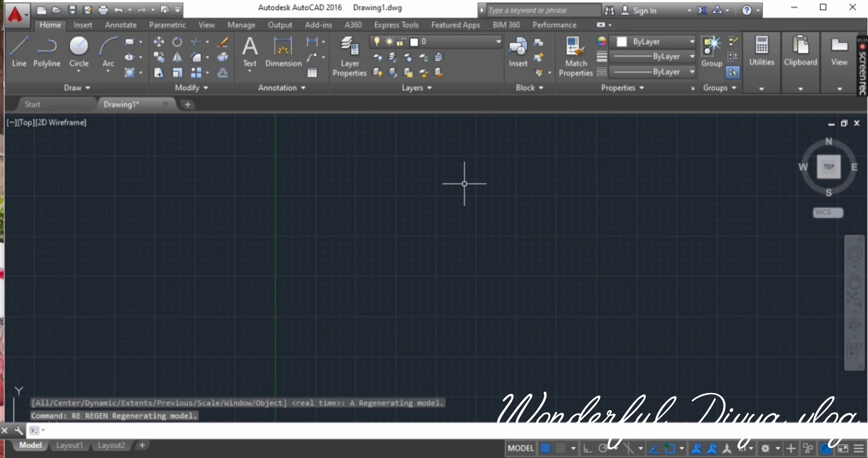
type("REC")
key("Return")
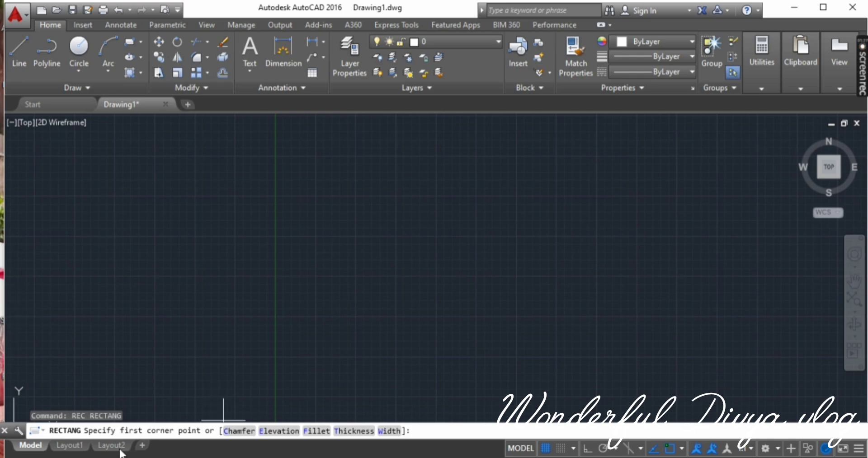
left_click(72, 179)
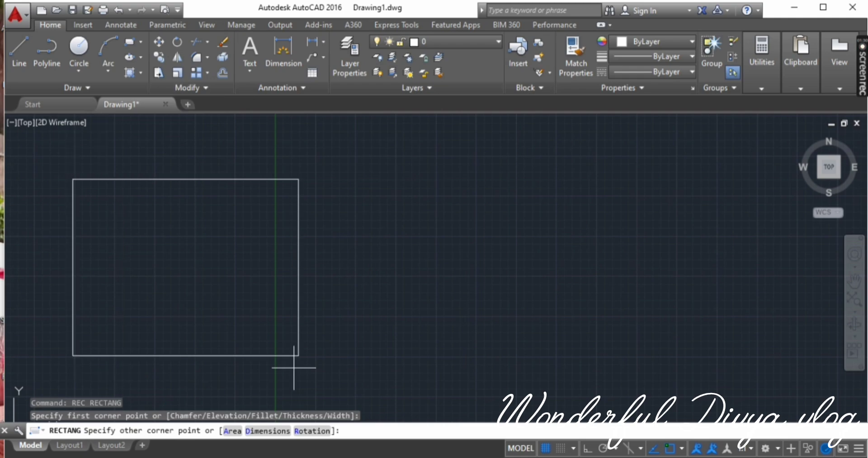
- Draw a rectangle in the empty area left of the green axis line, defined by an area of 2000 and a width of 100
left_click(132, 43)
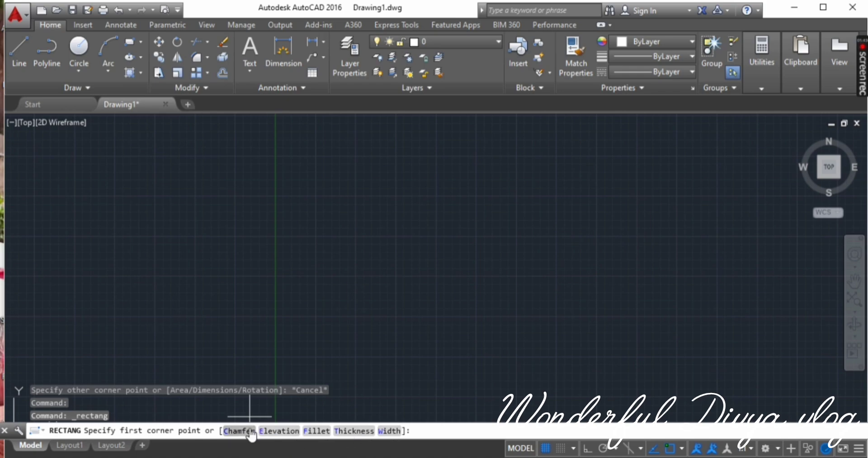
left_click(99, 130)
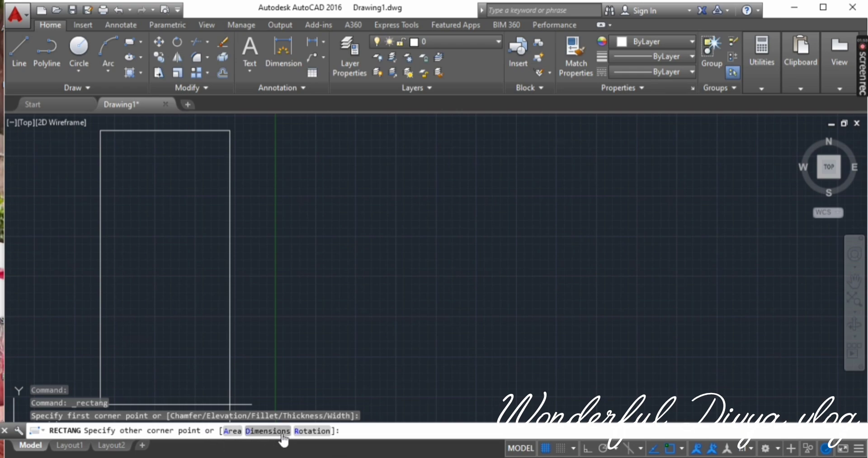
left_click(232, 432)
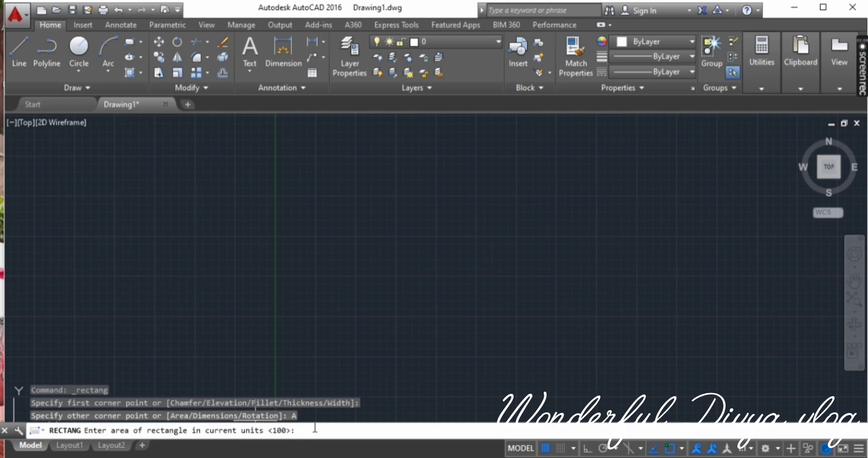
type("2000")
key("Return")
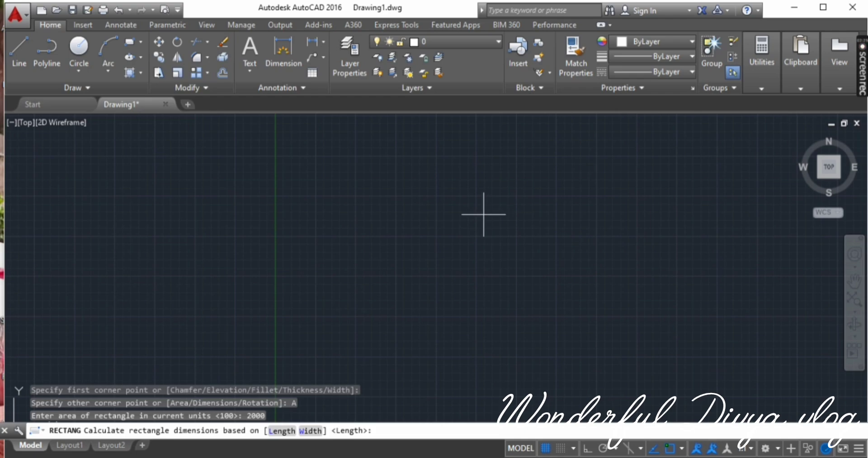
left_click(310, 431)
type("100")
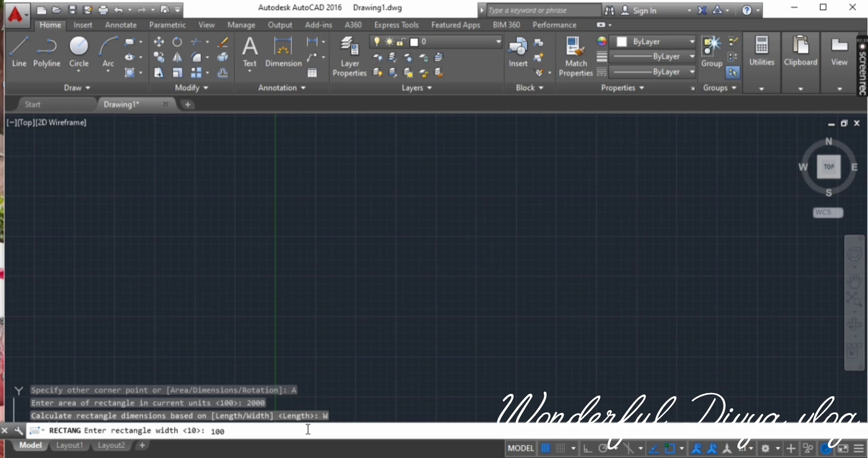
key("Return")
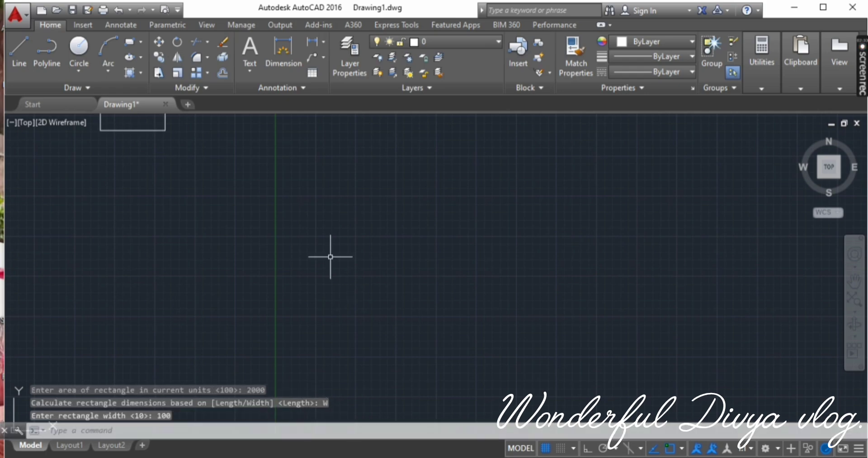
- Zoom to All and bring the whole rectangle into view beside the green axis line
left_click(443, 260)
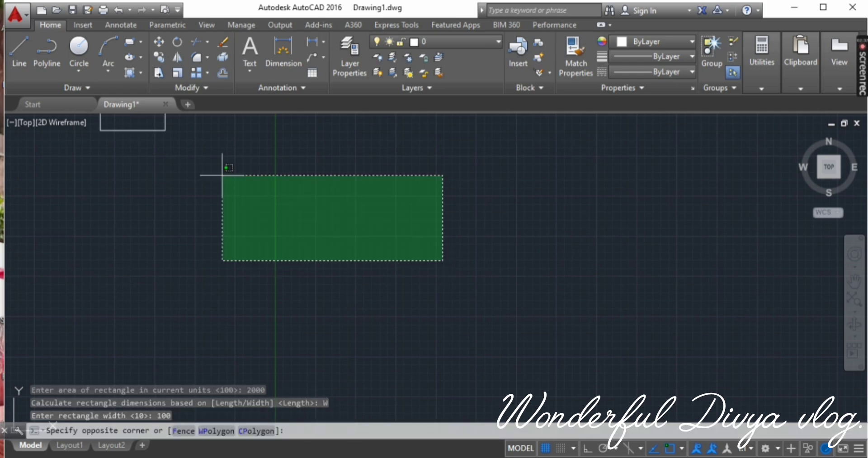
left_click(152, 217)
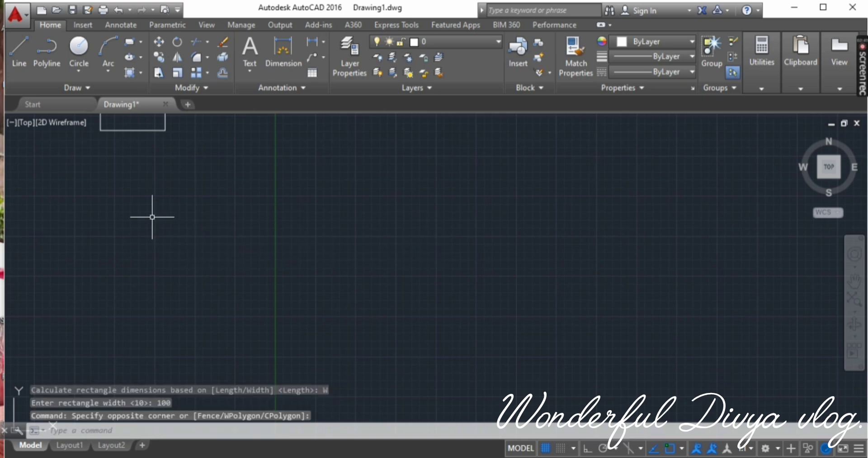
type("z")
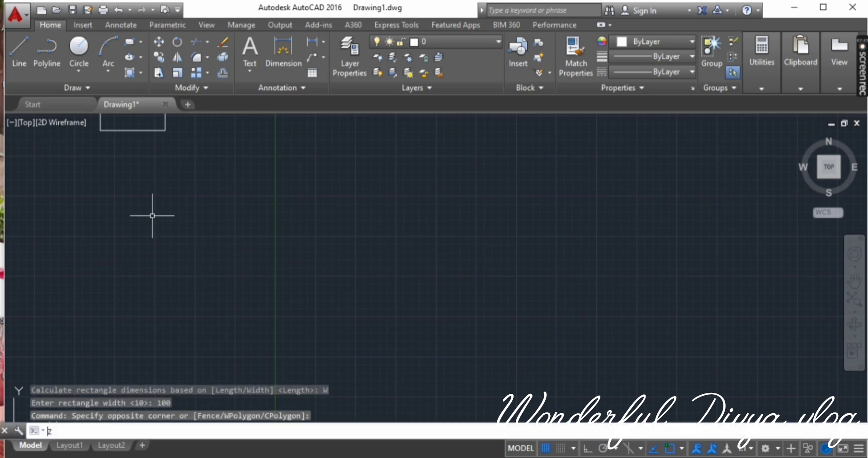
key("Return")
type("a")
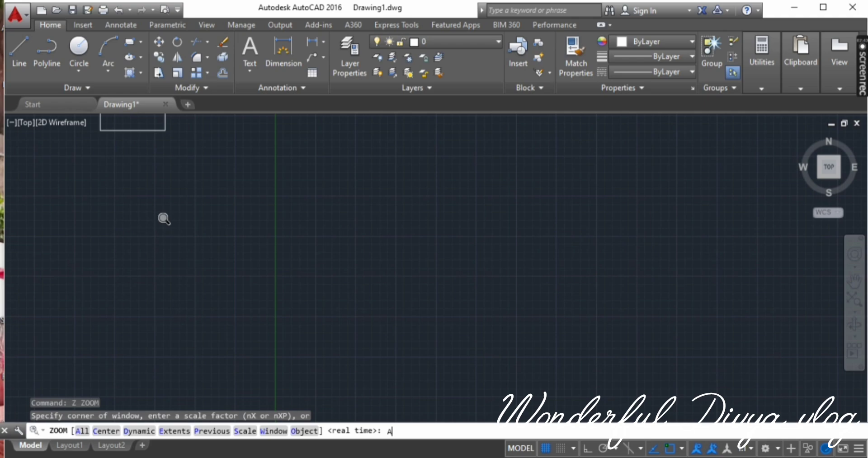
key("Return")
middle_click_drag(300, 211, 310, 275)
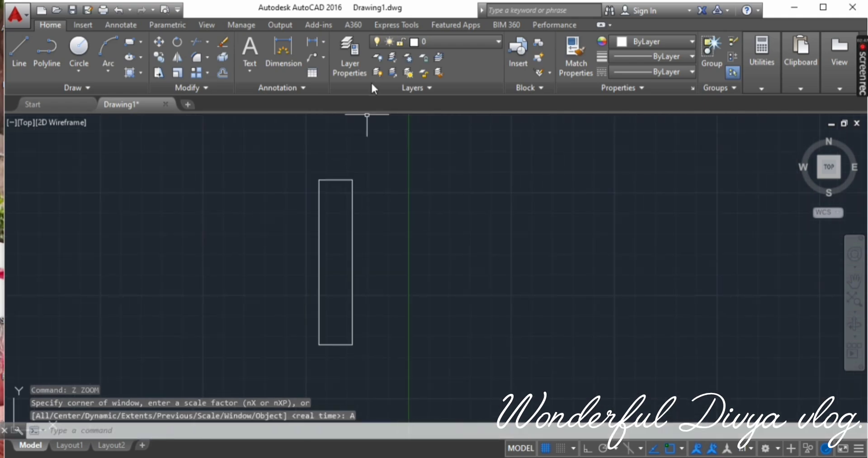
- Measure the rectangle's area and perimeter with the AREA command by picking its four corners
type("a")
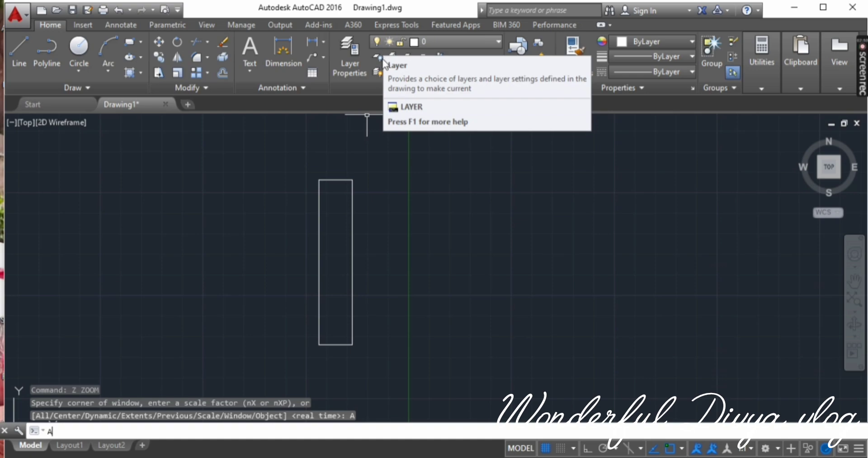
type("rea")
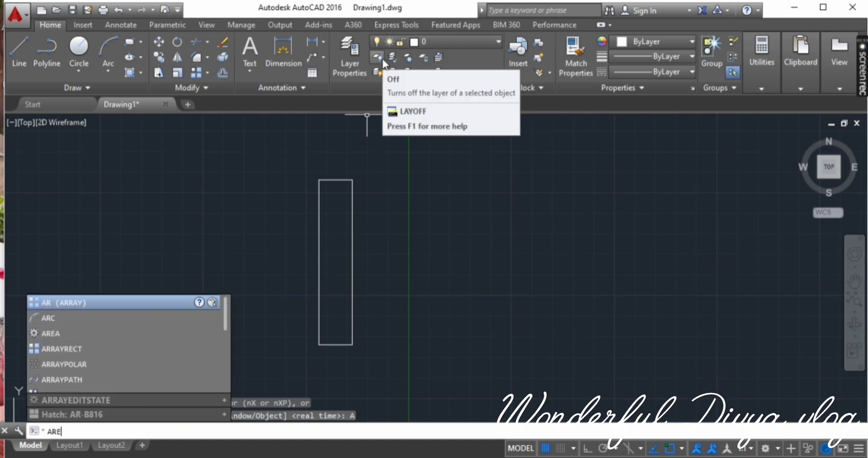
key("Return")
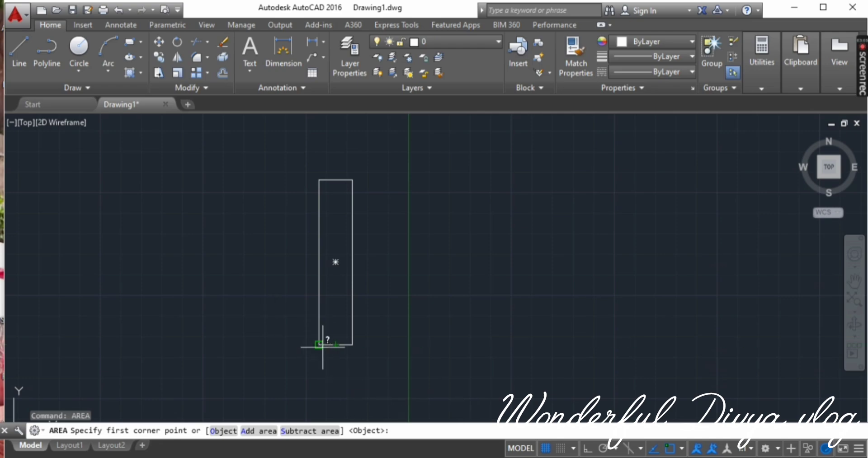
left_click(319, 345)
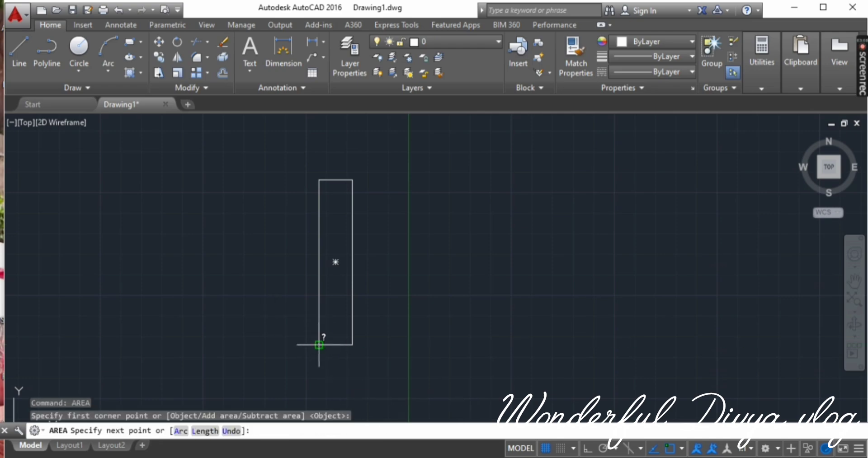
left_click(352, 344)
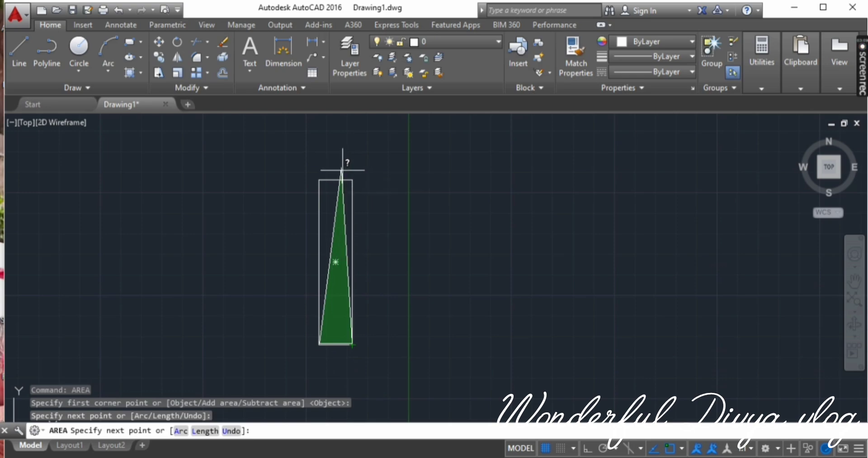
left_click(352, 180)
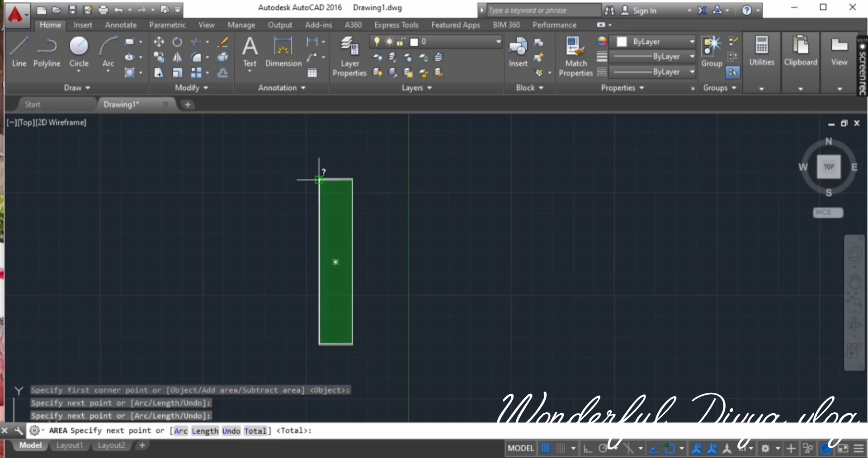
left_click(319, 180)
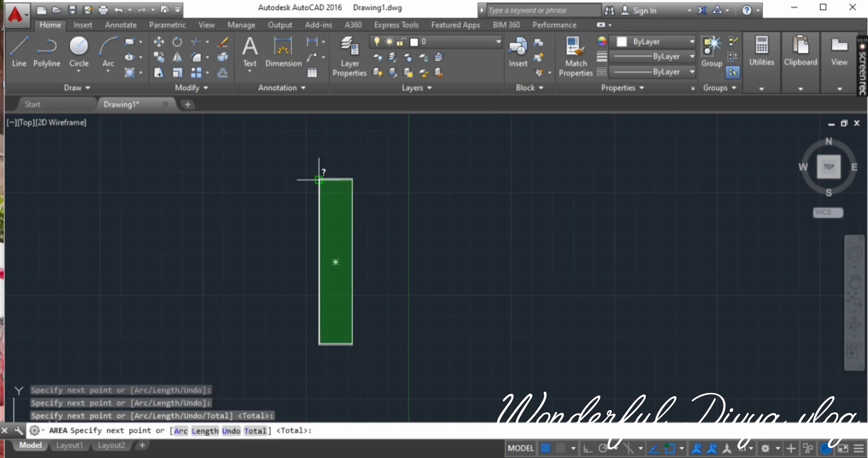
left_click(318, 345)
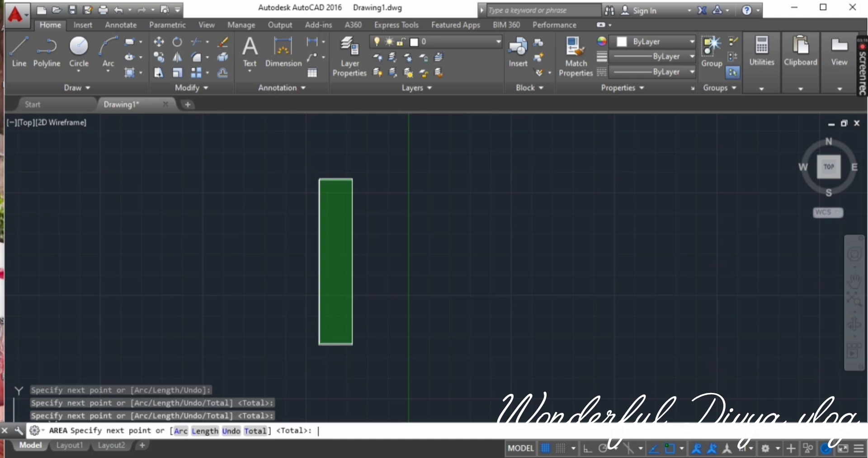
key("Return")
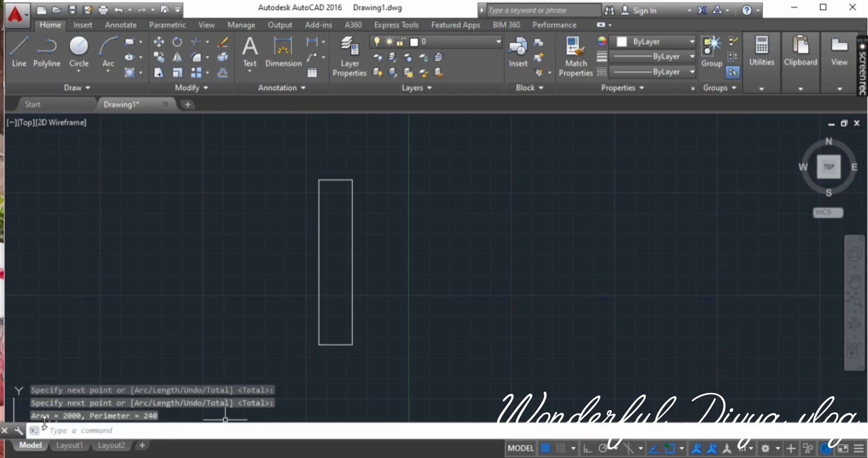
- Dimension the rectangle's left vertical side, with the dimension line placed just outside it
left_click(84, 433)
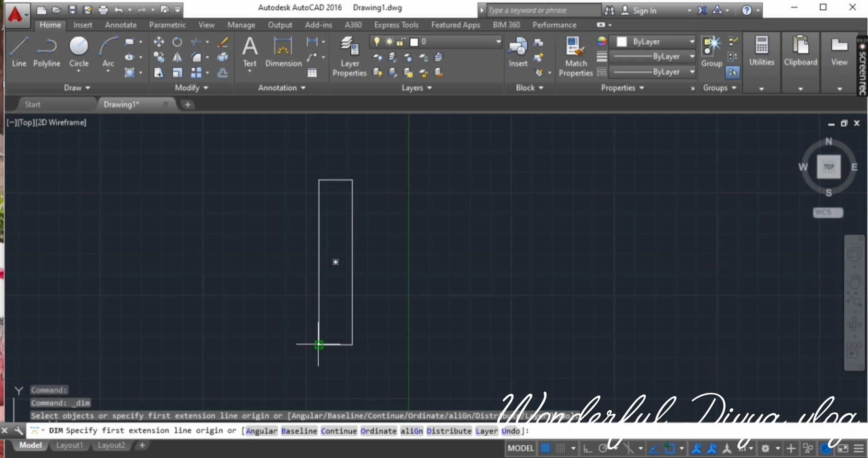
left_click(319, 345)
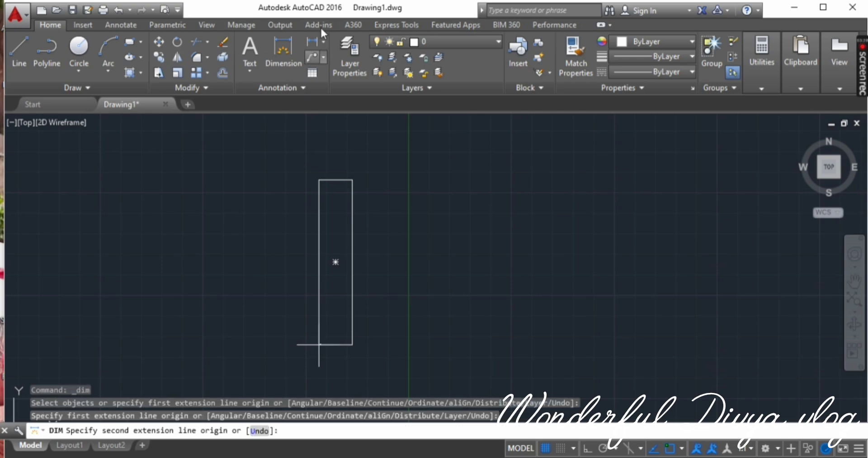
left_click(319, 180)
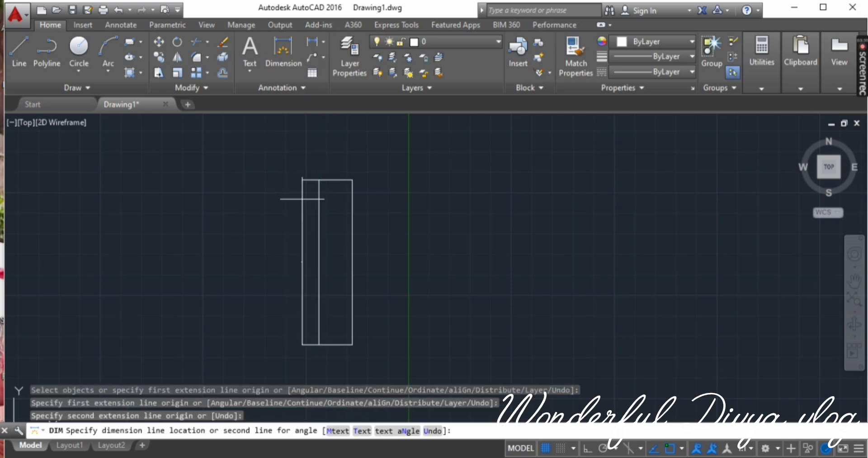
left_click(302, 264)
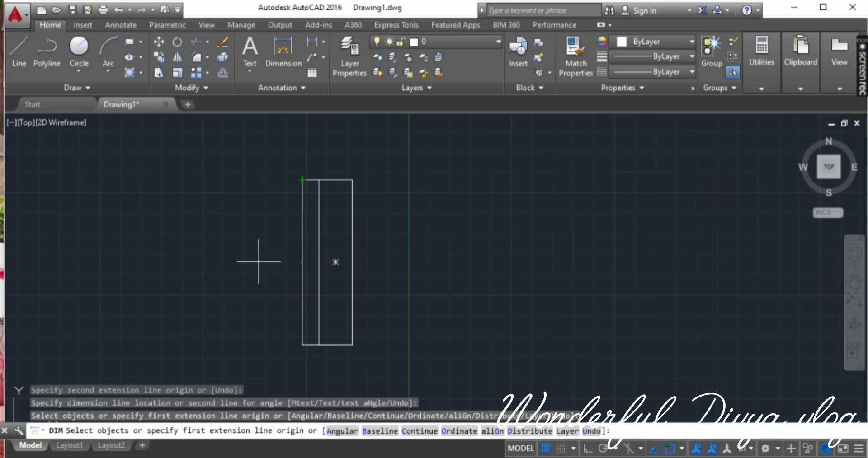
key("Escape")
key("Escape")
- Modify the Standard dimension style to arrow size 4 and text height 4, and set it as current
type("p")
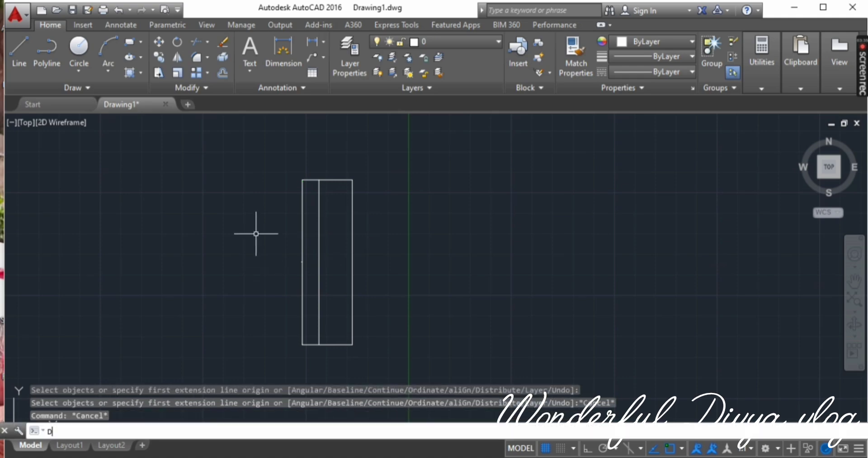
key("Return")
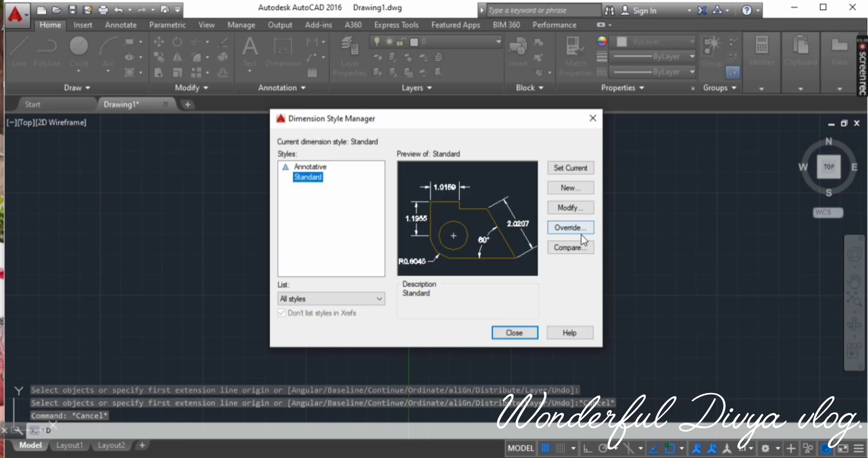
left_click(561, 210)
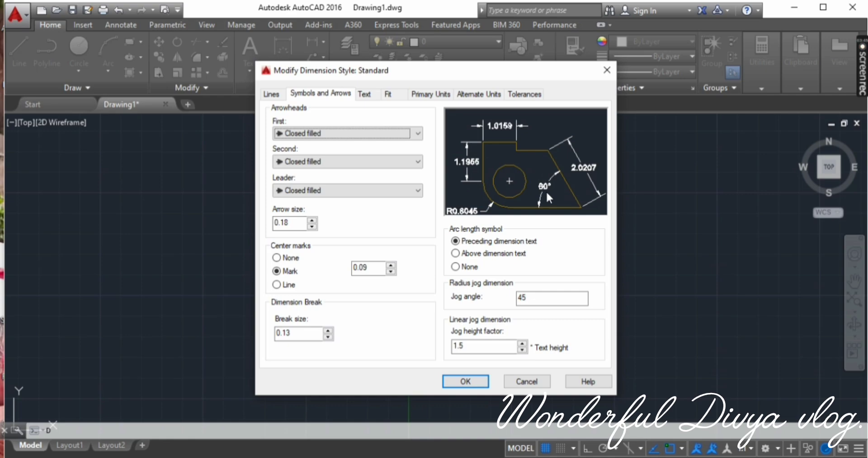
left_click_drag(286, 226, 231, 227)
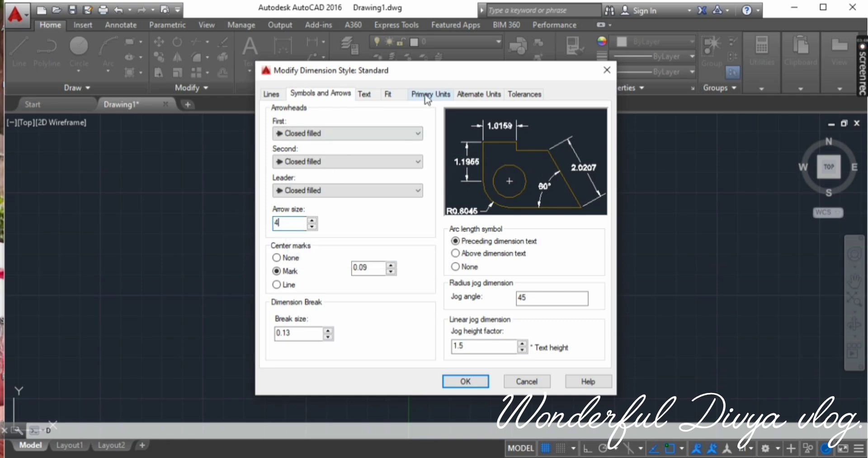
left_click(365, 95)
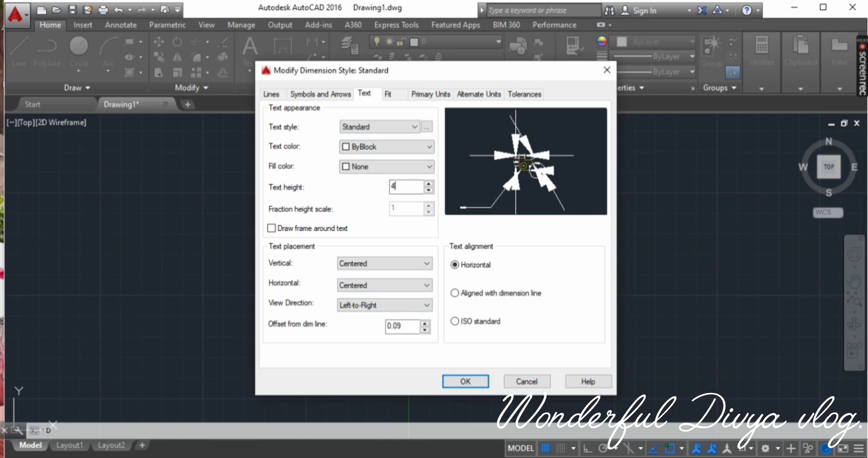
left_click(465, 382)
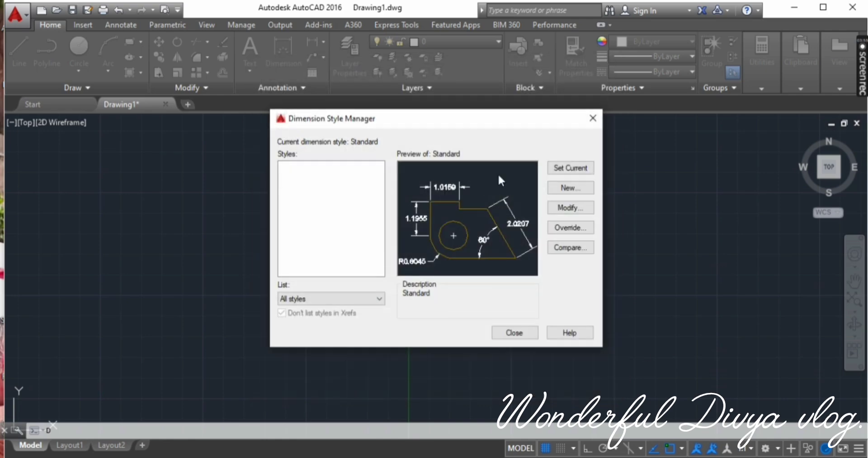
left_click(585, 171)
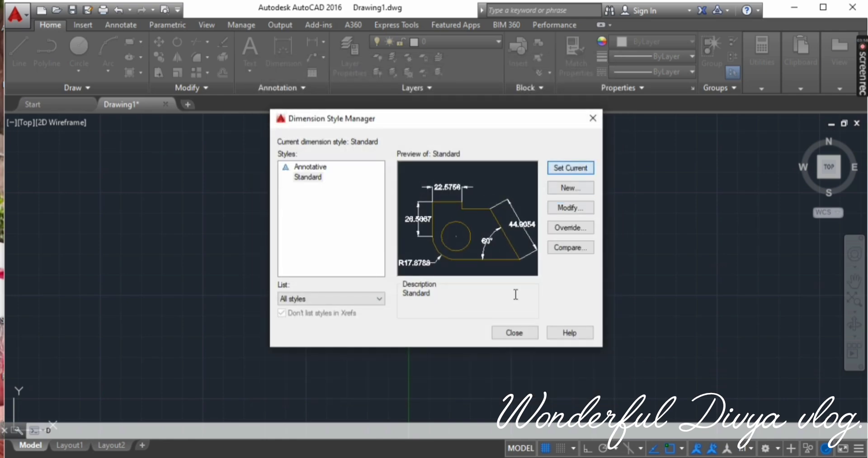
left_click(514, 333)
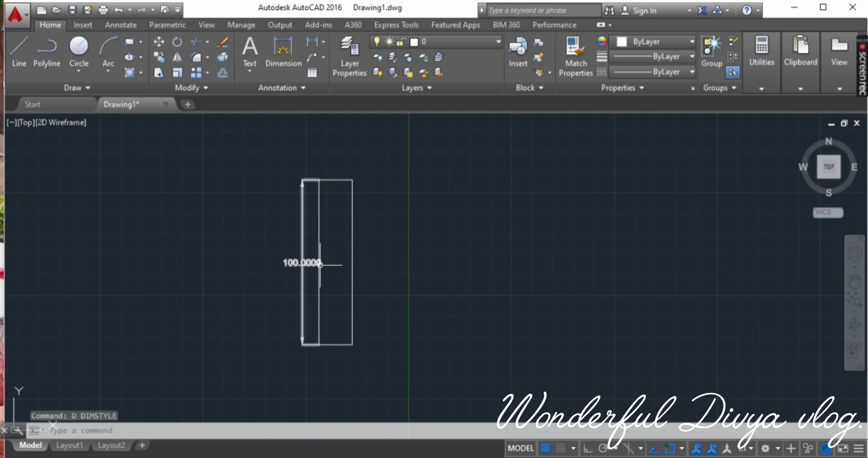
- Add a linear dimension for the rectangle's top edge, with the dimension line placed above it
left_click(311, 41)
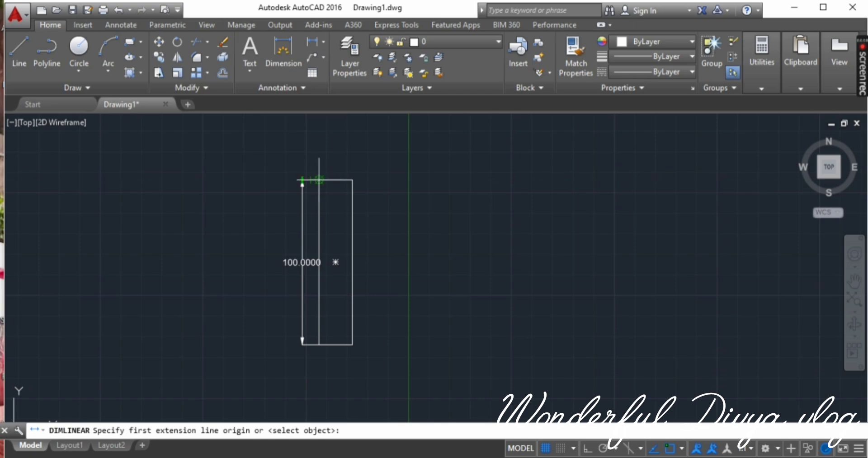
left_click(302, 180)
left_click(335, 180)
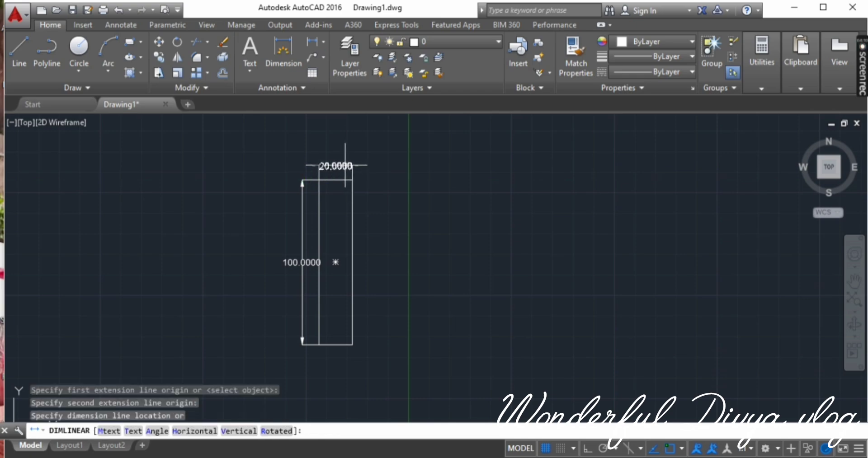
left_click(345, 149)
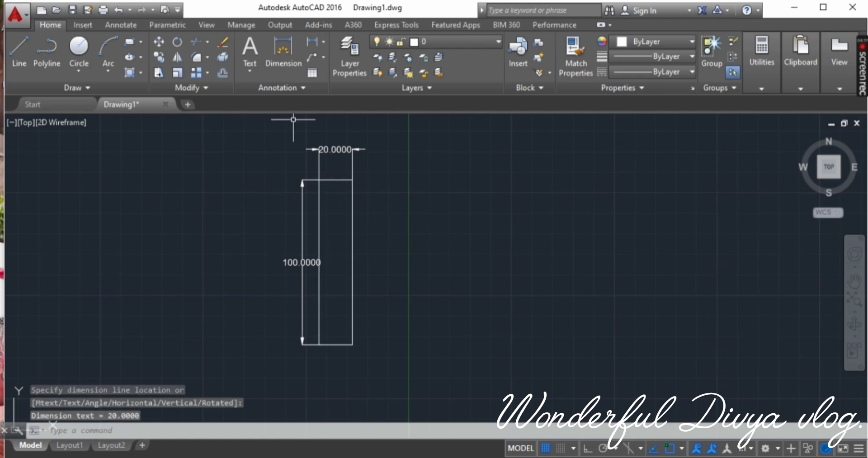
- Draw a second rectangle right of the green axis line using the Dimensions option, with length 40 and width 40
middle_click_drag(298, 203, 182, 199)
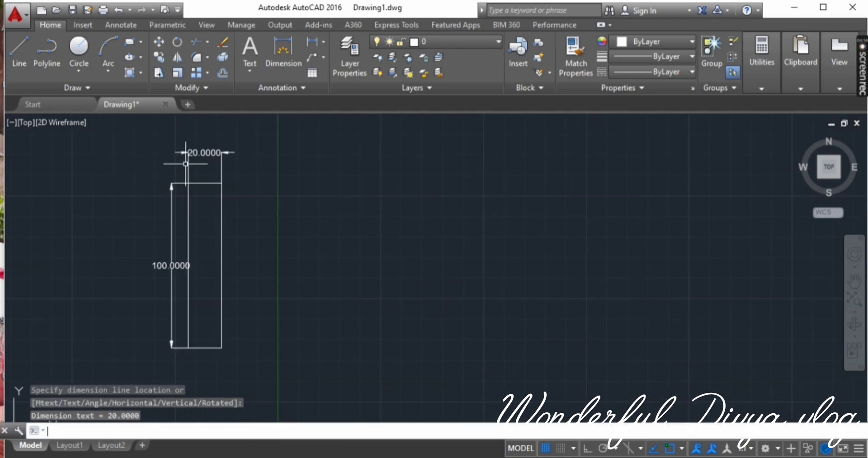
key("Return")
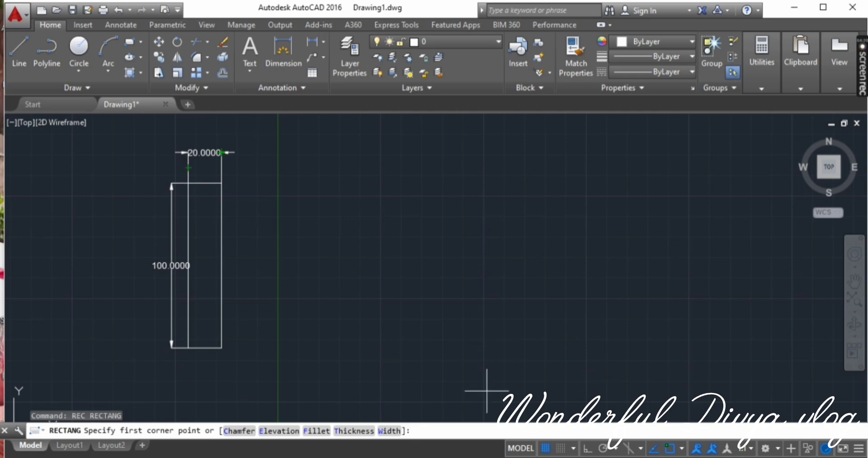
left_click(339, 224)
left_click(269, 432)
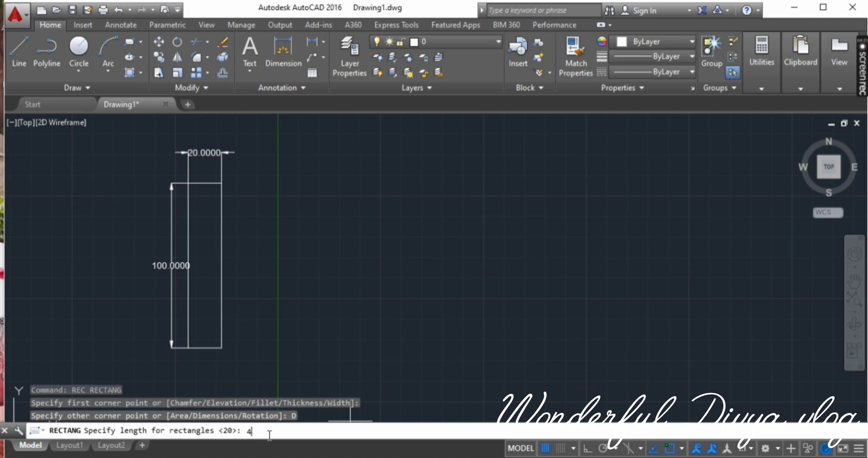
key("Return")
type("4")
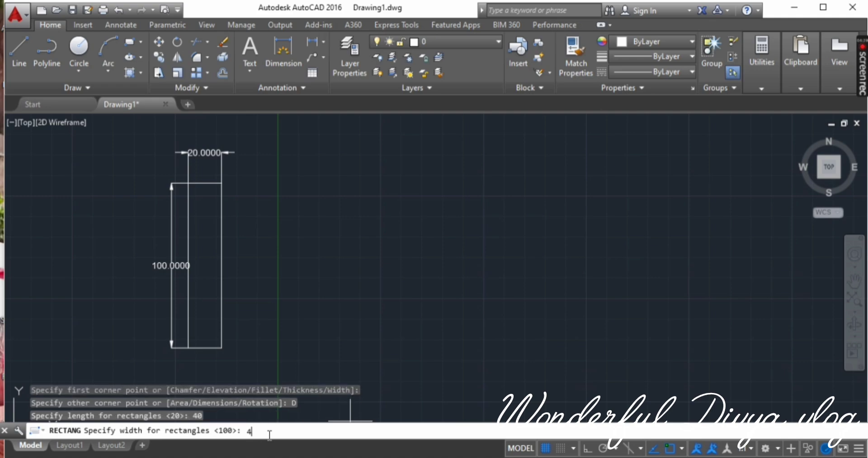
type("0")
key("Return")
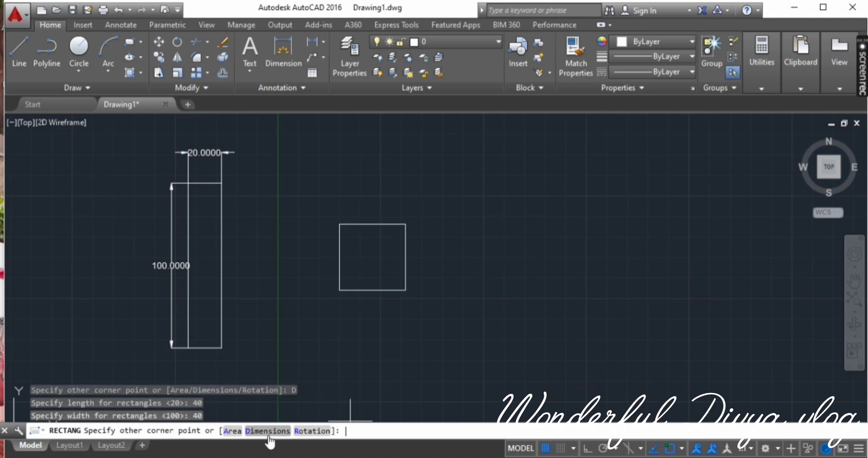
left_click(359, 292)
- Dimension the 40 by 40 square's top edge and right side, with dimension lines placed just outside each edge
left_click(282, 53)
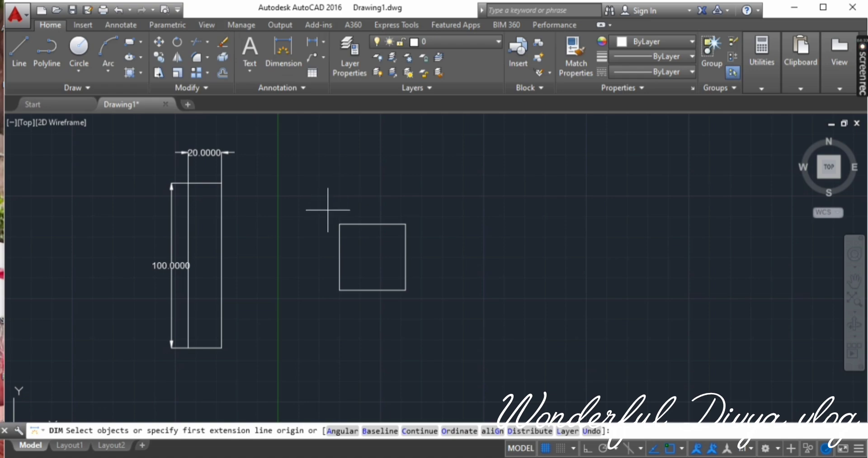
left_click(339, 224)
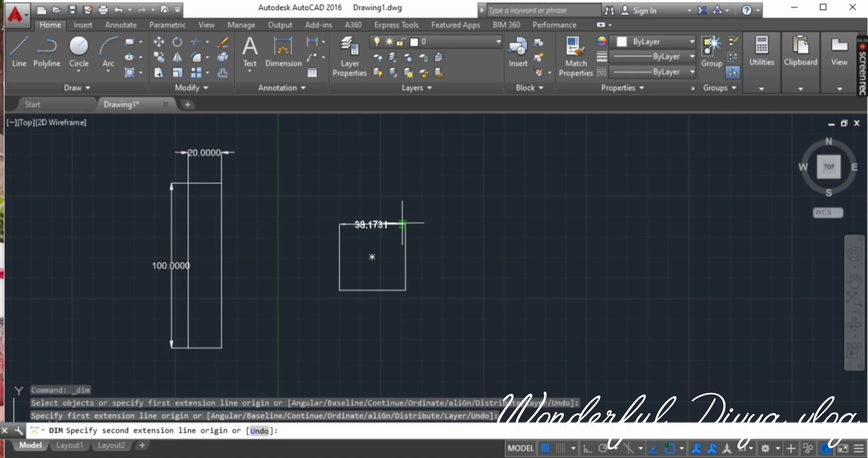
left_click(406, 224)
left_click(404, 206)
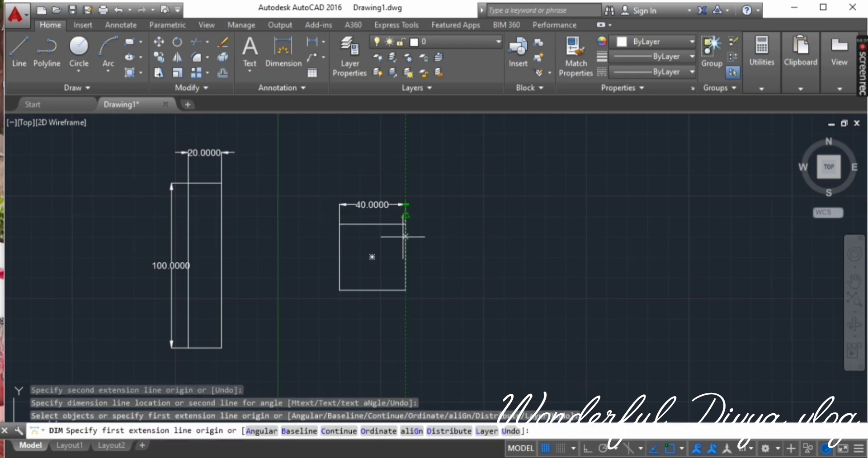
left_click(406, 224)
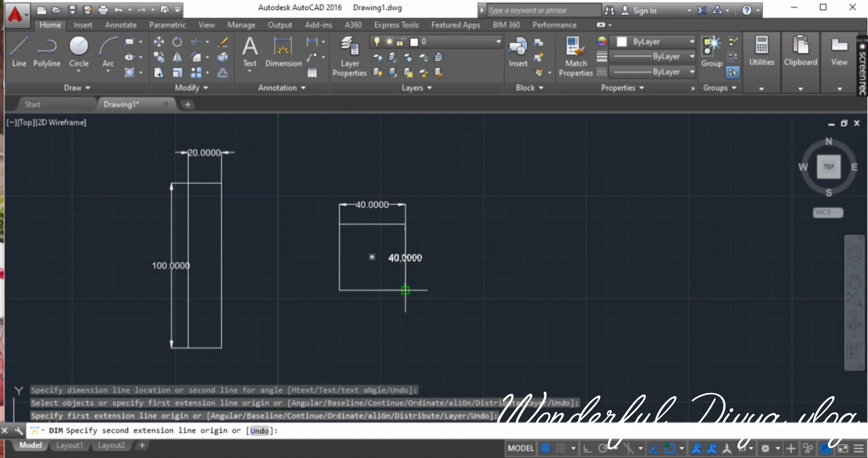
left_click(405, 290)
left_click(429, 288)
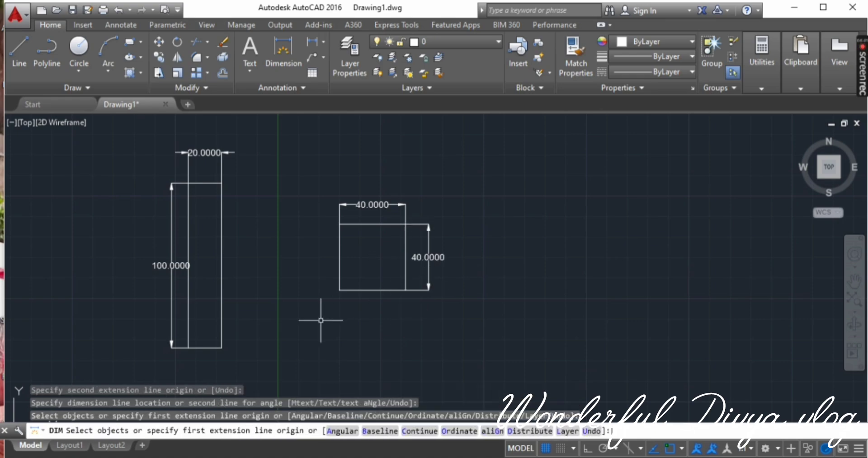
key("Escape")
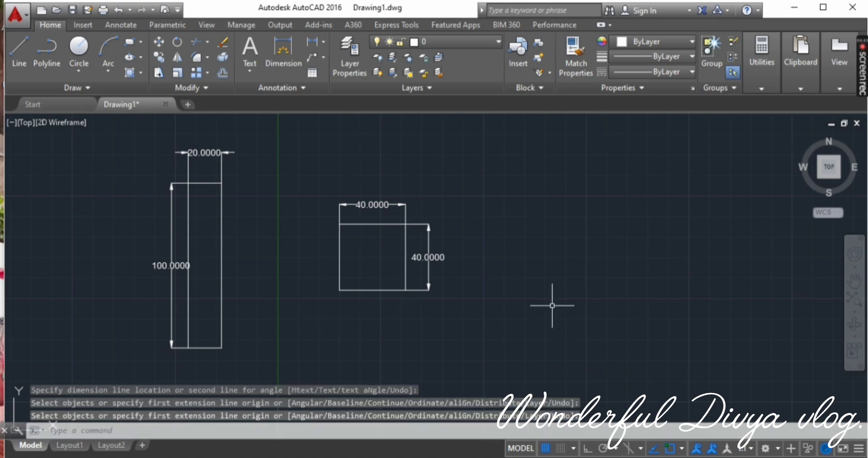
key("Return")
left_click(467, 183)
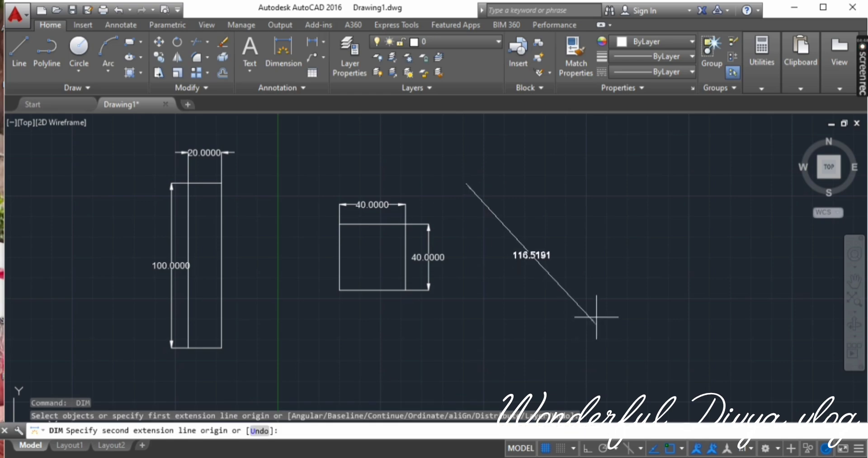
key("Escape")
- Draw a rectangle to the right of the dimensioned square using the Dimensions option, with length 40 and width 60
type("RE")
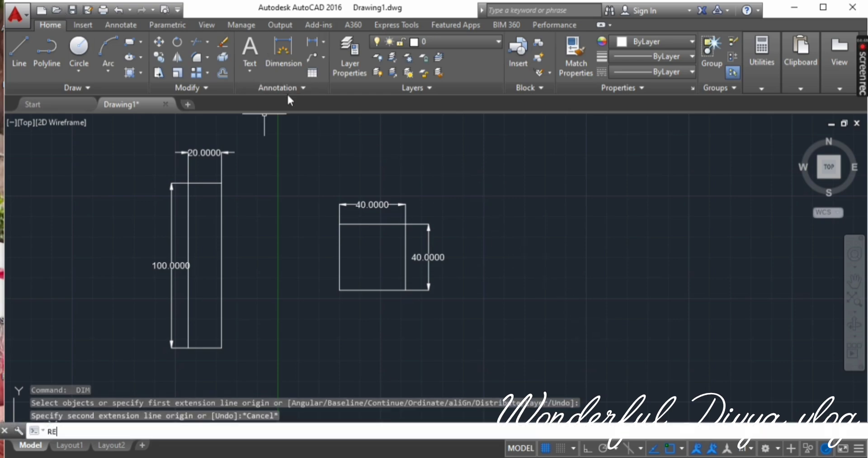
type("C")
key("Return")
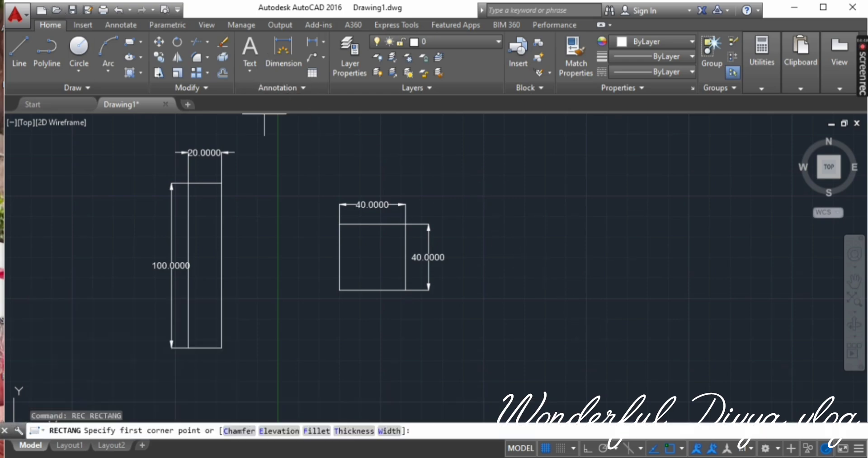
left_click(470, 190)
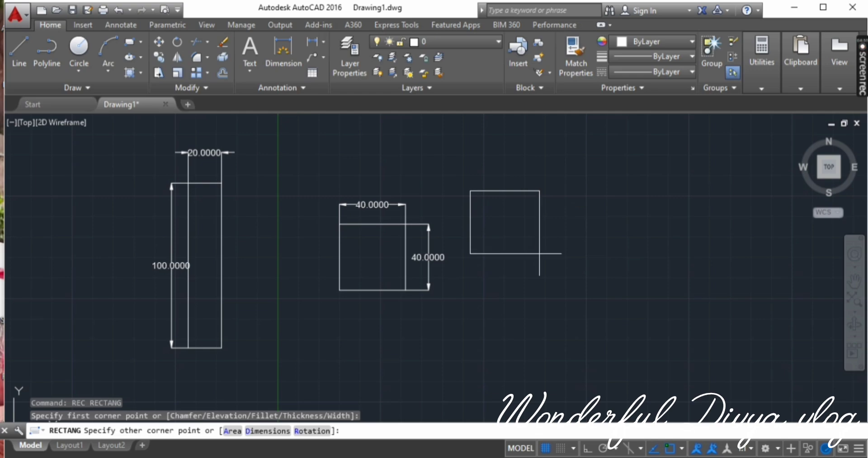
left_click(269, 431)
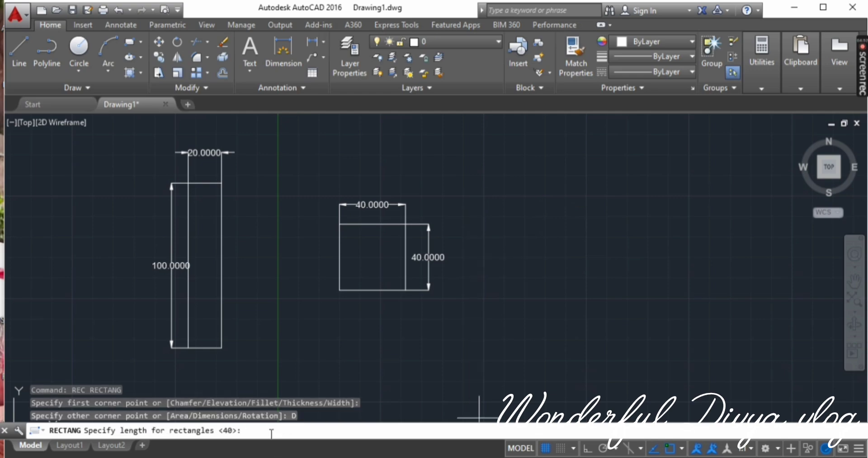
type("40")
key("Return")
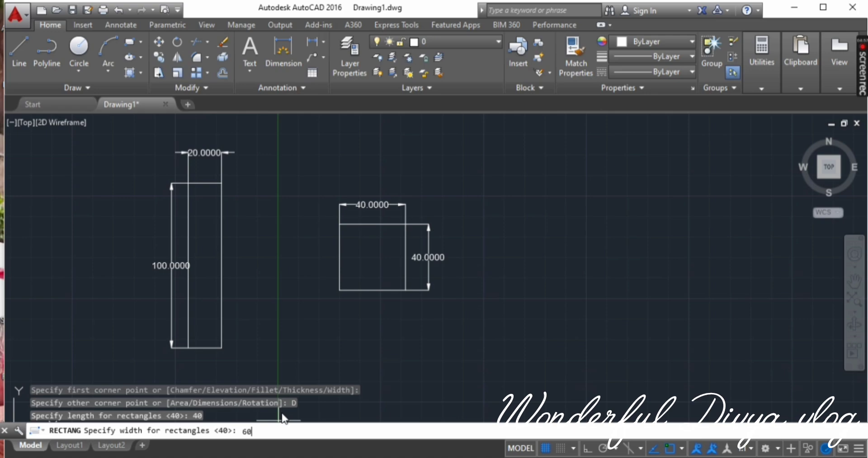
key("Return")
left_click(719, 305)
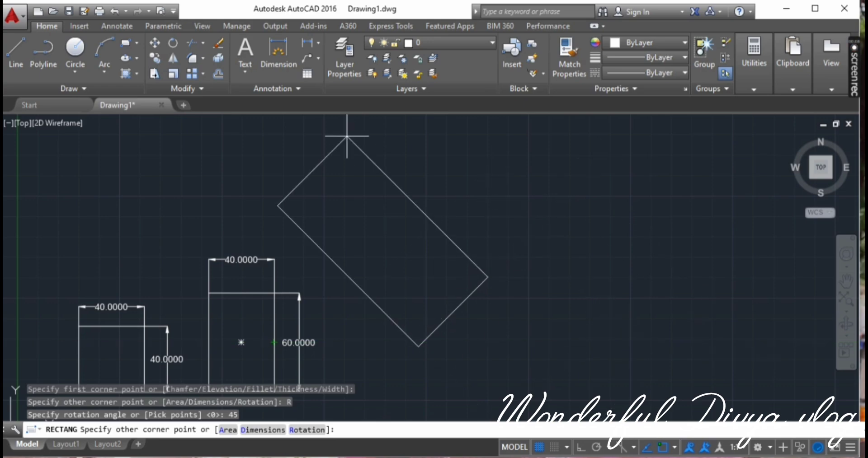
- Complete the rectangle rotated 45° using the Dimensions option, accepting length 40 and width 60, and fix its placement
left_click(268, 431)
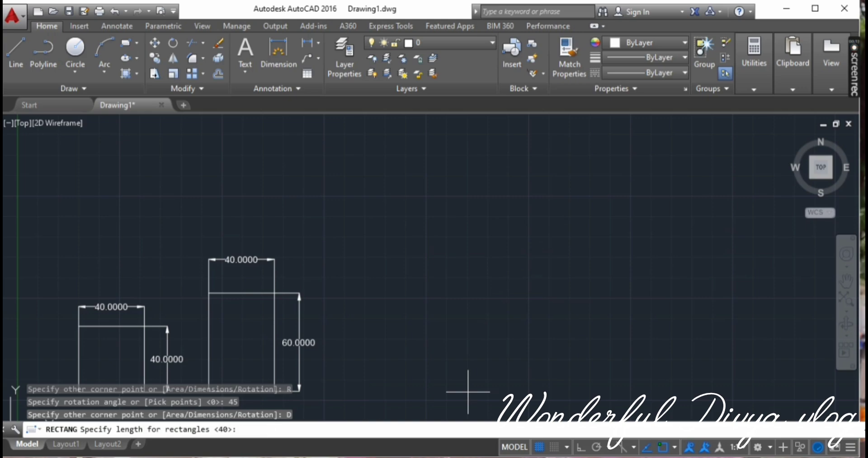
key("Return")
key("Return")
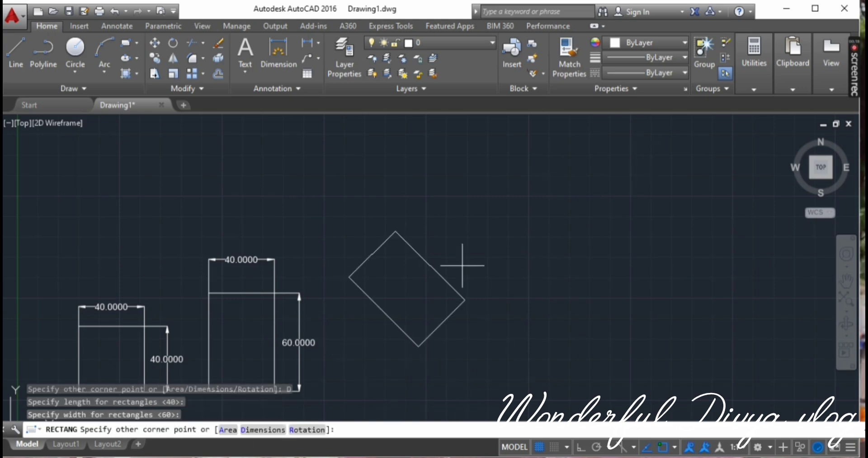
left_click(506, 202)
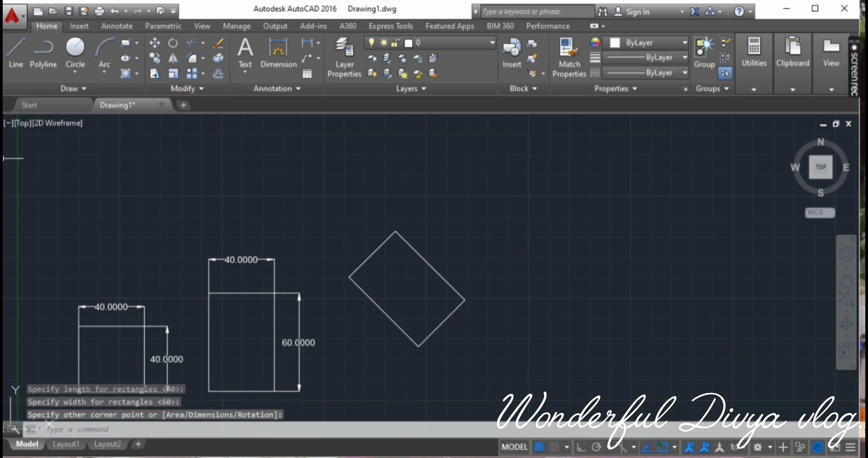
key("Return")
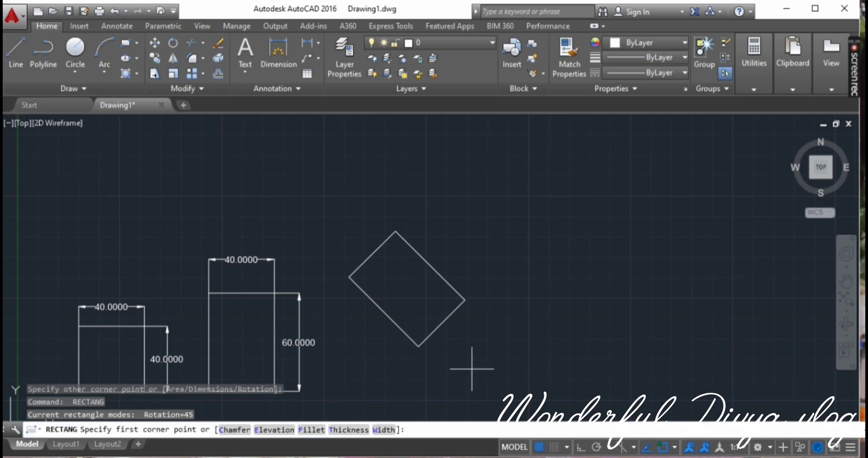
left_click(461, 387)
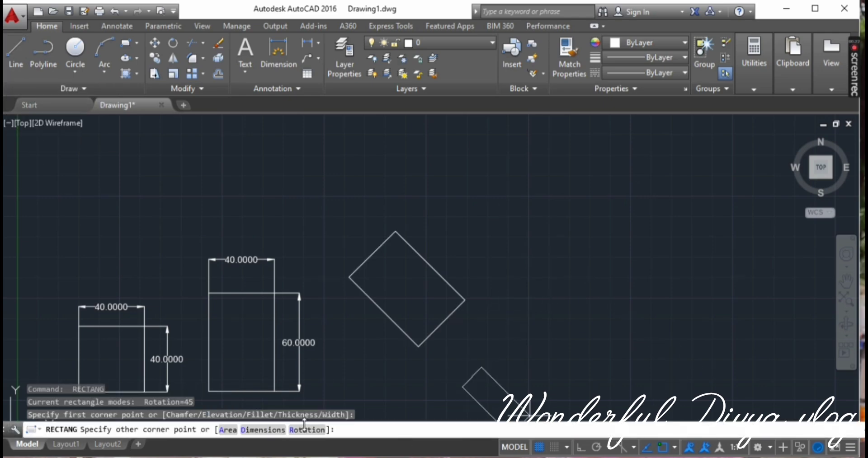
key("Escape")
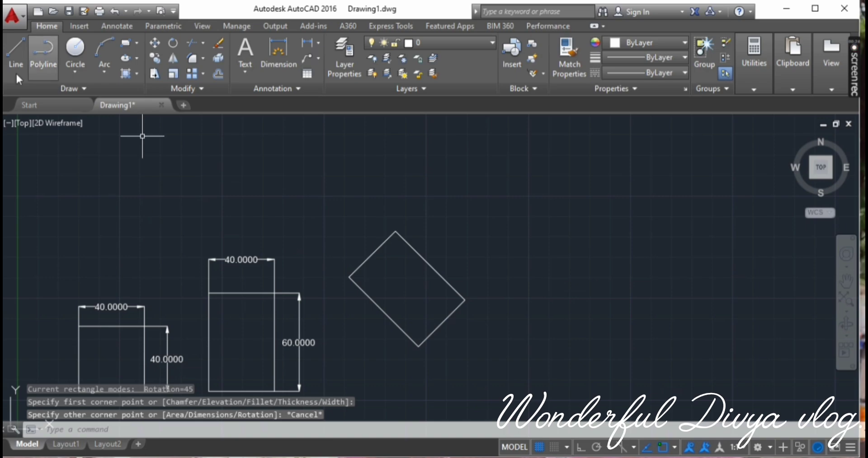
- Draw a horizontal line about 23 units long to the right from the rotated rectangle's lowest corner
left_click(16, 54)
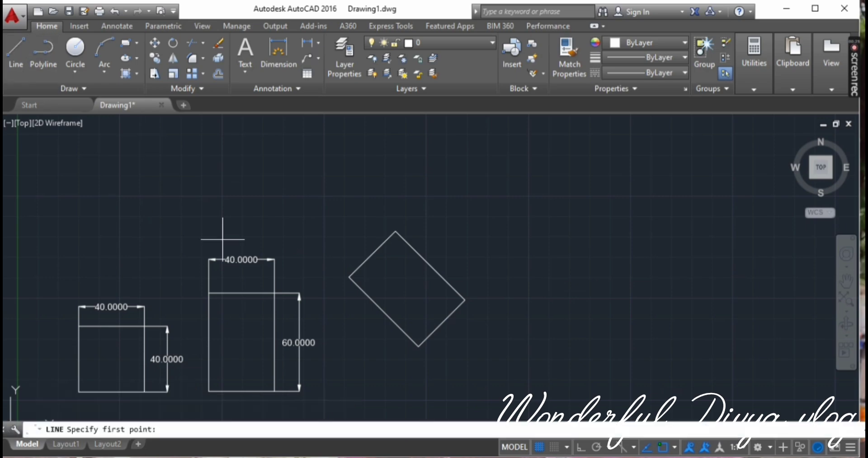
left_click(417, 348)
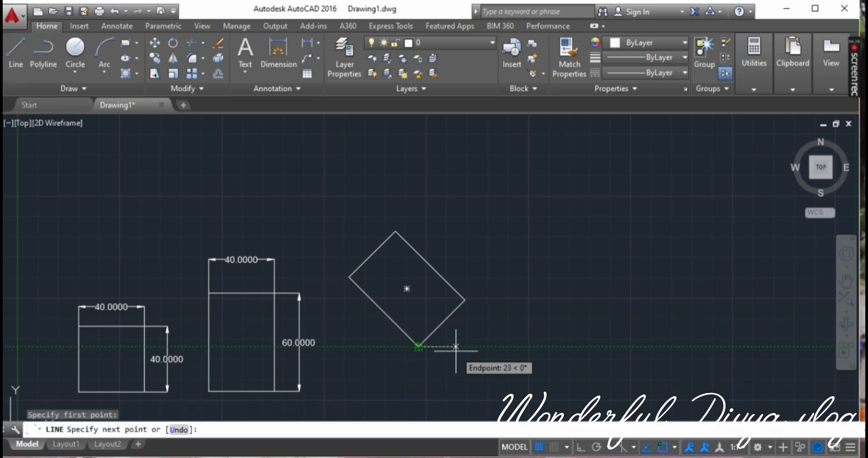
left_click(456, 347)
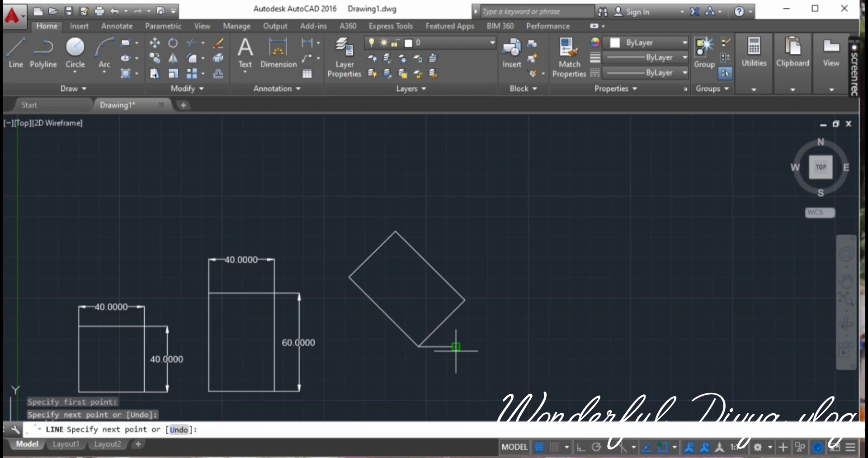
key("Return")
key("Return")
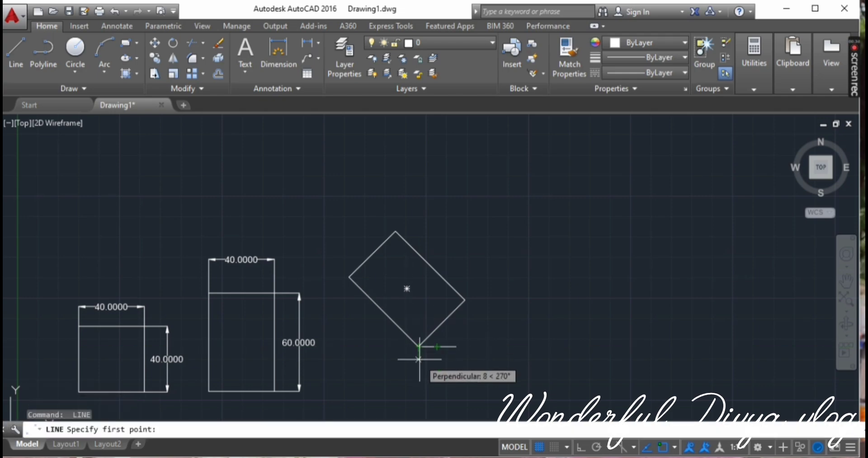
key("Escape")
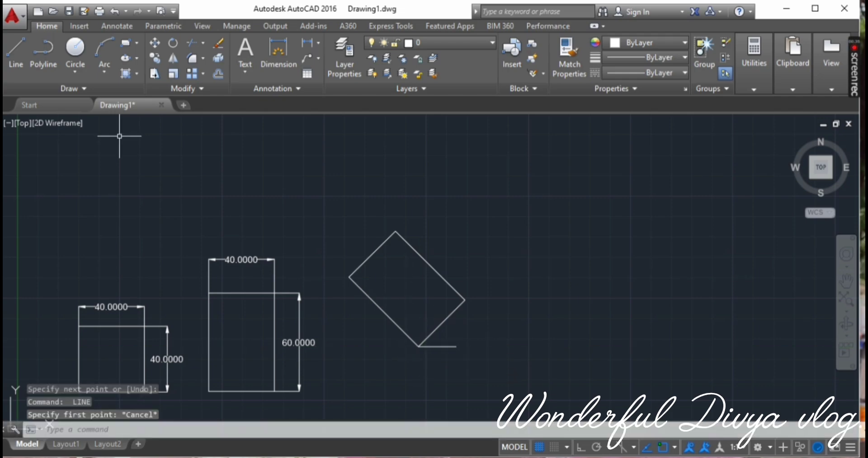
- Add an angular dimension between the rotated rectangle's lower-right edge and the short horizontal line
left_click(319, 43)
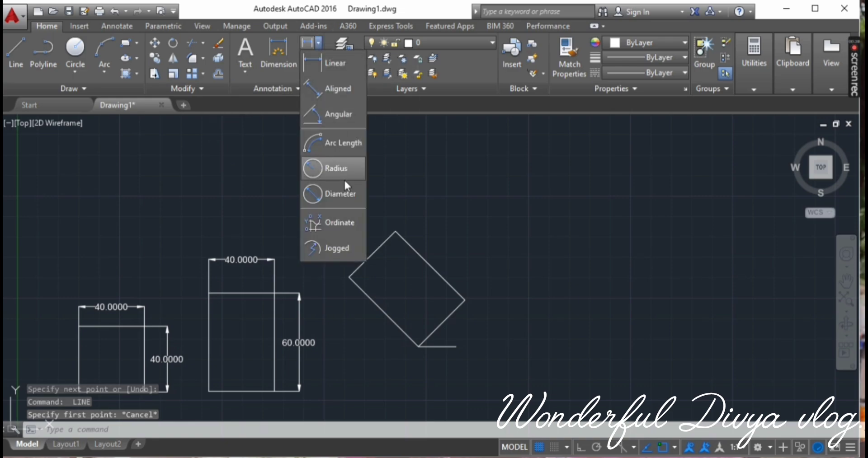
left_click(331, 117)
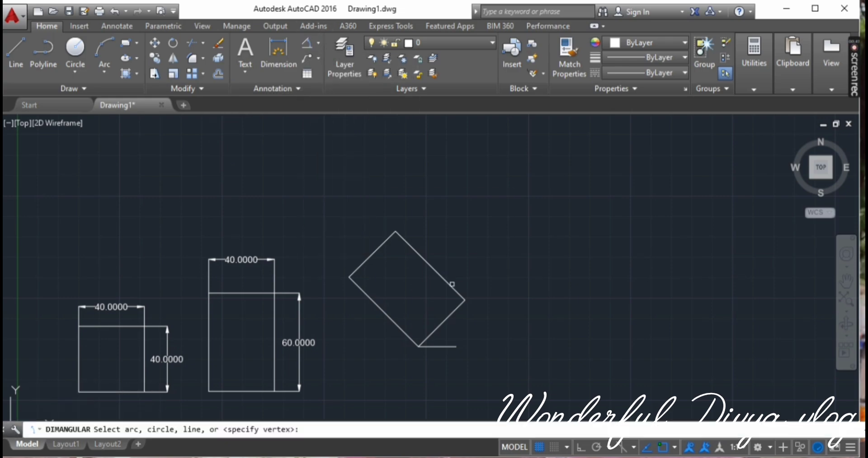
left_click(439, 327)
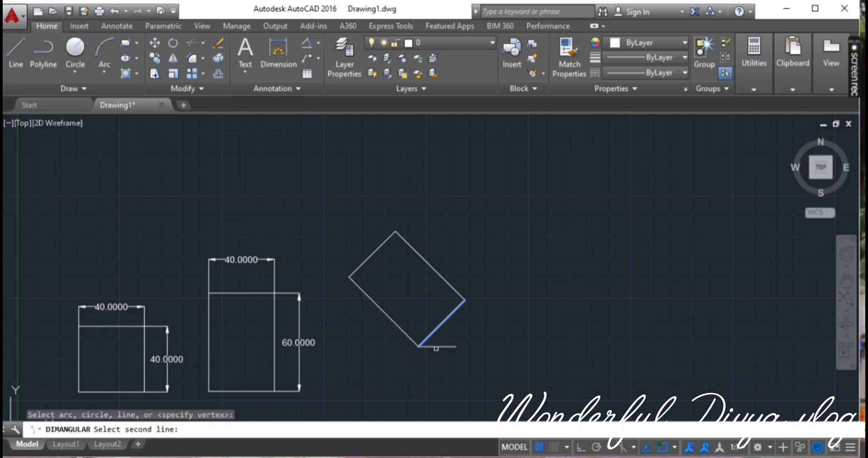
left_click(436, 347)
left_click(441, 339)
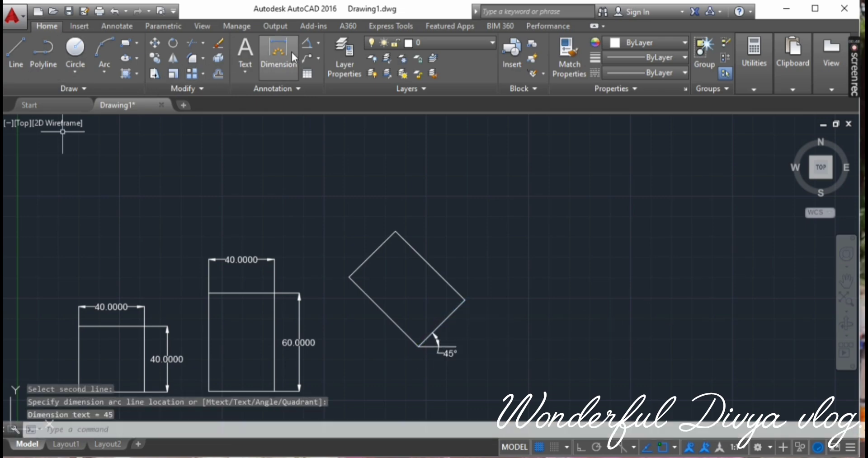
- Dimension the rotated rectangle's upper-left edge, with the dimension line placed just outside and parallel to it
left_click(278, 53)
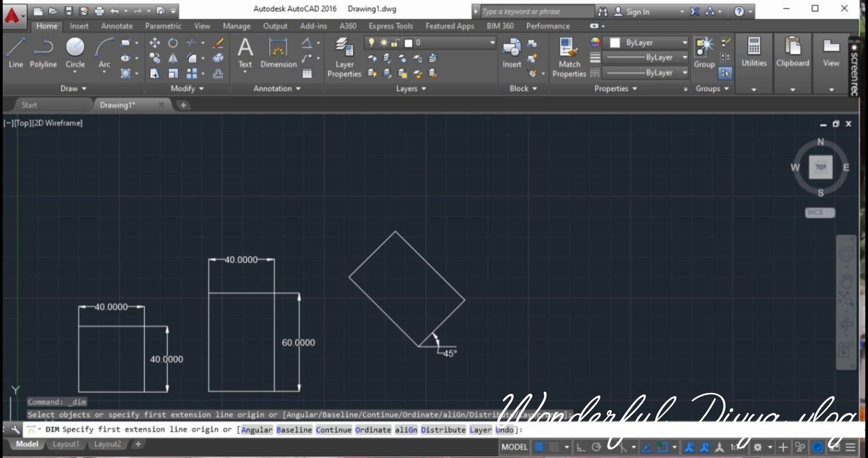
left_click(348, 277)
left_click(395, 231)
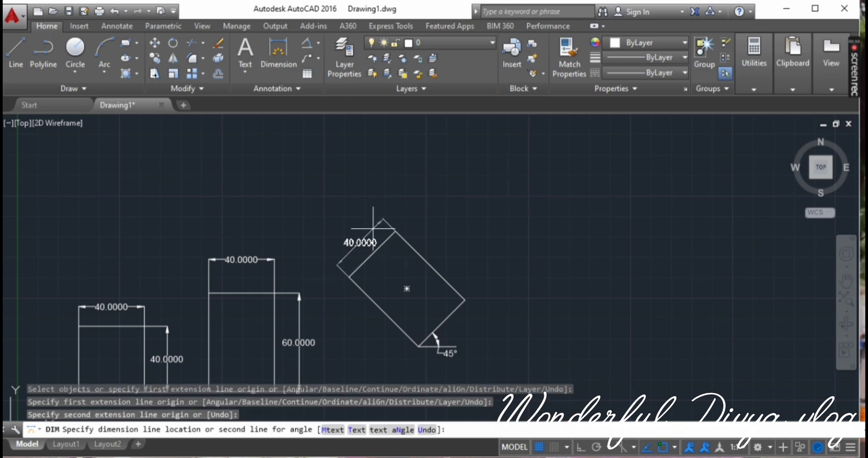
left_click(373, 226)
- Add an aligned dimension to the rotated rectangle's upper-right edge, with the dimension line placed outside it
left_click(320, 45)
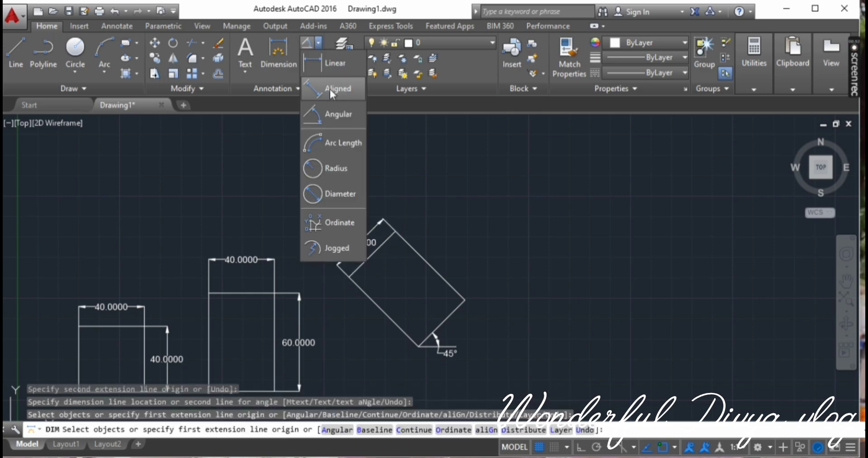
left_click(330, 89)
left_click(395, 231)
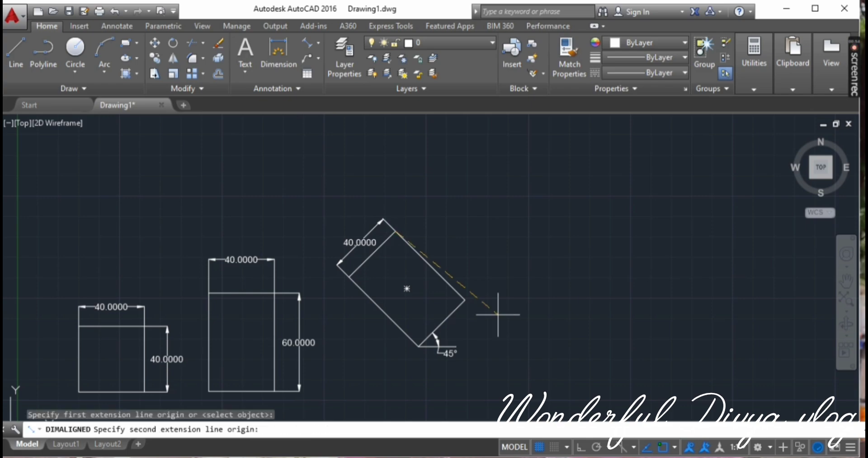
left_click(465, 299)
left_click(496, 256)
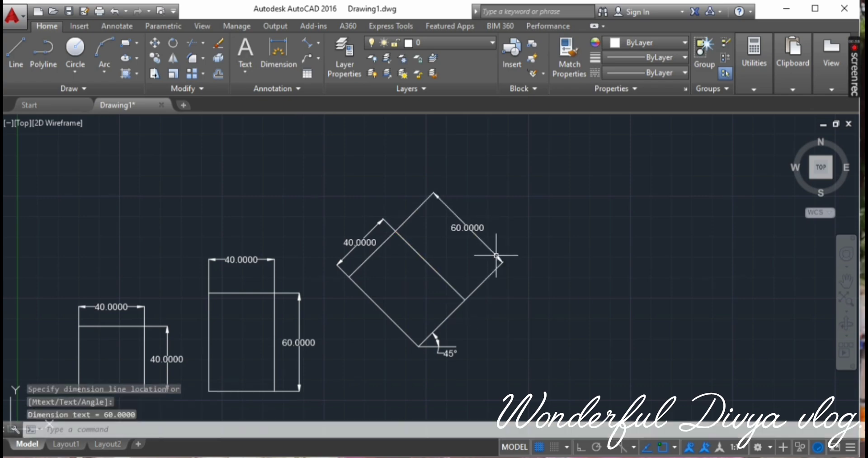
key("Escape")
key("Return")
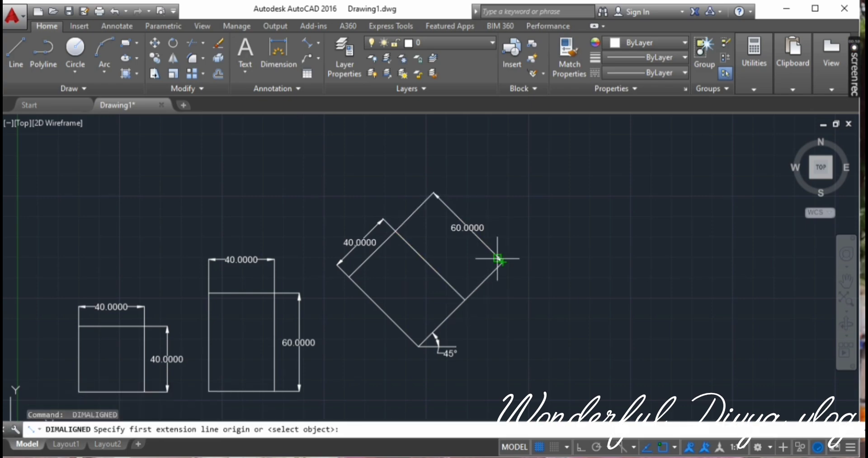
key("Escape")
- Reset the Rectangle command's rotation angle to 0, leaving the command without drawing a rectangle
type("rec")
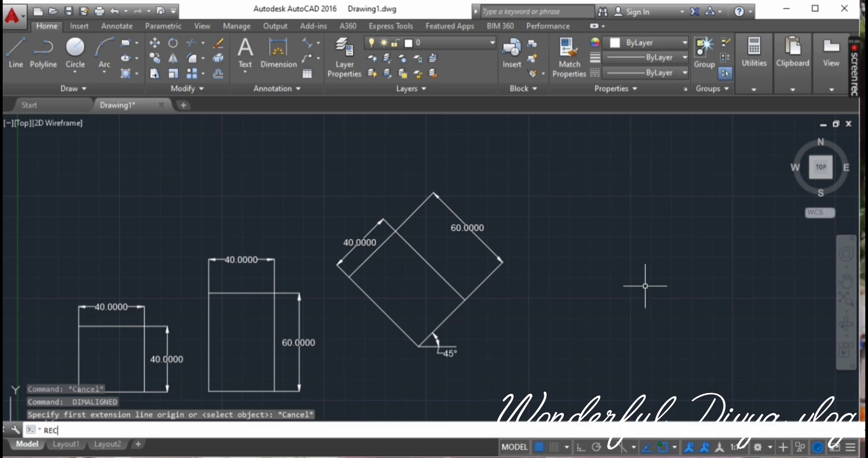
key("Return")
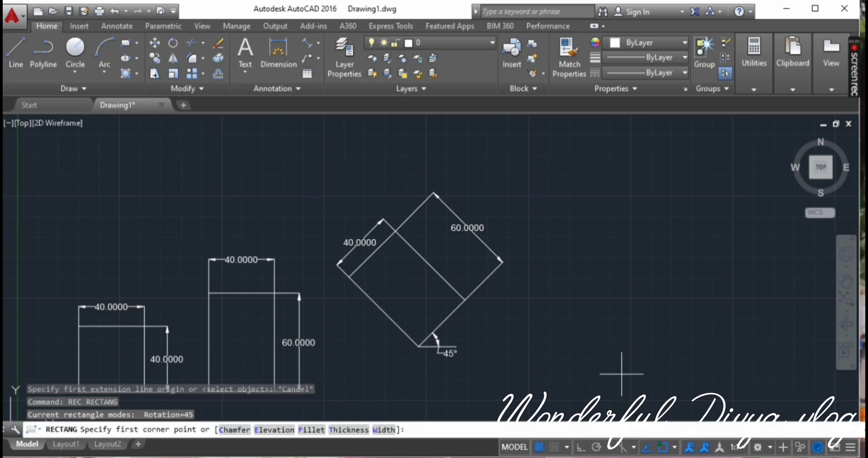
left_click(609, 329)
left_click(311, 430)
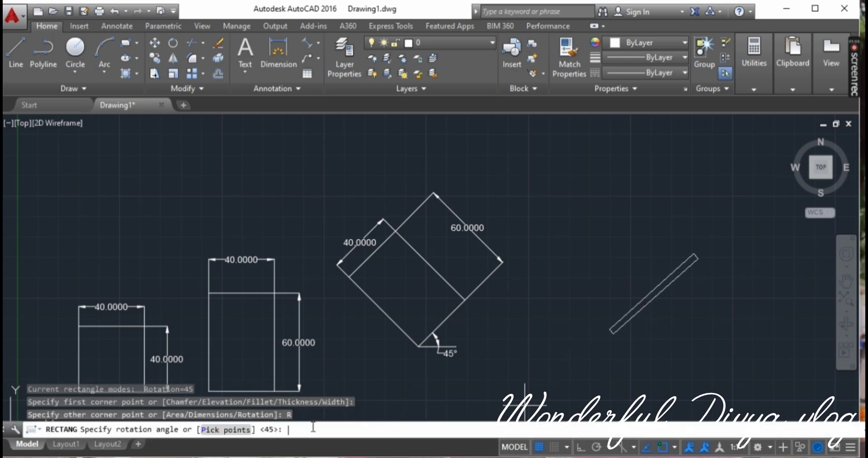
type("0")
key("Return")
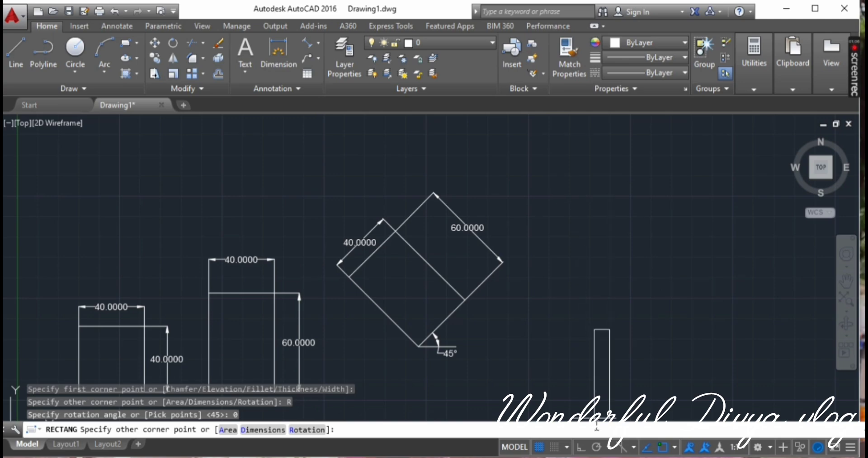
key("Escape")
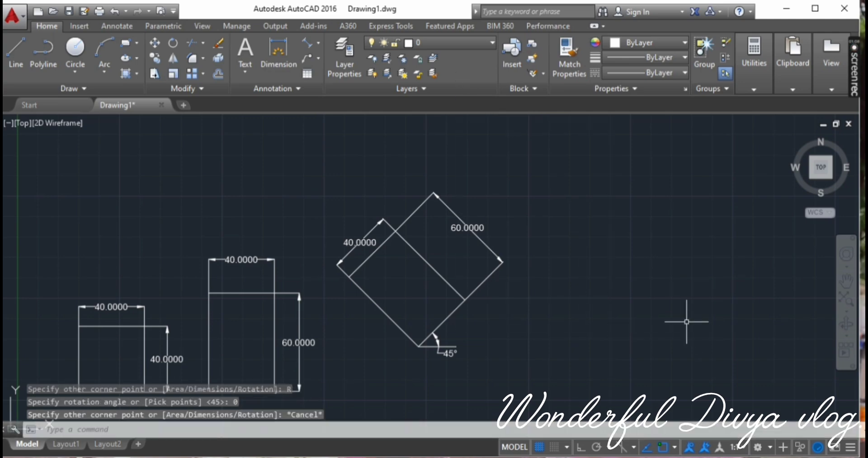
- Start a new rectangle and set its first chamfer distance to 5 and its second to 4
key("Return")
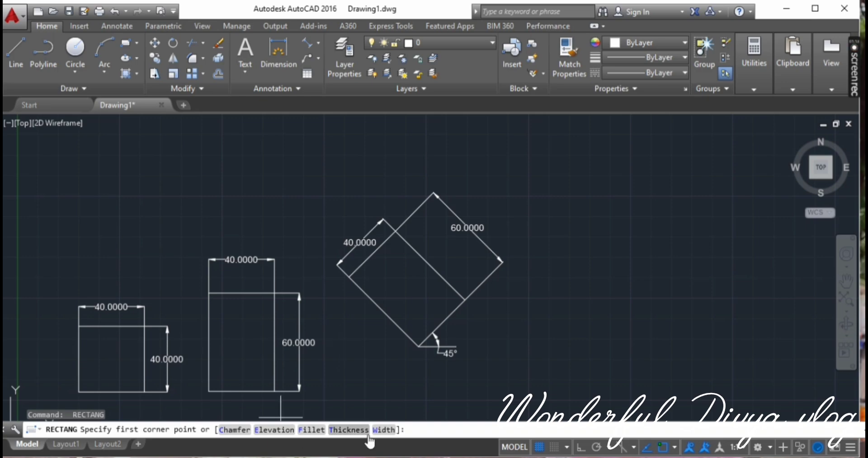
left_click(234, 429)
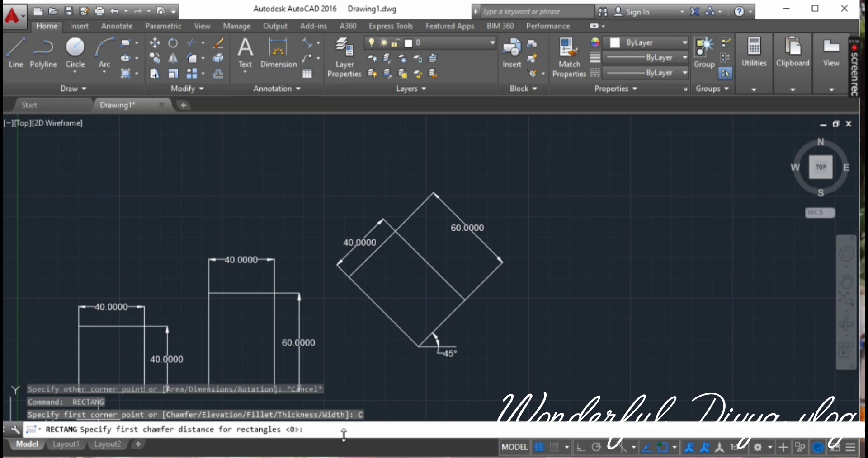
middle_click_drag(247, 318, 281, 235)
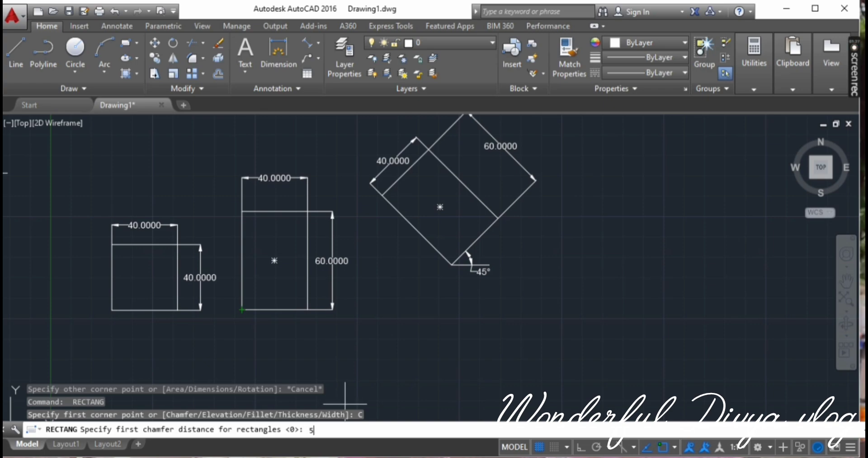
key("Return")
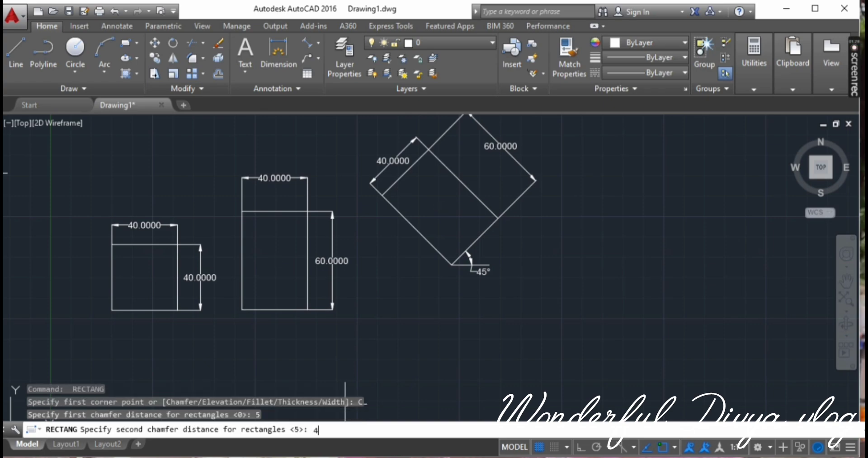
key("Return")
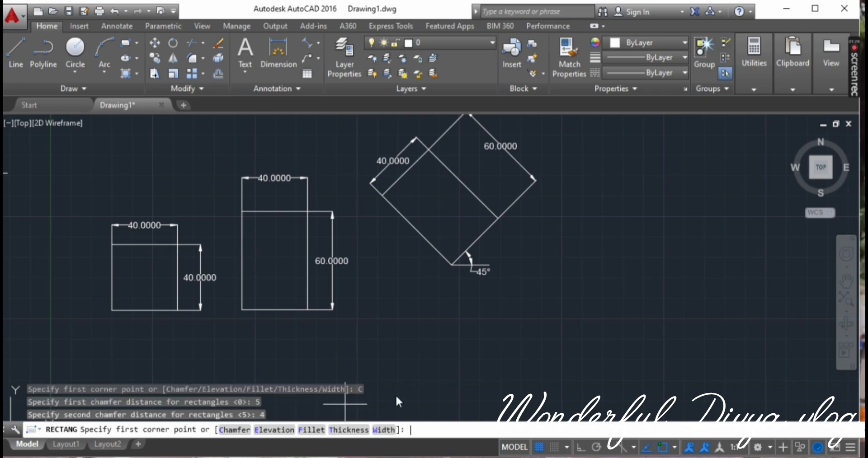
- Draw the chamfered rectangle with length 40 and width 60, placed below and to the right of the rotated rectangle
left_click(551, 356)
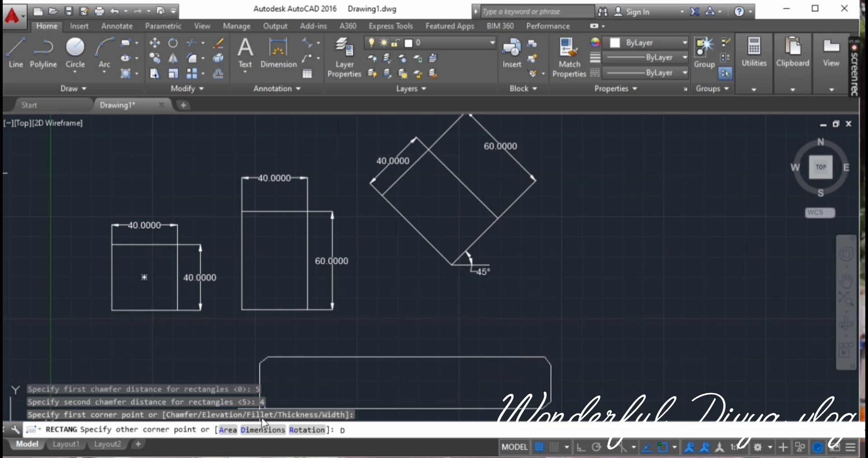
key("Return")
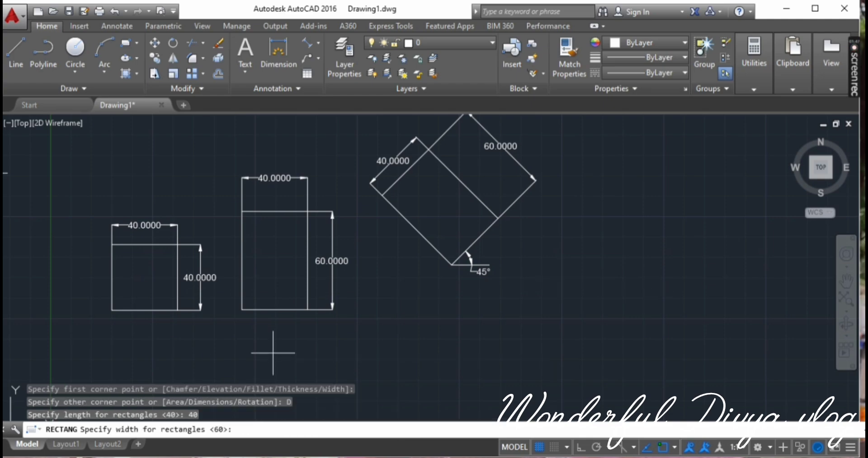
type("0")
key("Return")
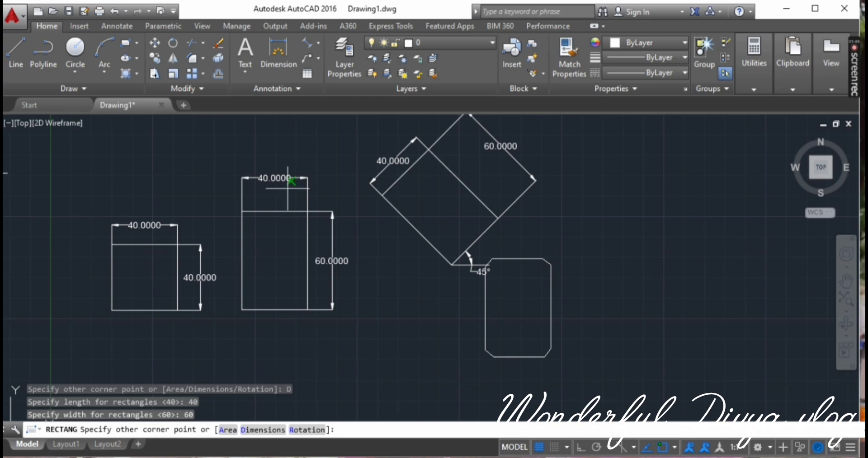
left_click(586, 310)
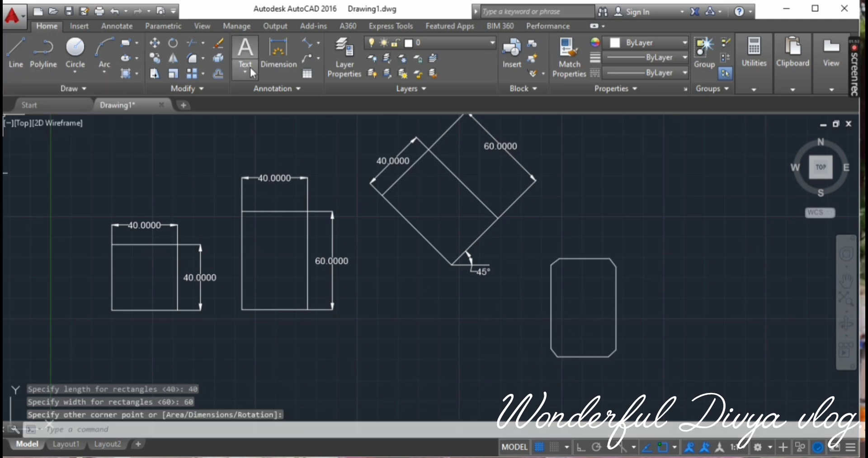
- Add a horizontal dimension to the chamfered rectangle's upper-left chamfer, with the dimension line placed above the rectangle
left_click(281, 47)
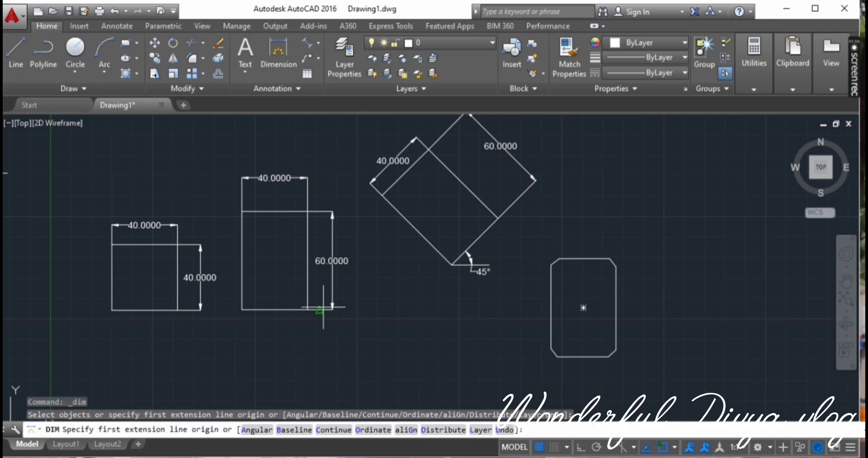
key("Escape")
type("z")
key("Return")
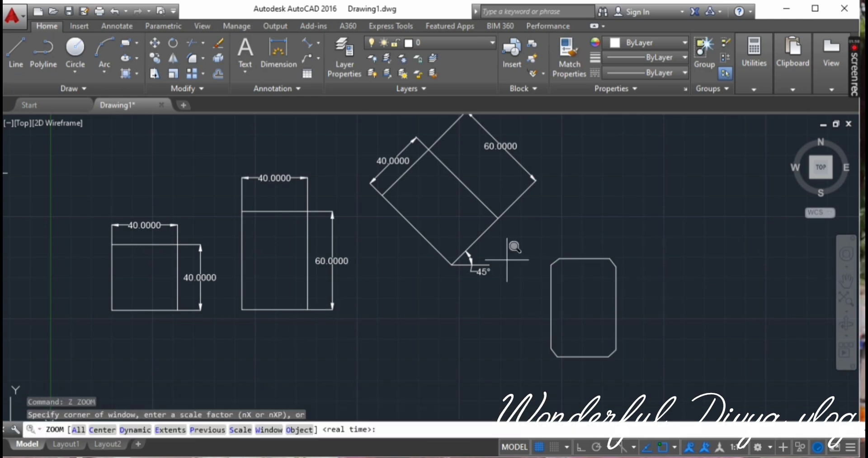
left_click(544, 231)
left_click(651, 283)
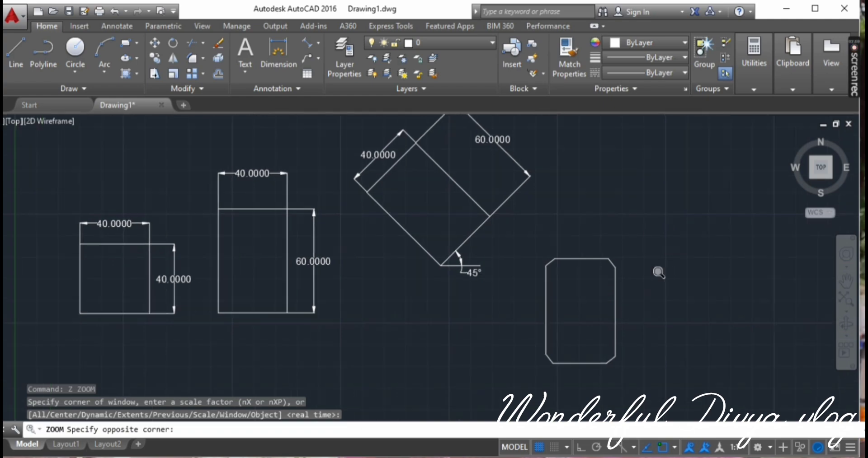
left_click(293, 72)
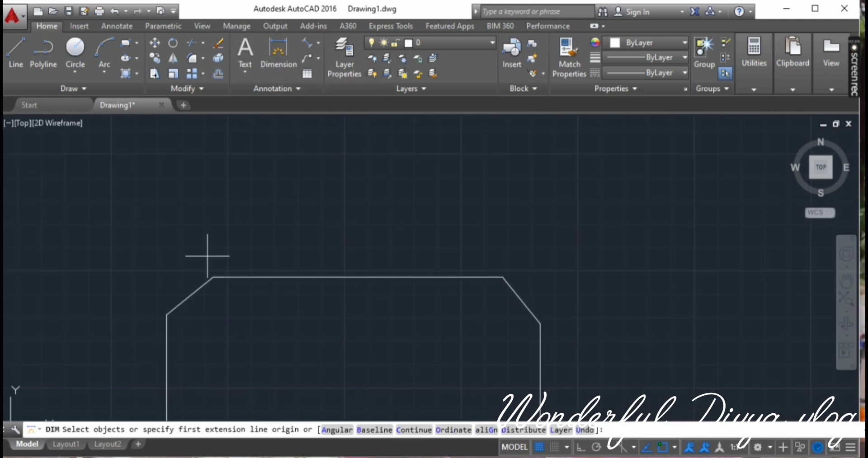
left_click(213, 315)
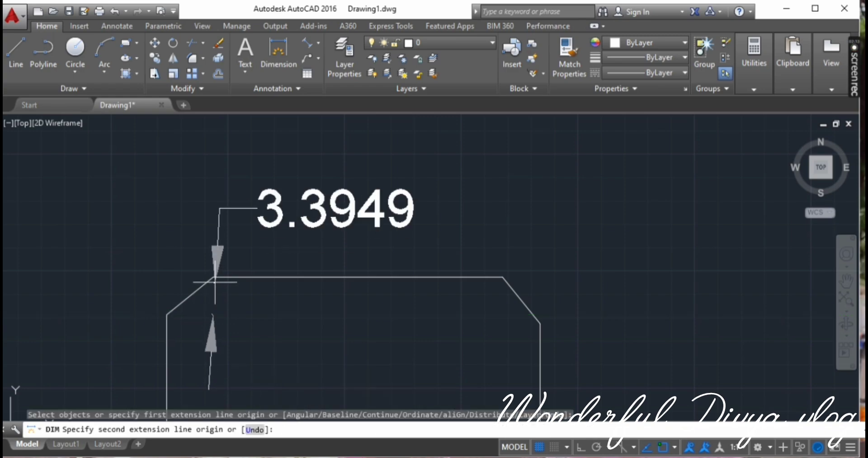
left_click(167, 315)
middle_click_drag(180, 204, 398, 209)
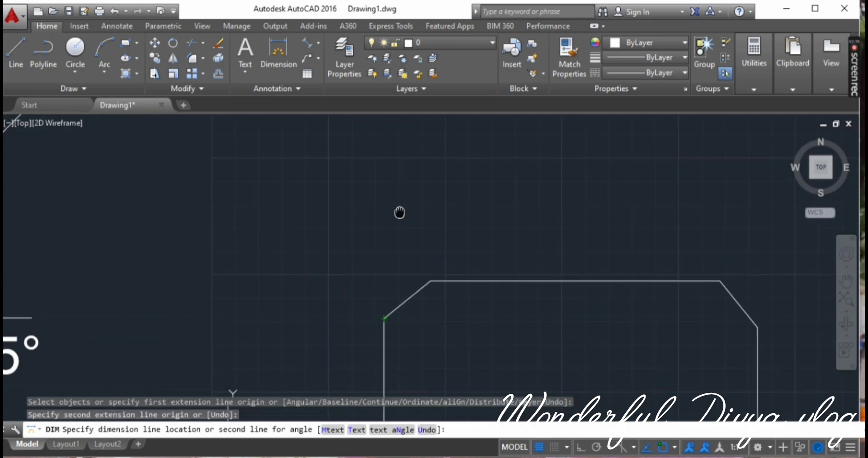
left_click(390, 215)
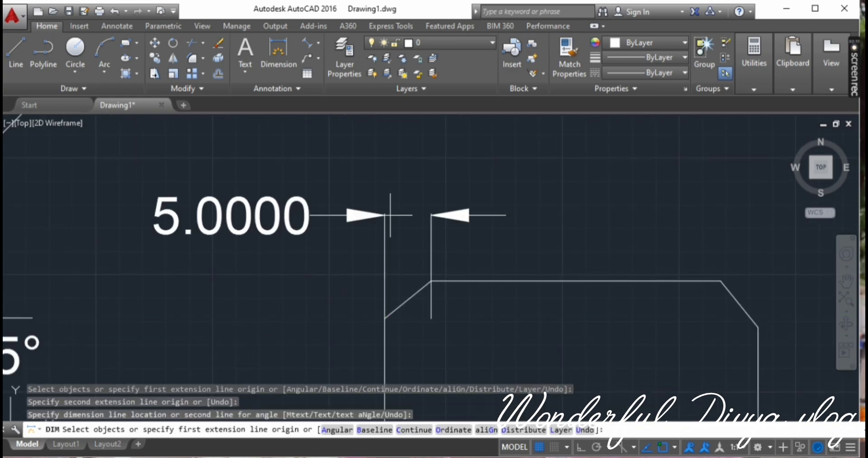
- Add a vertical dimension to the upper-left chamfer, with the dimension line placed to the left of the rectangle
type("c")
key("Return")
left_click(430, 286)
left_click(430, 287)
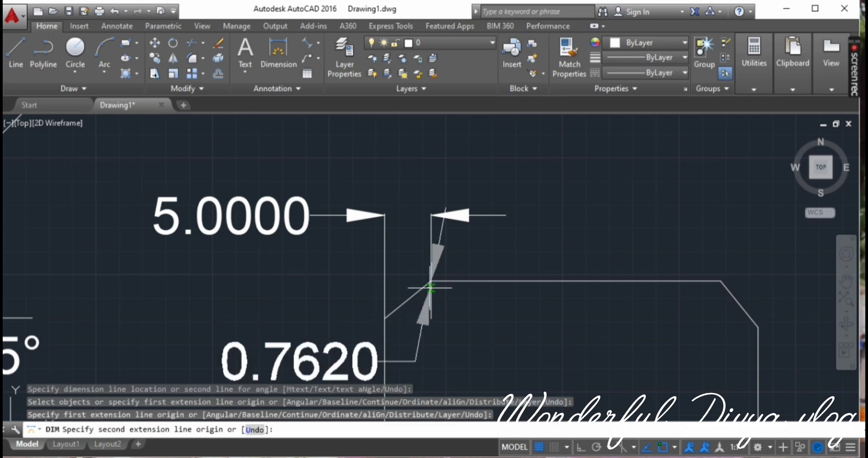
left_click(432, 318)
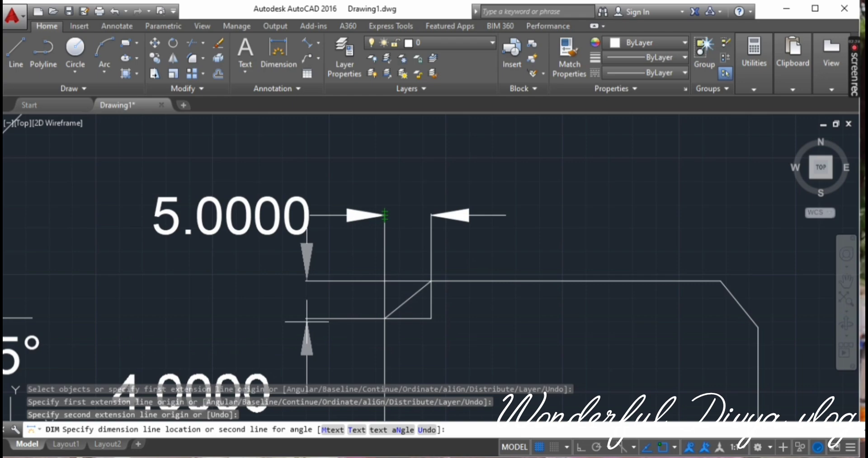
left_click(306, 319)
- Add a horizontal dimension to the lower-left chamfer, with the dimension line placed level with the rectangle's bottom edge
middle_click_drag(306, 320, 301, 10)
middle_click_drag(309, 349, 309, 126)
left_click(416, 307)
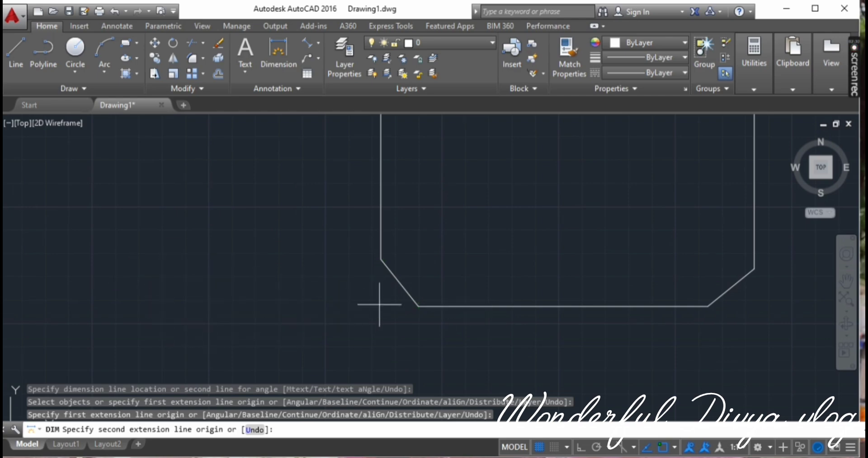
left_click(381, 306)
left_click(382, 306)
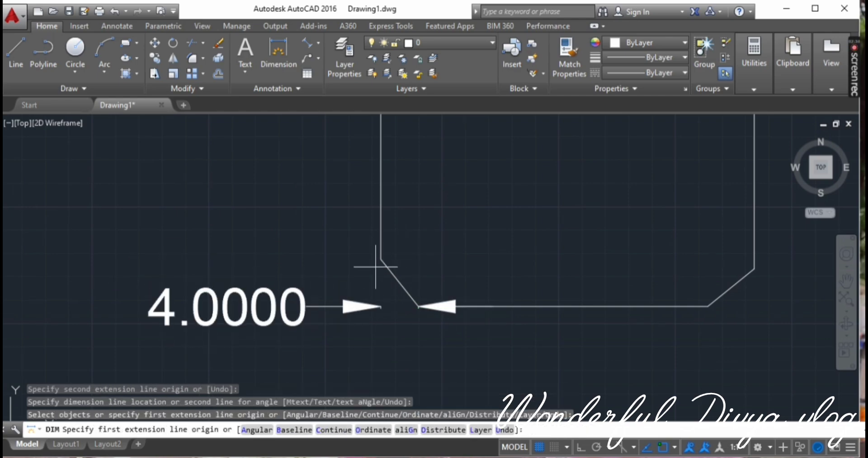
left_click(381, 259)
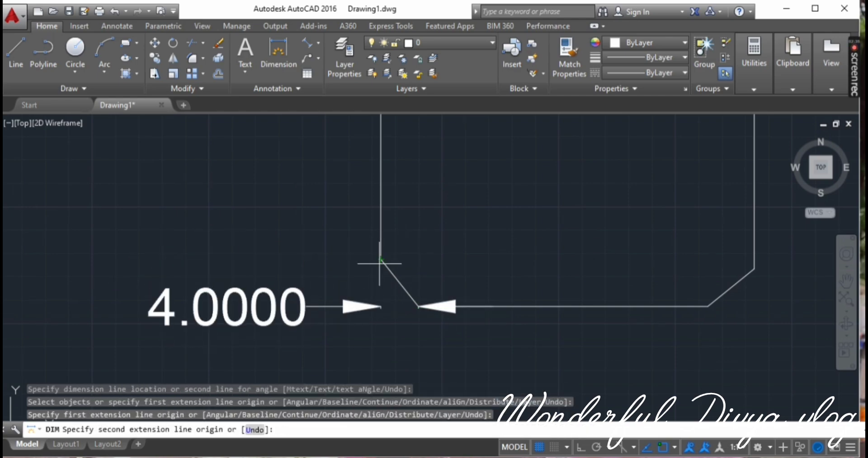
left_click(381, 307)
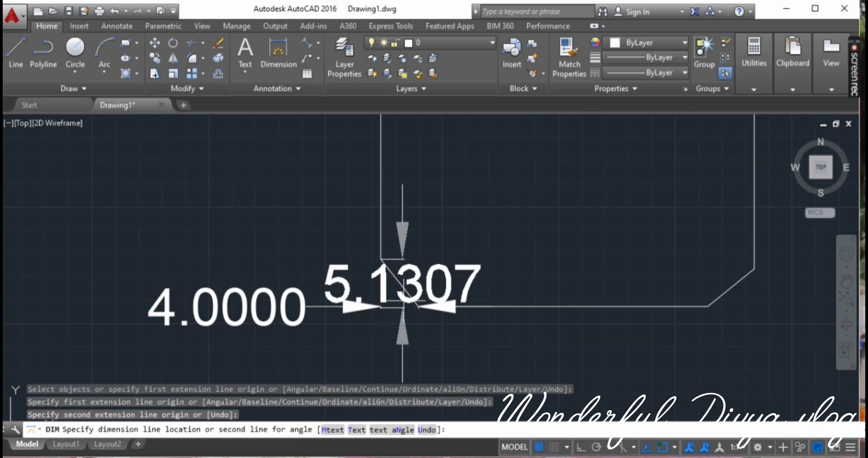
key("Escape")
key("Return")
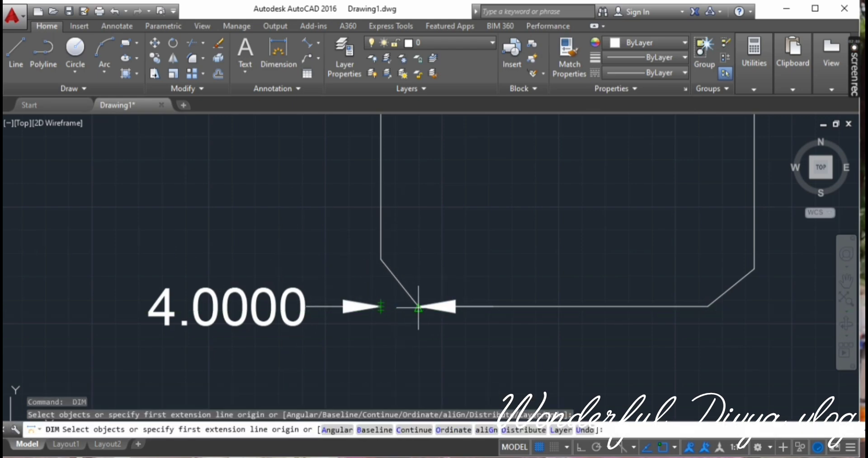
left_click(420, 308)
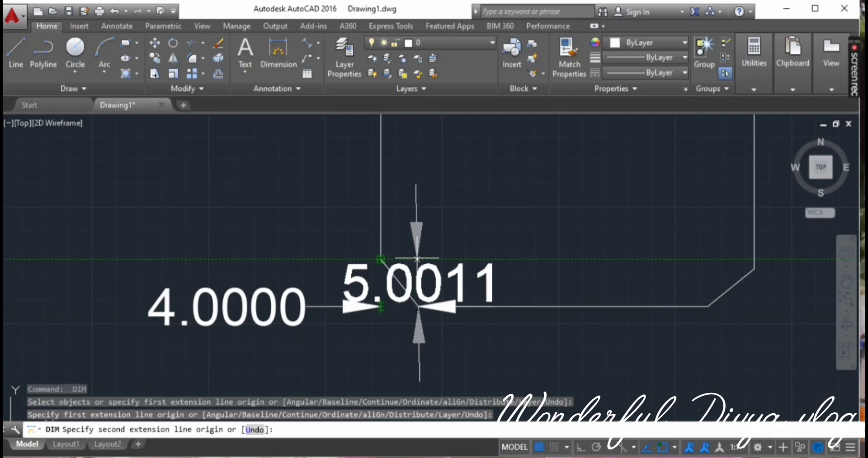
key("Escape")
- Add a vertical dimension to the lower-left chamfer, with the dimension line placed near the rectangle's lower-right chamfer
key("Return")
key("Return")
left_click(381, 262)
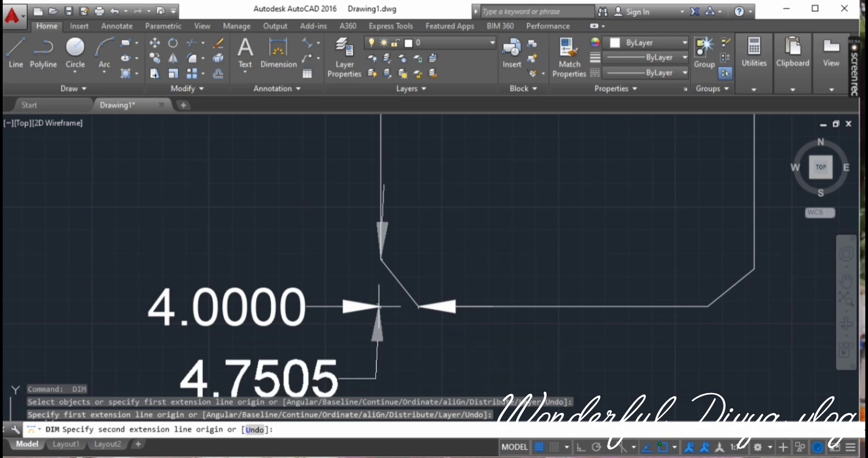
left_click(381, 308)
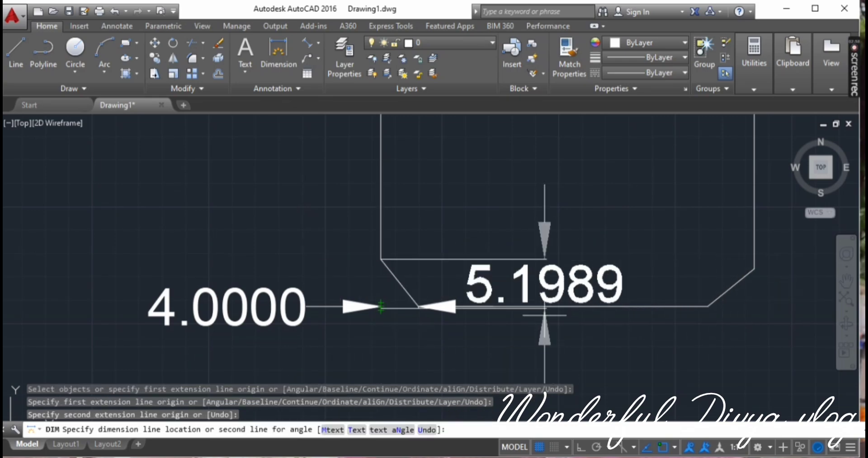
key("Escape")
key("Escape")
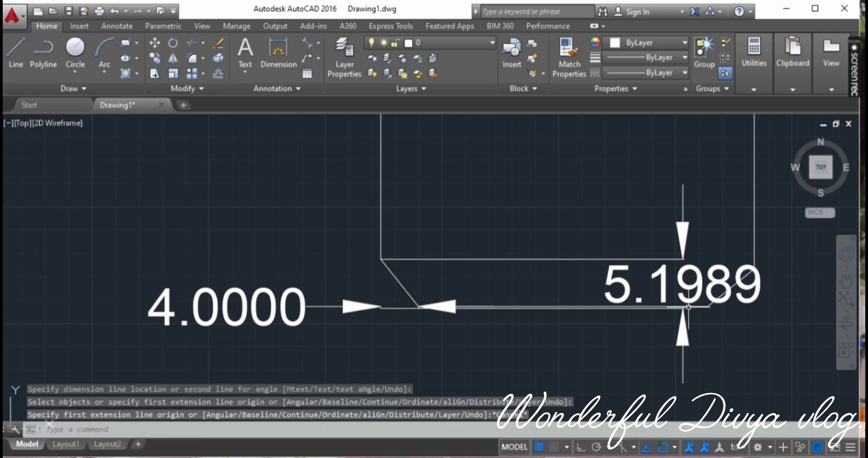
- Stretch the lower extension line origin of the vertical chamfer dimension to the right-hand end of the rectangle's bottom edge
left_click(678, 325)
left_click(632, 326)
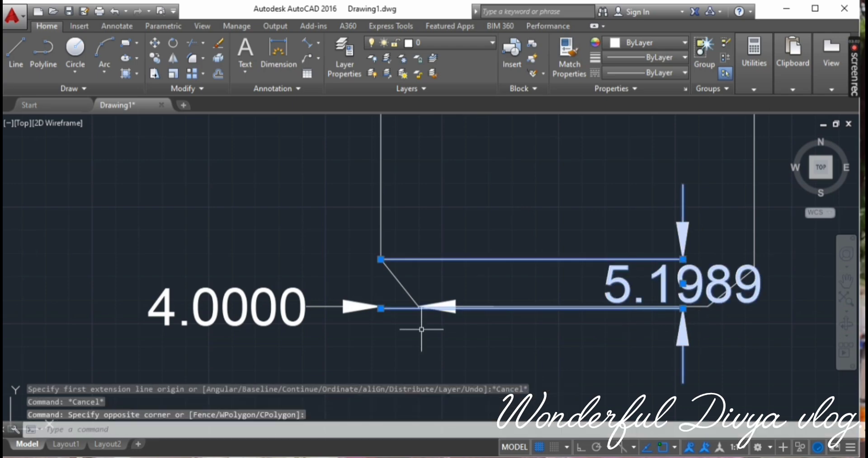
left_click(381, 309)
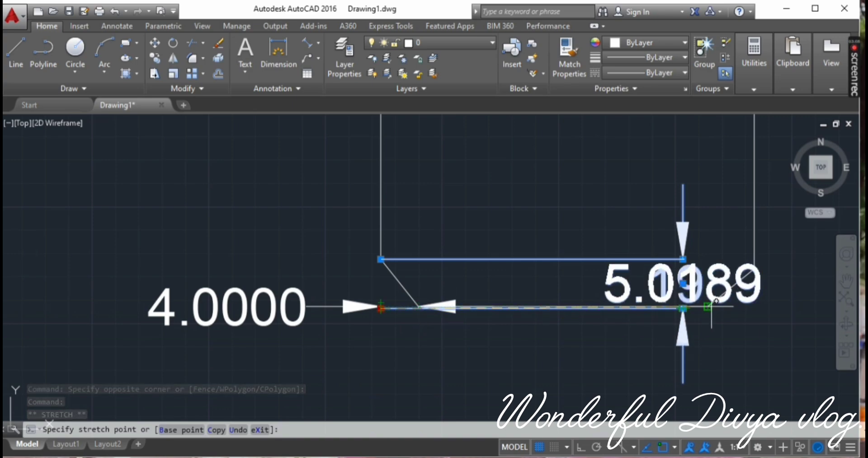
key("Escape")
key("Escape")
mouse_move(651, 335)
middle_mouse_down()
mouse_move(423, 415)
mouse_move(500, 383)
mouse_move(565, 318)
middle_mouse_up()
middle_click_drag(400, 250, 407, 343)
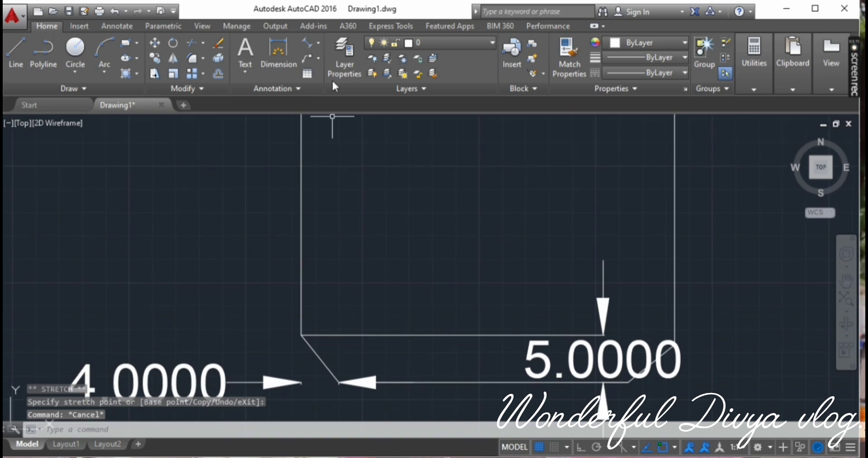
- Add a vertical dimension between the chamfered rectangle's bottom and top edges, with the dimension line placed to the right of the rectangle
left_click(297, 58)
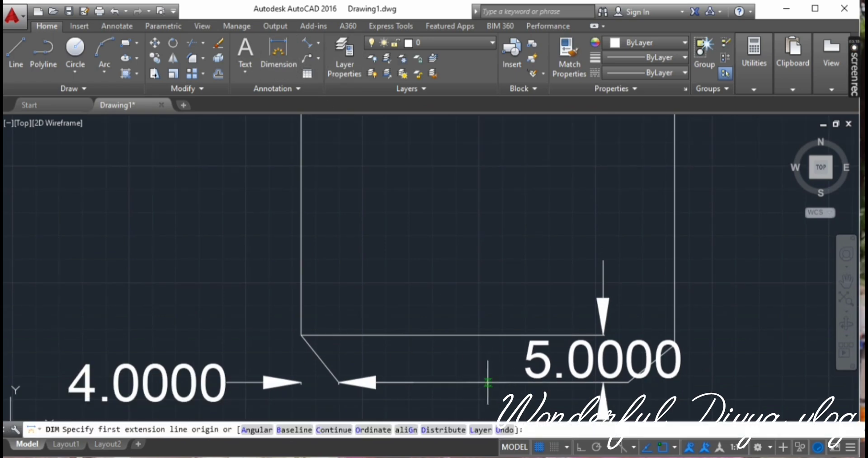
left_click(488, 382)
mouse_move(487, 383)
middle_mouse_down()
mouse_move(461, 333)
mouse_move(476, 194)
mouse_move(467, 159)
mouse_move(459, 178)
middle_mouse_up()
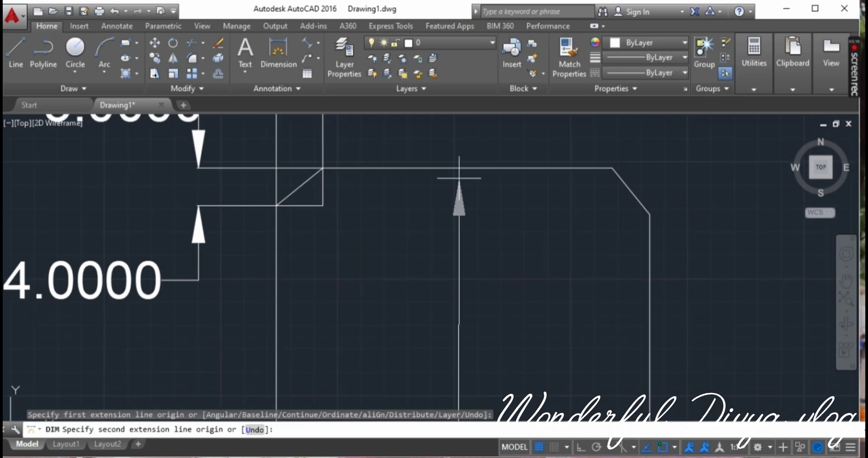
left_click(461, 169)
scroll(460, 170, "up", 3)
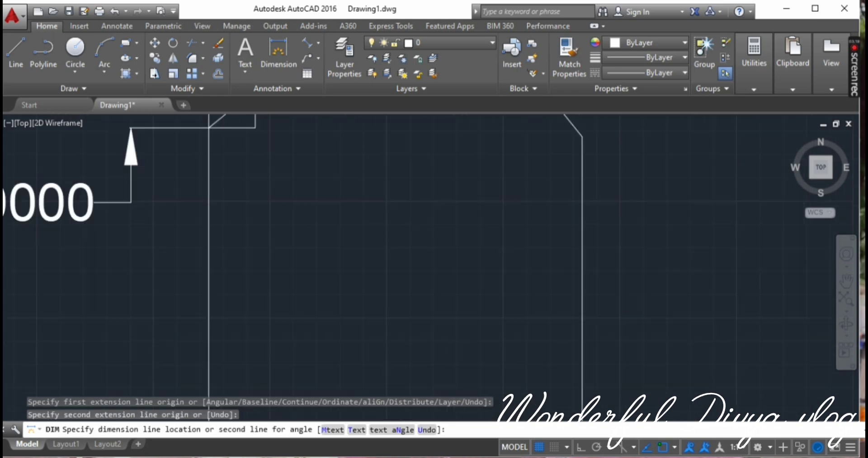
left_click(550, 195)
- Add a horizontal dimension between the chamfered rectangle's left and right edges, with the dimension line placed inside its upper part
middle_click_drag(332, 219, 815, 330)
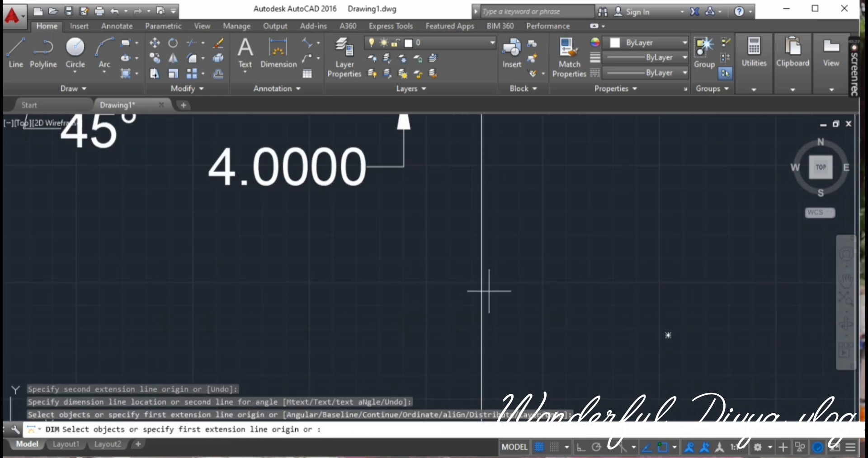
left_click(481, 332)
middle_click_drag(614, 333, 416, 333)
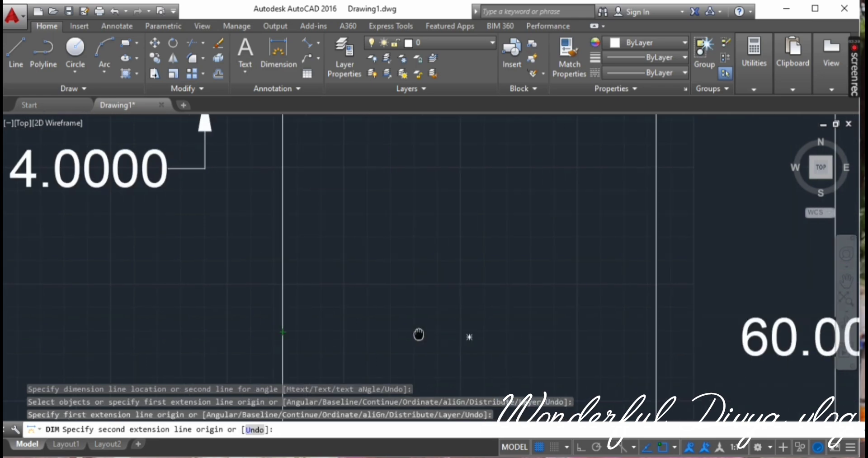
middle_click_drag(644, 314, 560, 313)
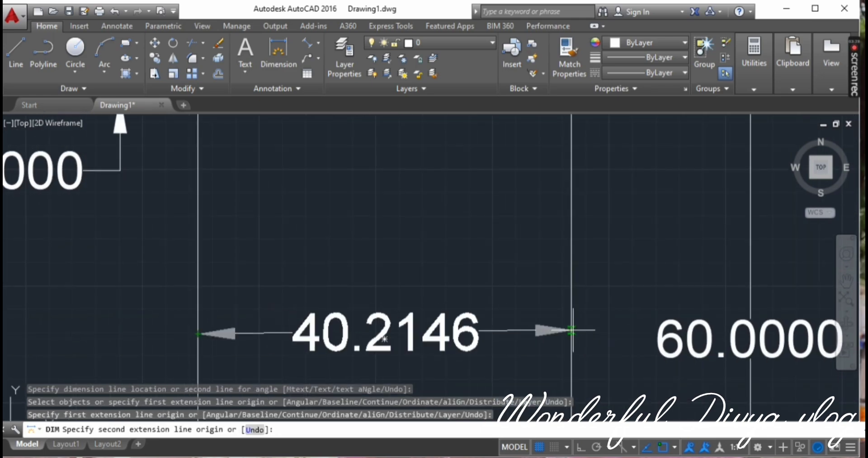
left_click(571, 334)
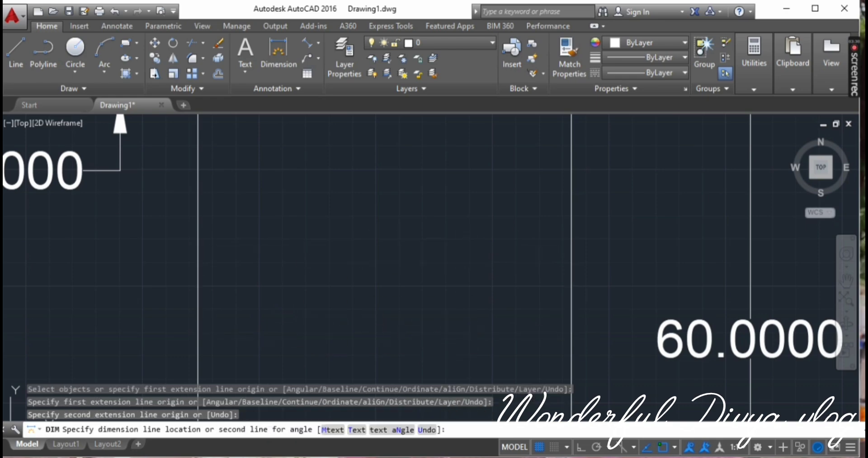
left_click(222, 246)
middle_click_drag(235, 240, 190, 319)
key("Escape")
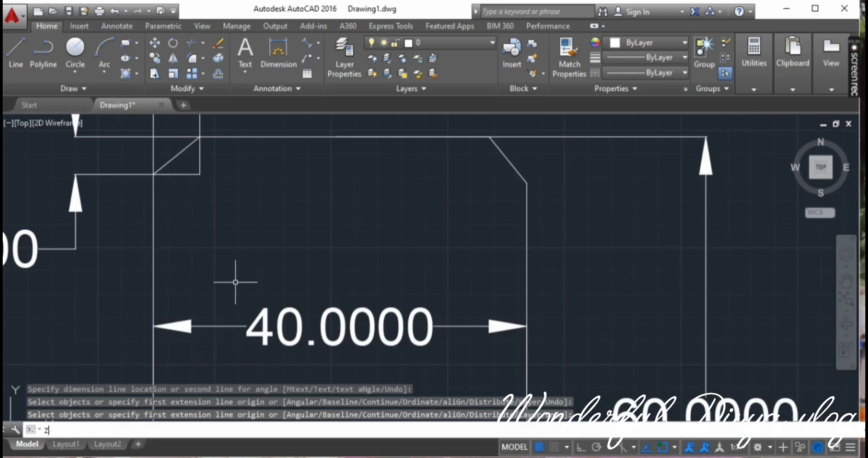
- Zoom to the whole drawing and bring the empty area to the right of the chamfered rectangle into view
type("z")
key("Return")
type("A")
key("Return")
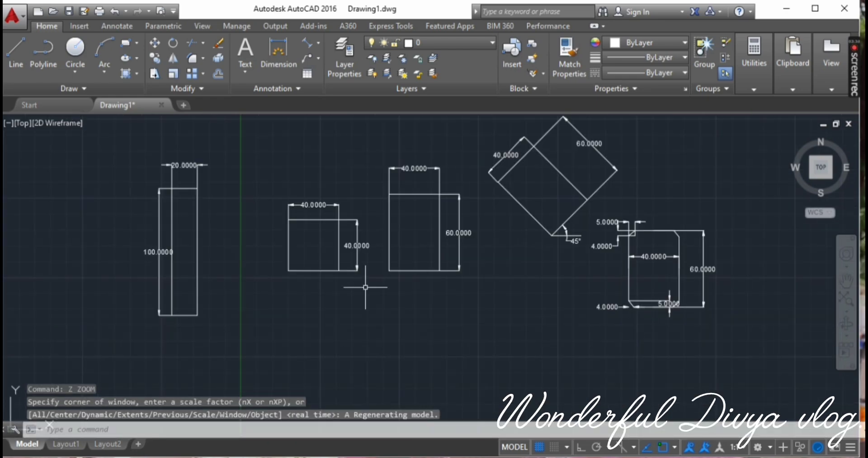
mouse_move(360, 289)
middle_mouse_down()
mouse_move(382, 286)
mouse_move(70, 313)
middle_mouse_up()
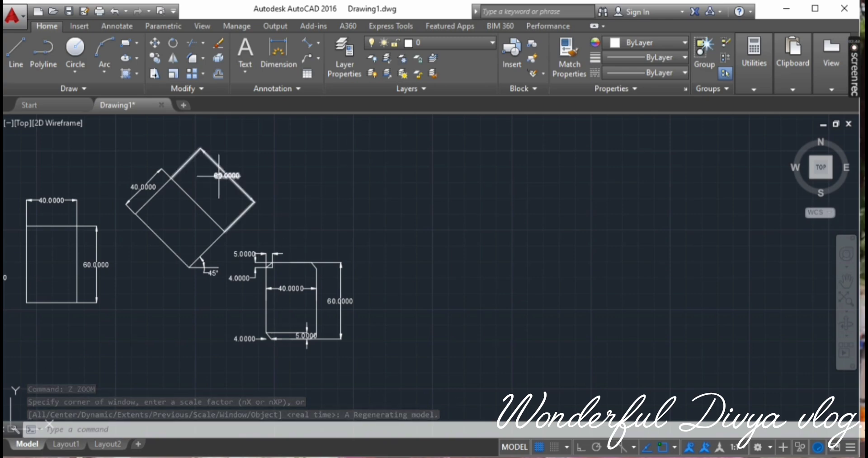
type("rec")
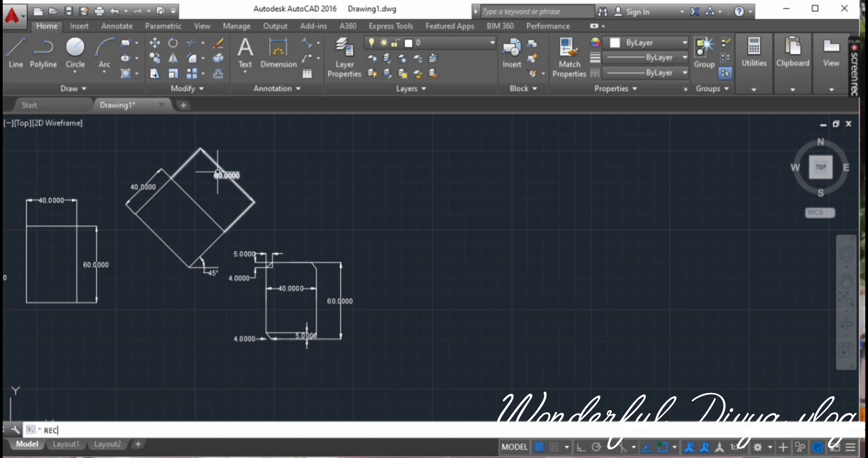
key("Return")
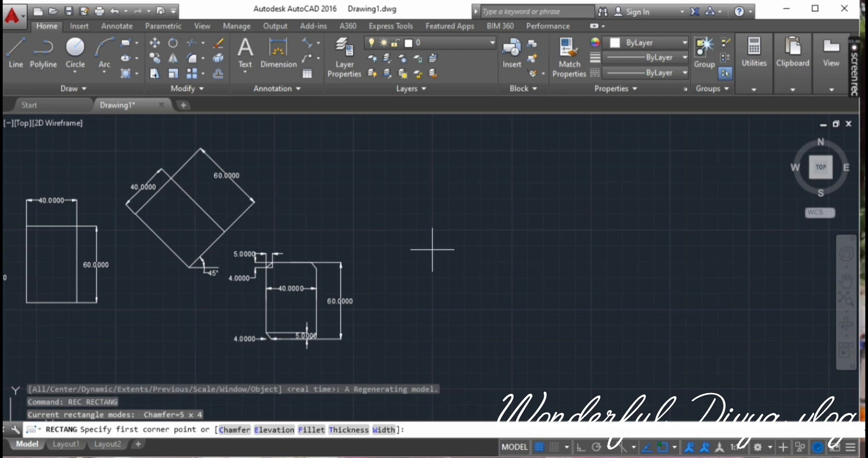
left_click(393, 217)
key("Escape")
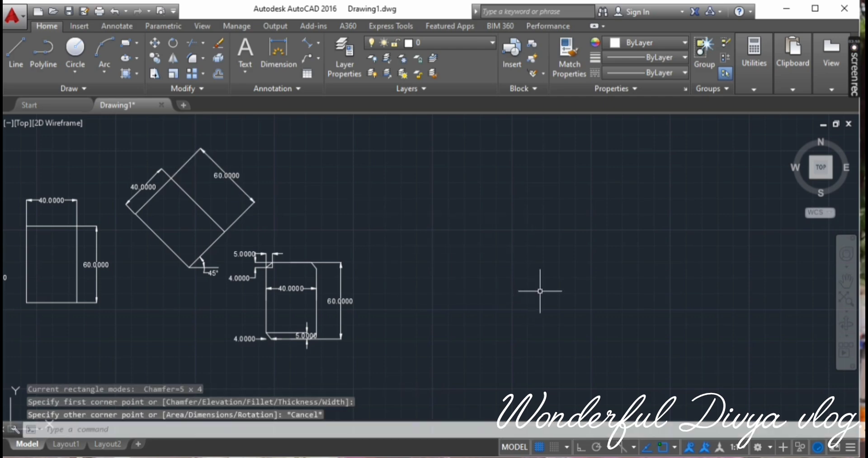
key("Return")
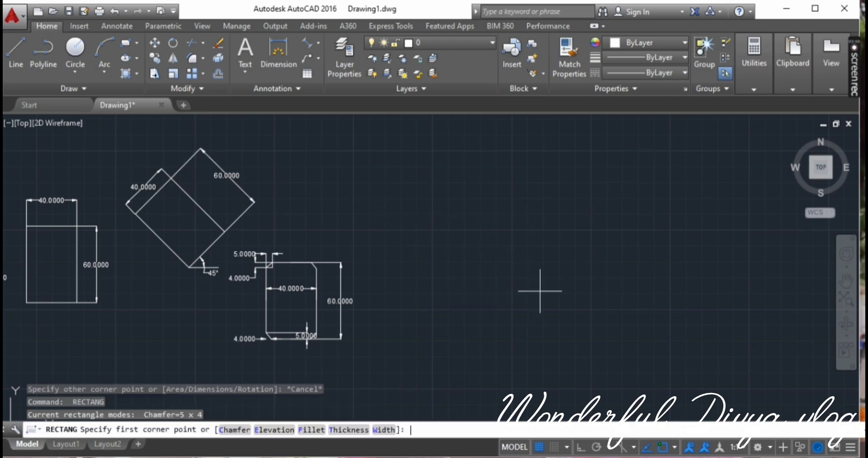
left_click(318, 430)
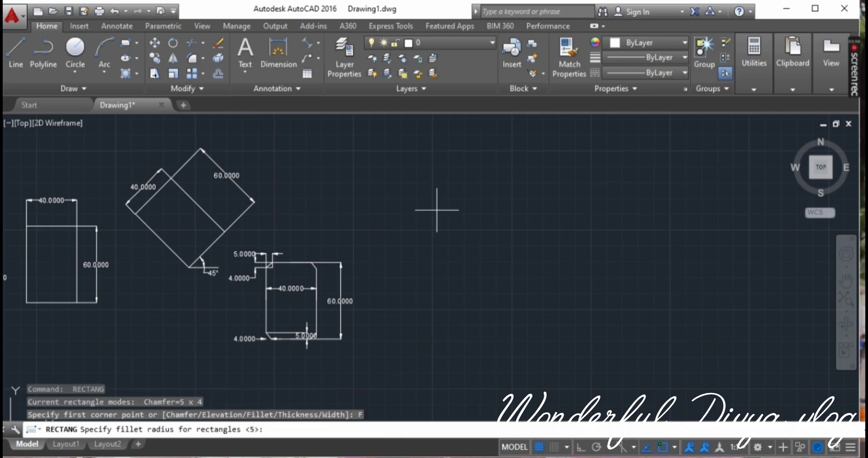
left_click(425, 251)
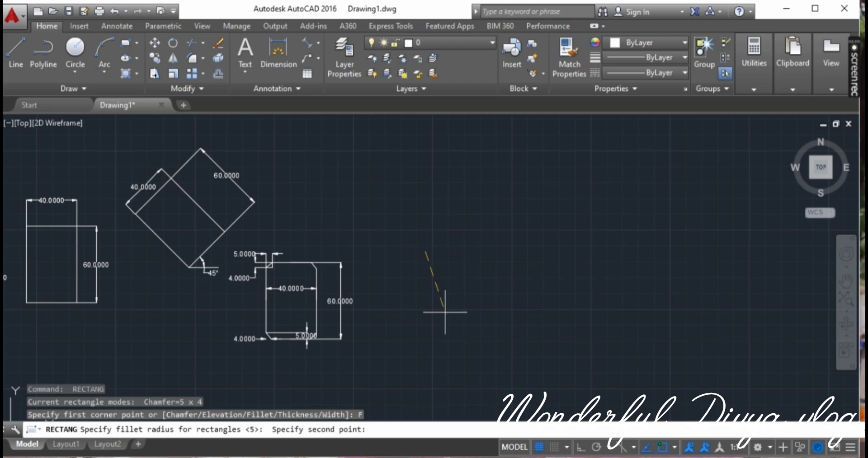
left_click(490, 267)
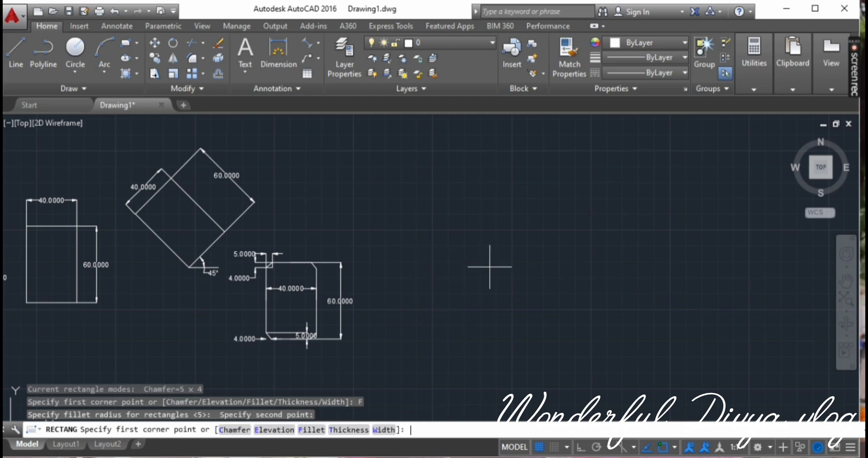
key("Return")
left_click(427, 225)
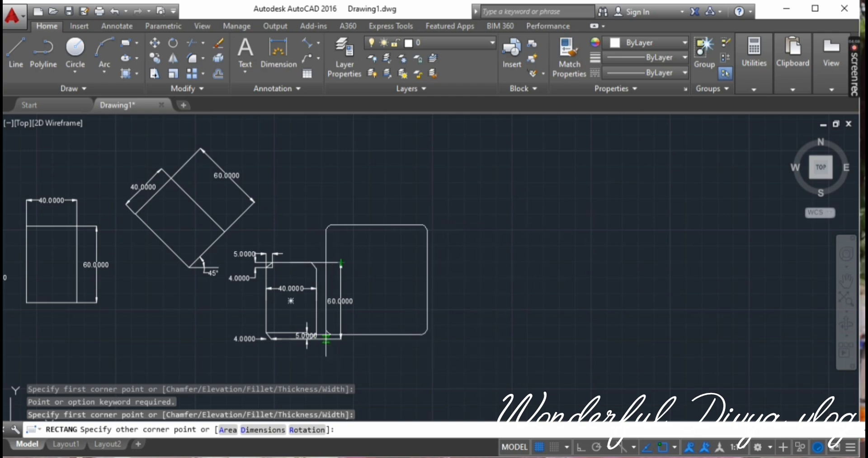
key("Escape")
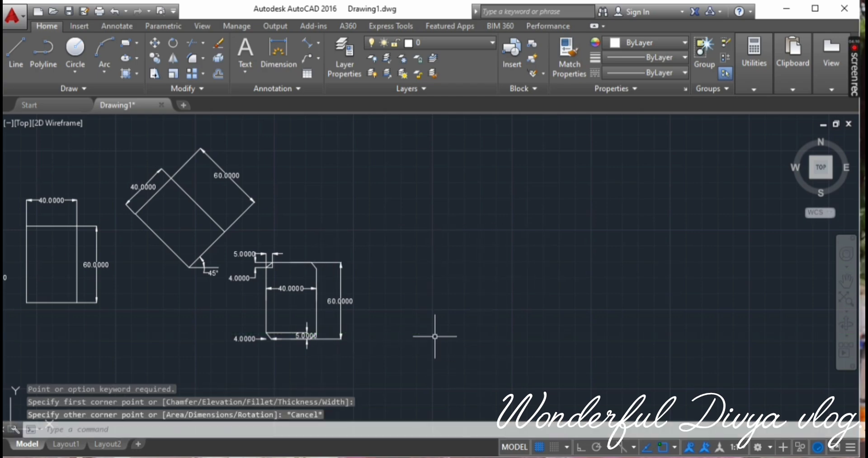
- Start a new rectangle and set both of its chamfer distances to 0
key("Return")
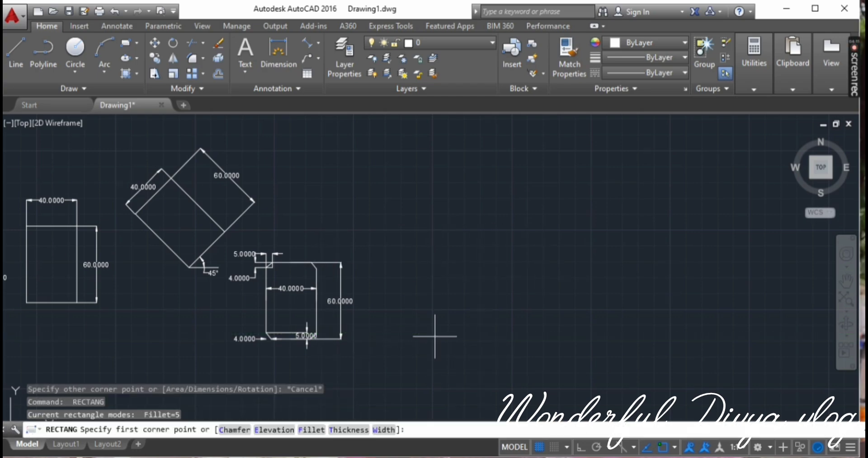
left_click(246, 429)
key("Return")
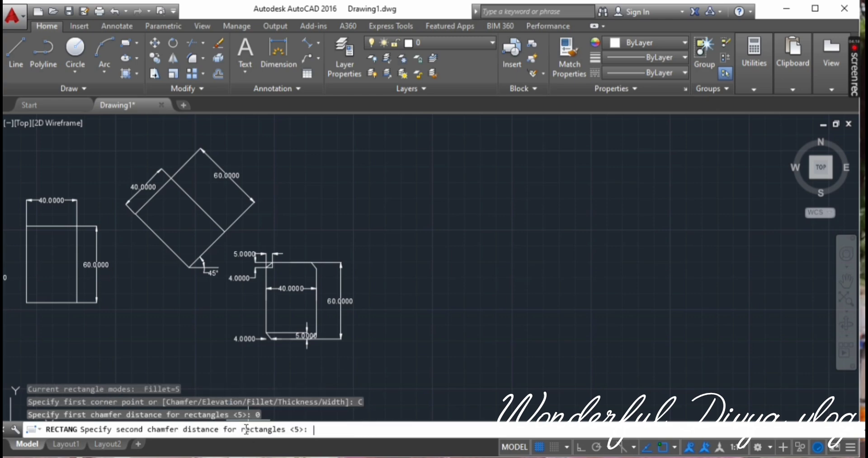
type("0")
key("Return")
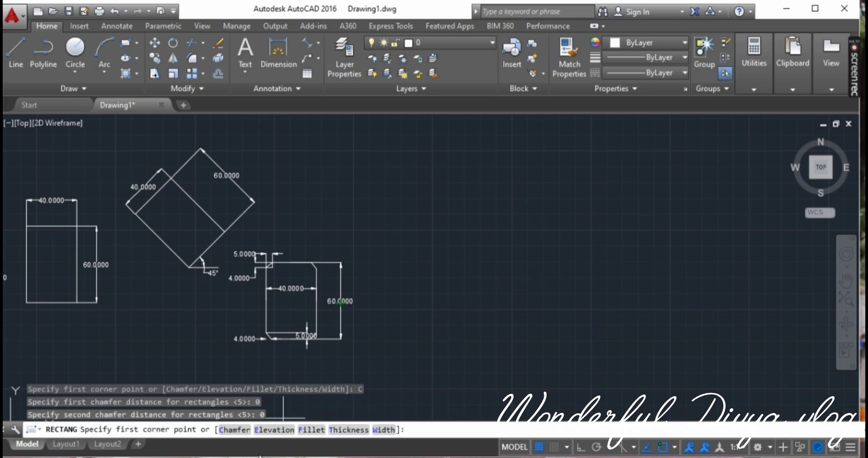
- Draw a rectangle with fillet radius 4, length 40 and width 30 to the right of the chamfered rectangle
left_click(308, 430)
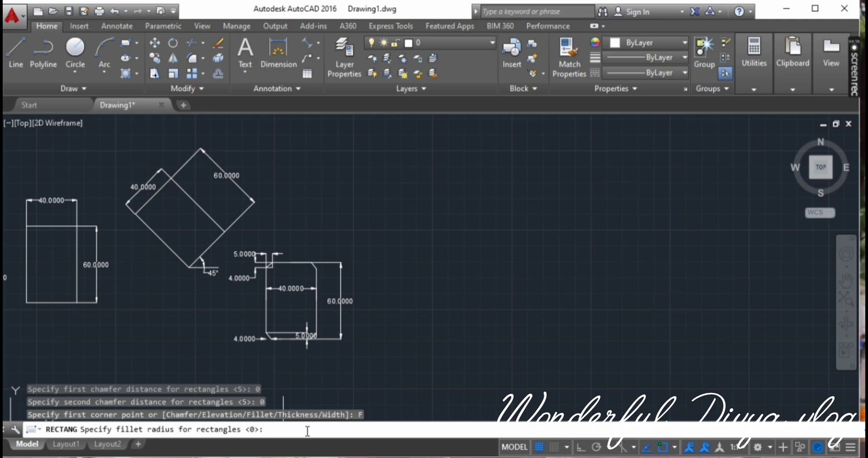
key("Return")
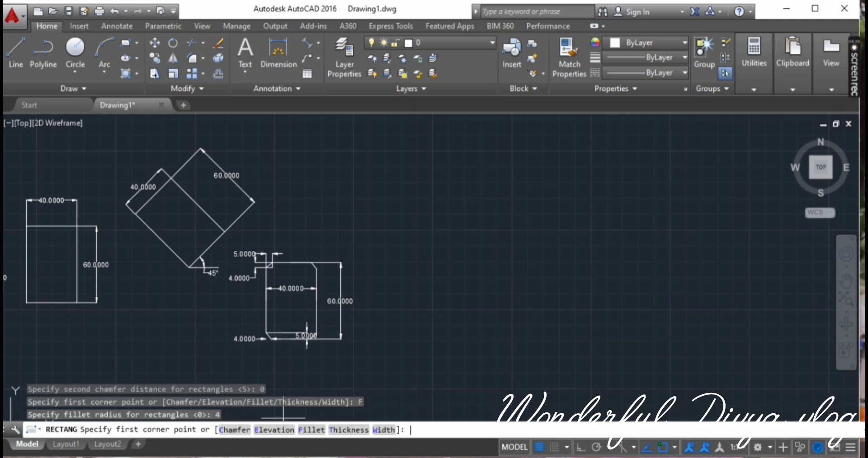
left_click(372, 263)
left_click(275, 430)
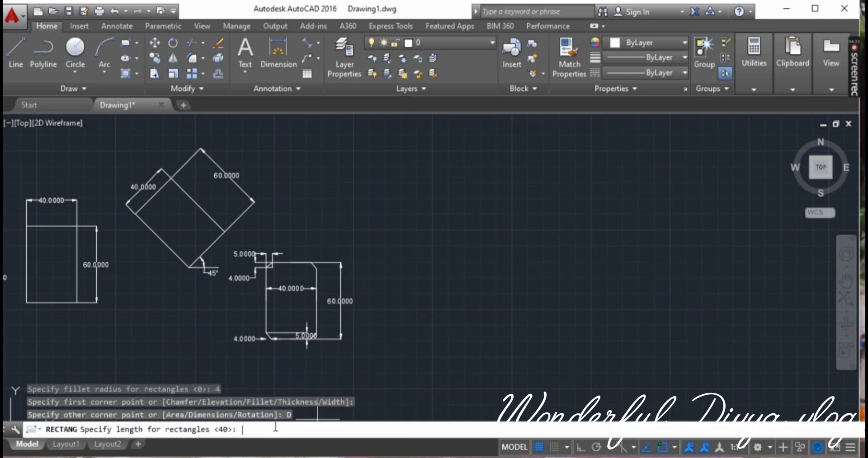
type("40")
key("Return")
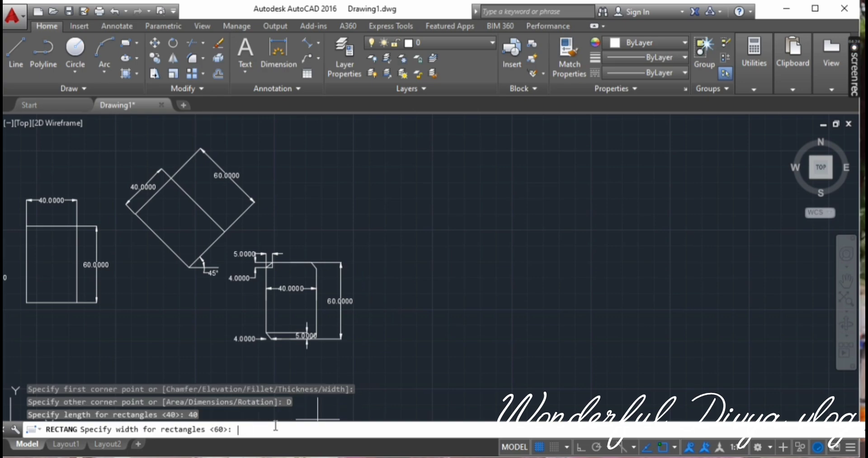
key("Return")
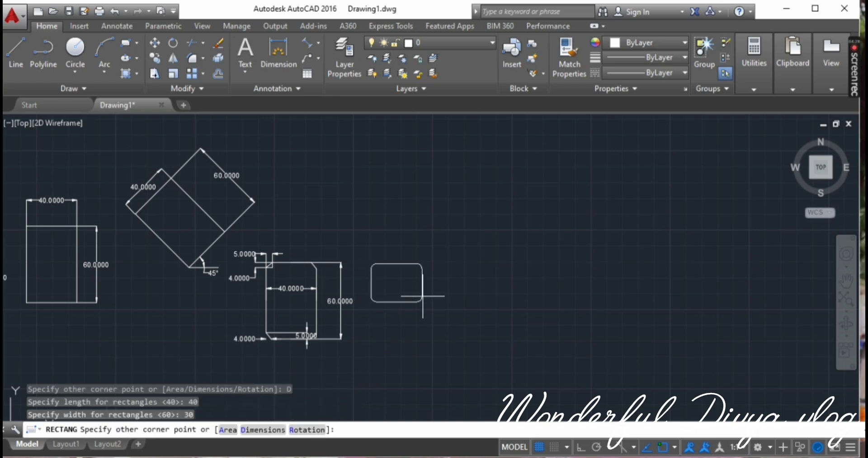
left_click(430, 346)
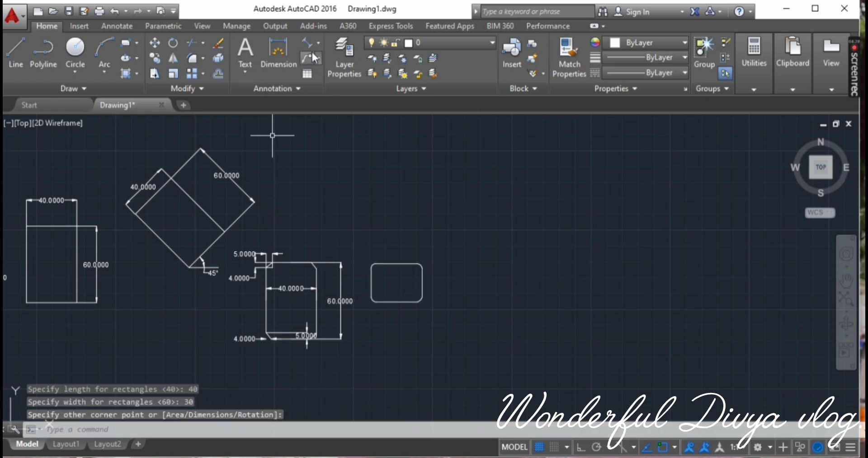
- Add a radius dimension to the filleted rectangle's upper-left corner, with the text placed outside above and to the left
type("z")
key("Return")
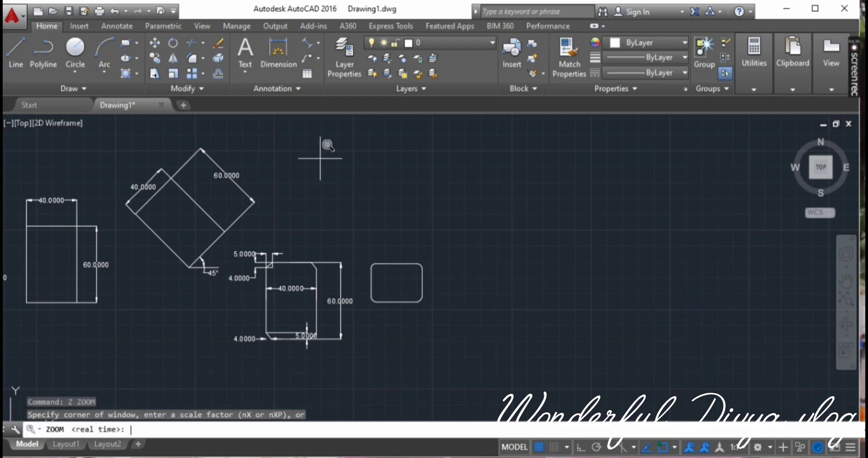
left_click(262, 254)
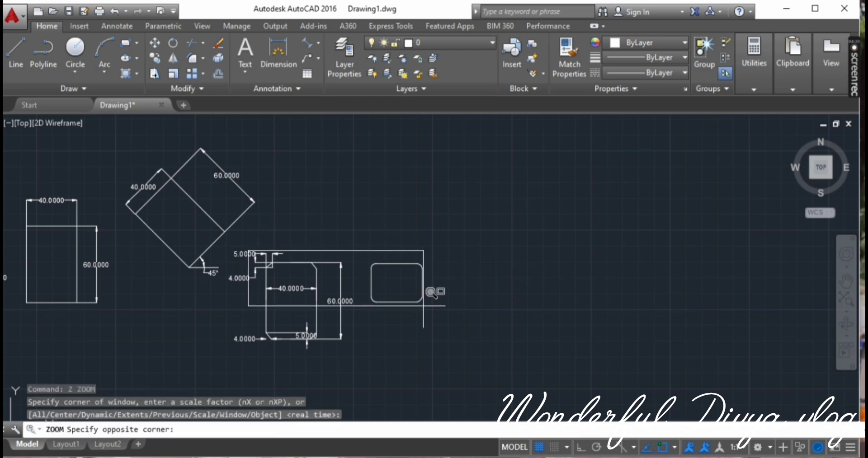
left_click(519, 291)
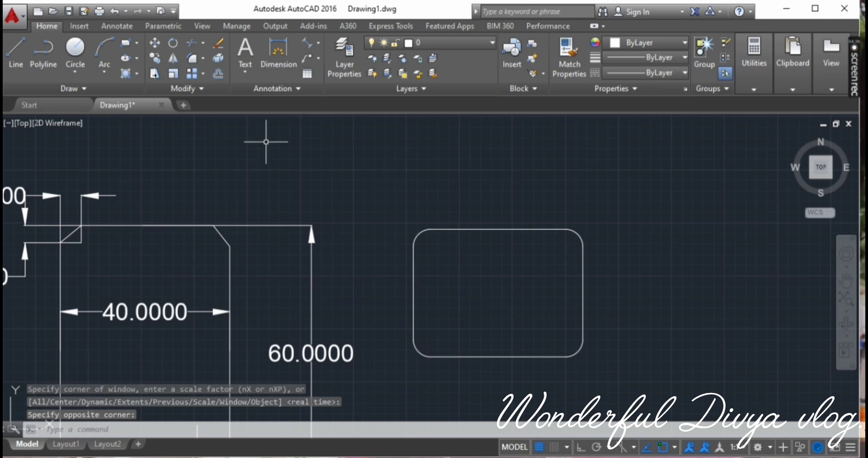
left_click(319, 42)
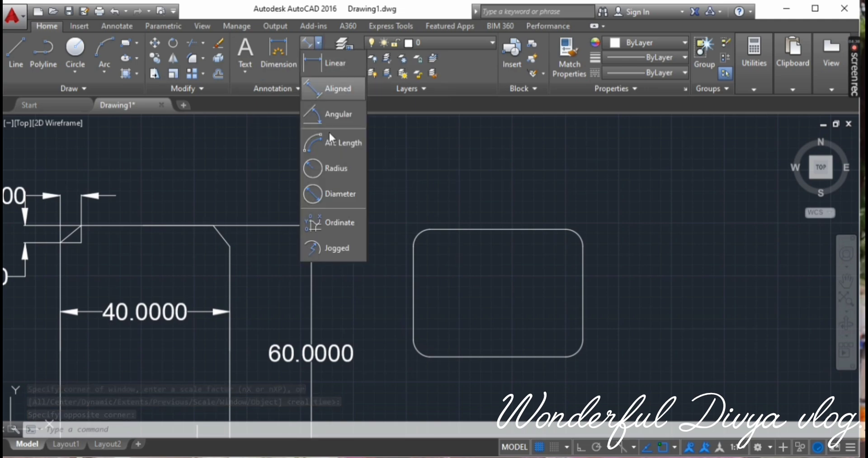
left_click(329, 171)
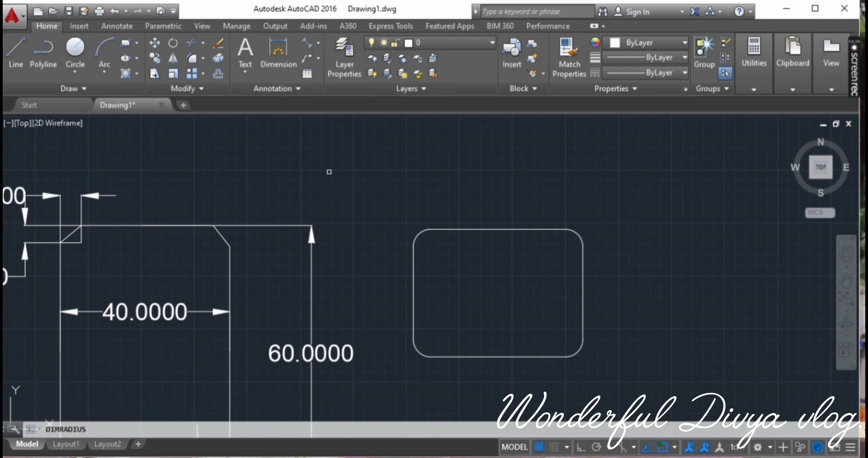
left_click(419, 232)
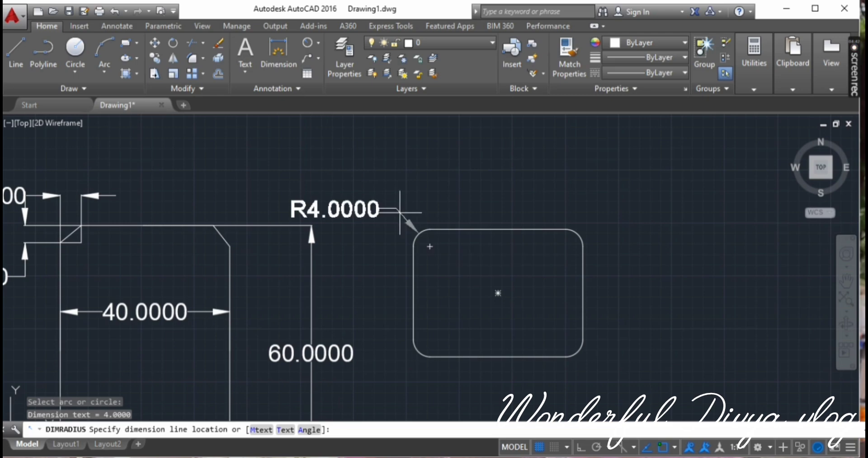
left_click(399, 212)
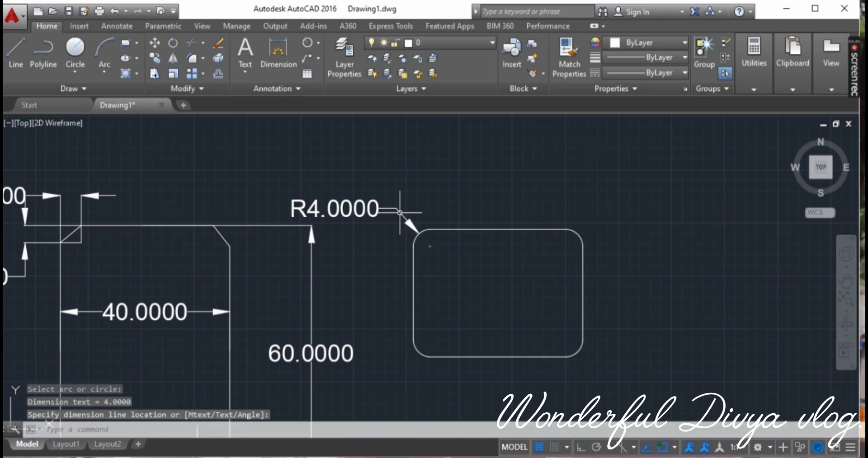
- Dimension the filleted rectangle's horizontal length between its left and right sides, placing the dimension above the rectangle
key("Return")
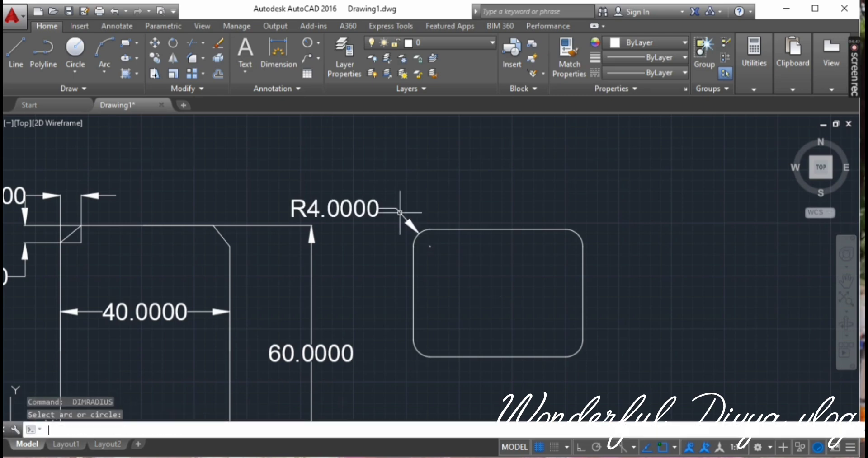
key("Escape")
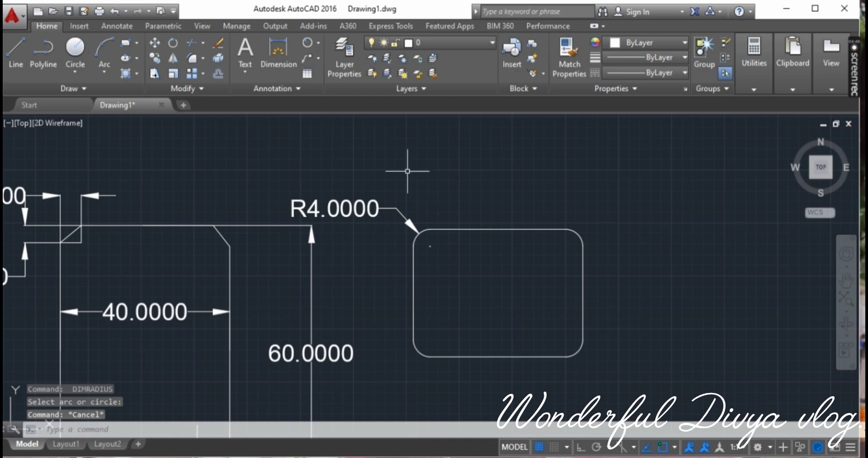
left_click(279, 51)
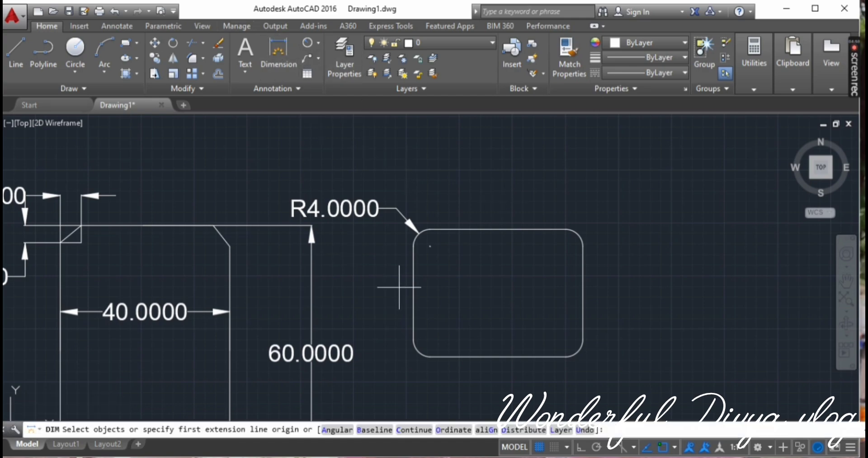
left_click(413, 293)
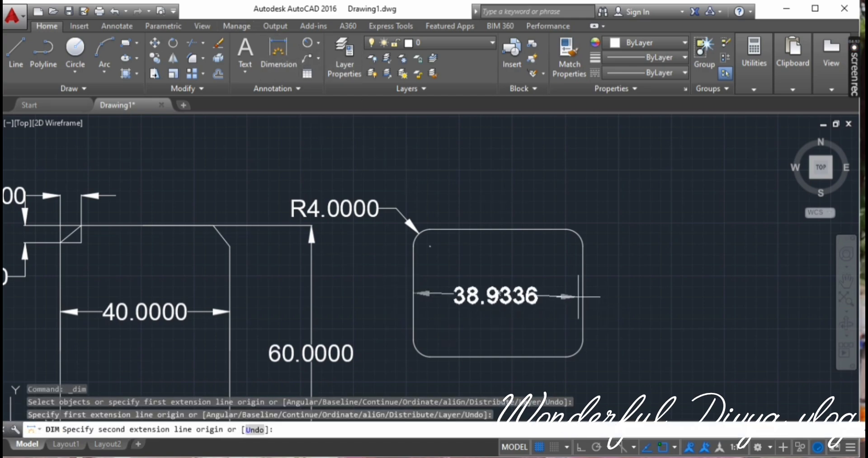
left_click(583, 294)
left_click(558, 178)
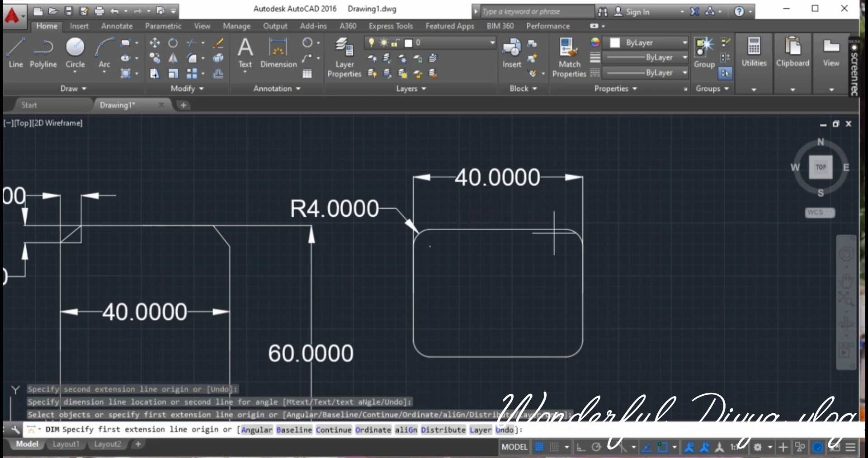
- Dimension the filleted rectangle's height from its top edge to its bottom edge, placing the dimension to the right
left_click(498, 229)
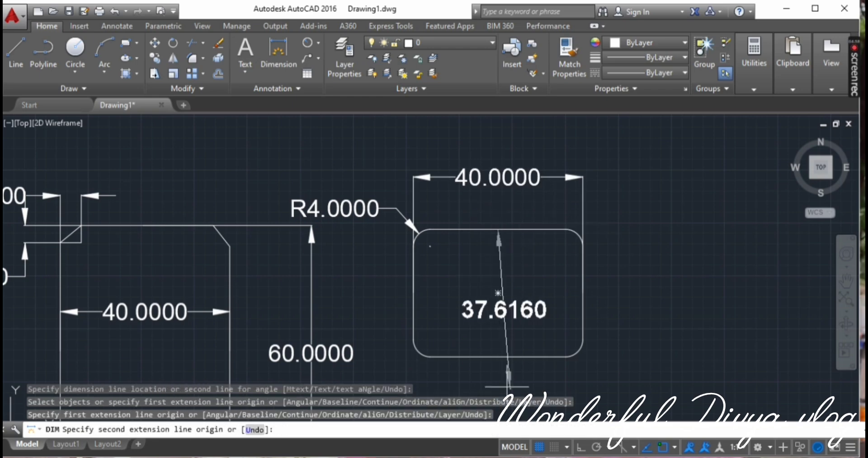
left_click(497, 357)
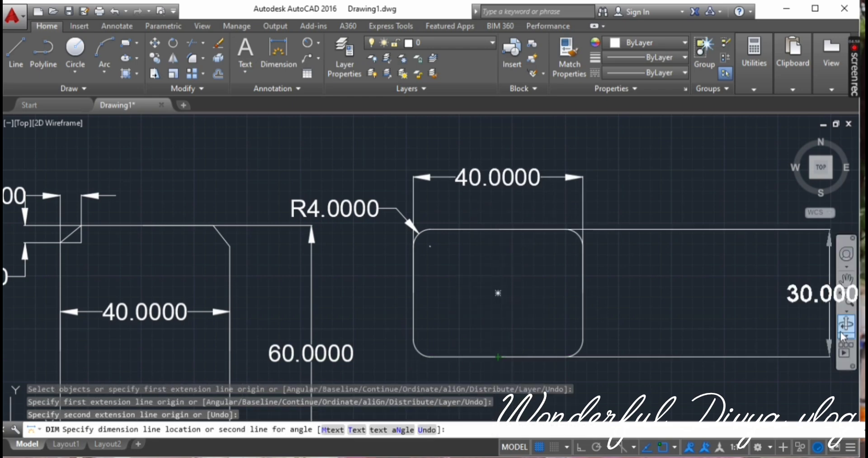
left_click(740, 322)
middle_click_drag(740, 322, 474, 211)
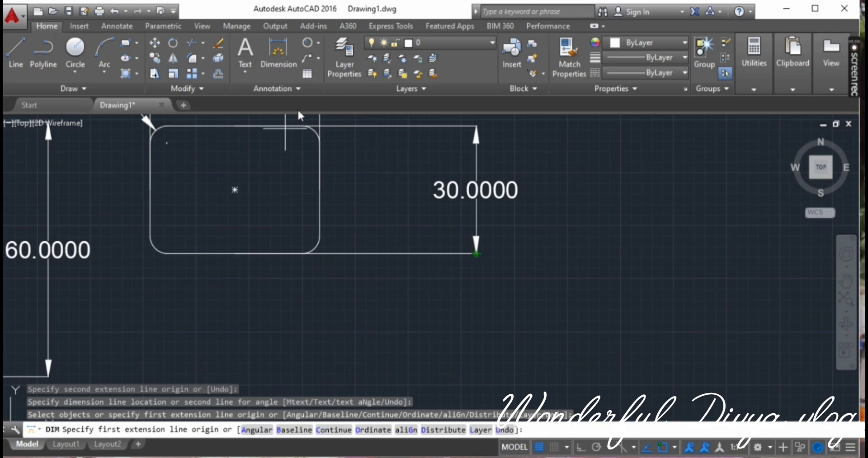
left_click(125, 42)
middle_click_drag(530, 206, 110, 360)
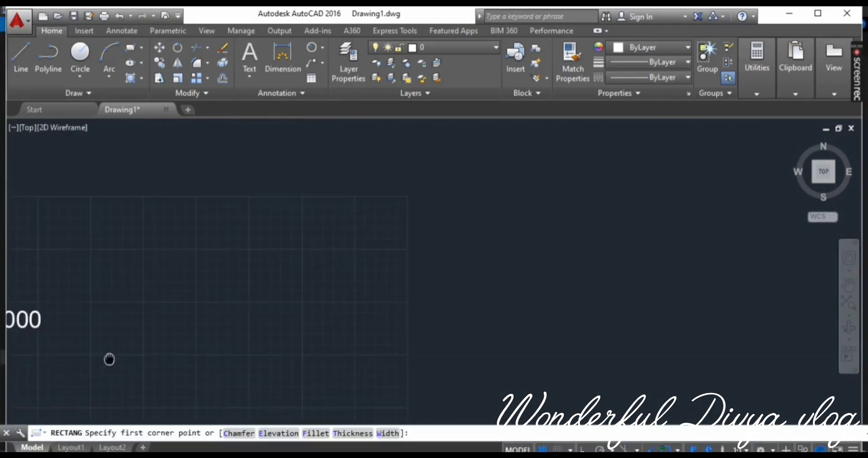
left_click(60, 212)
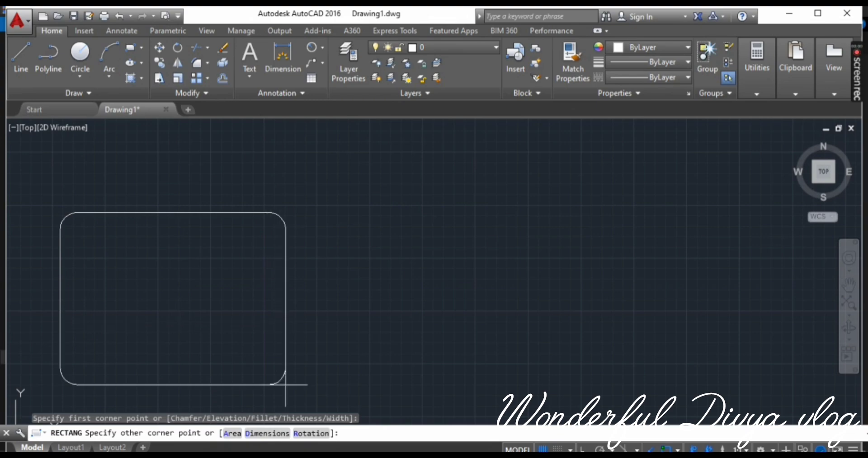
key("Escape")
key("Return")
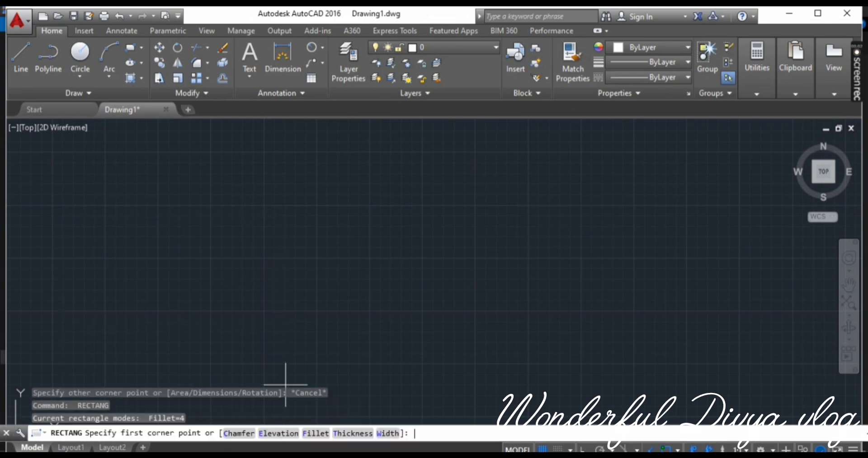
left_click(179, 306)
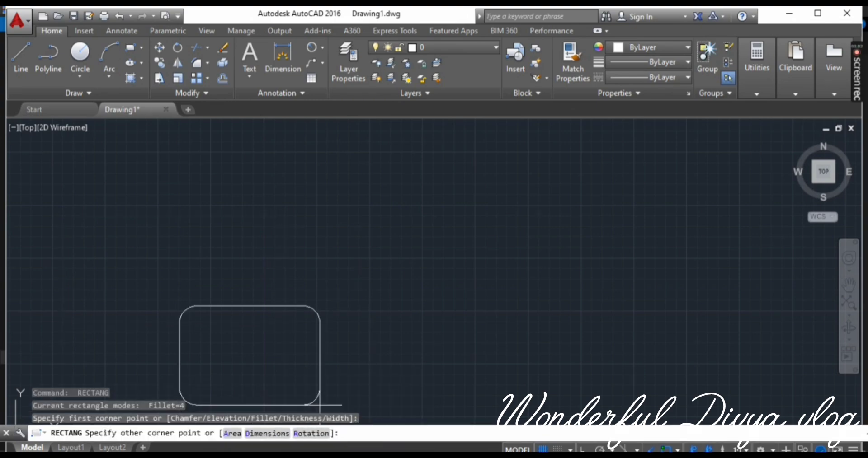
key("Escape")
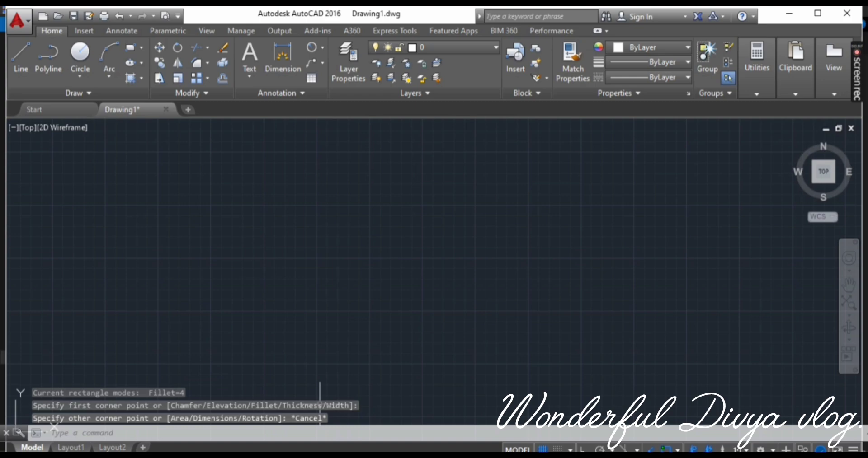
- Reset the rectangle fillet radius to 0 and check the sharp corners with a trial rectangle that is left undrawn
key("Return")
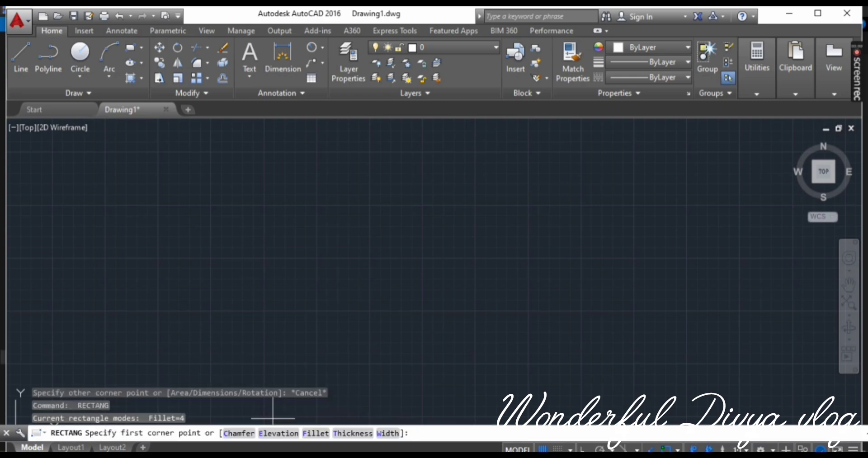
left_click(309, 434)
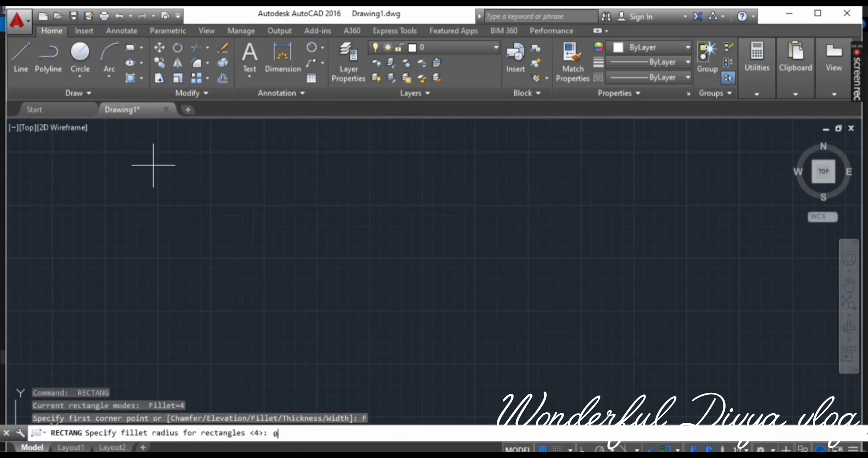
type("0")
key("Return")
left_click(148, 134)
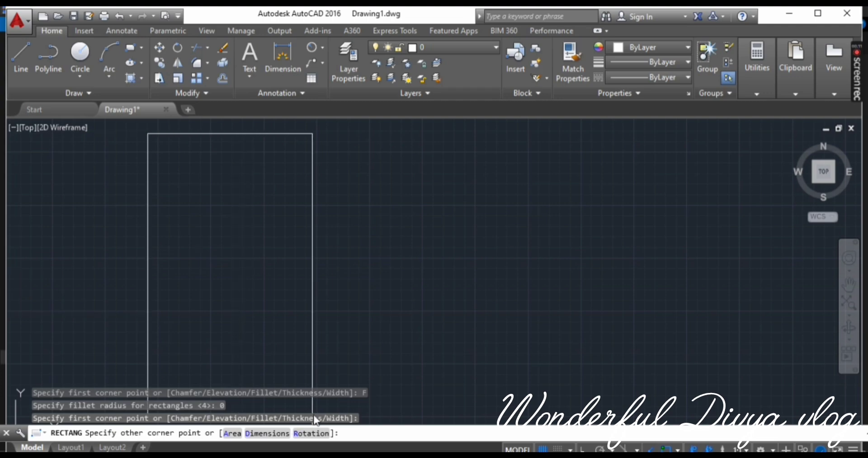
key("Escape")
- Draw a rectangle with thickness 20, length 40 and width 30 in the empty area to the right of the filleted rectangle
key("Return")
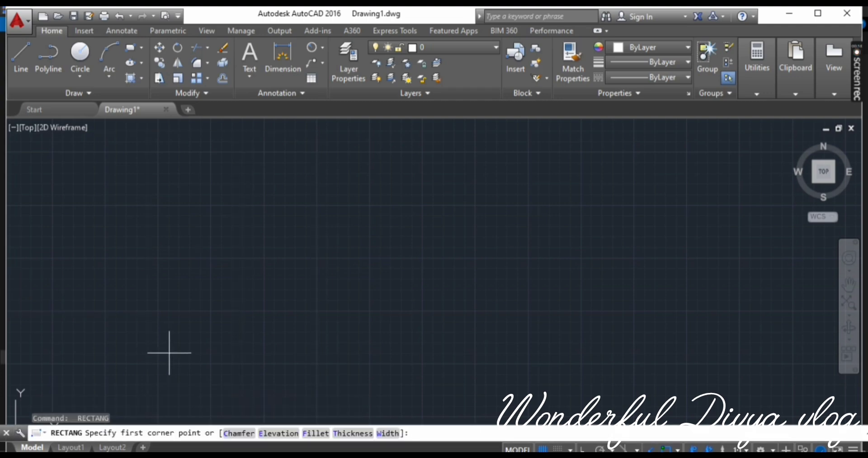
left_click(350, 433)
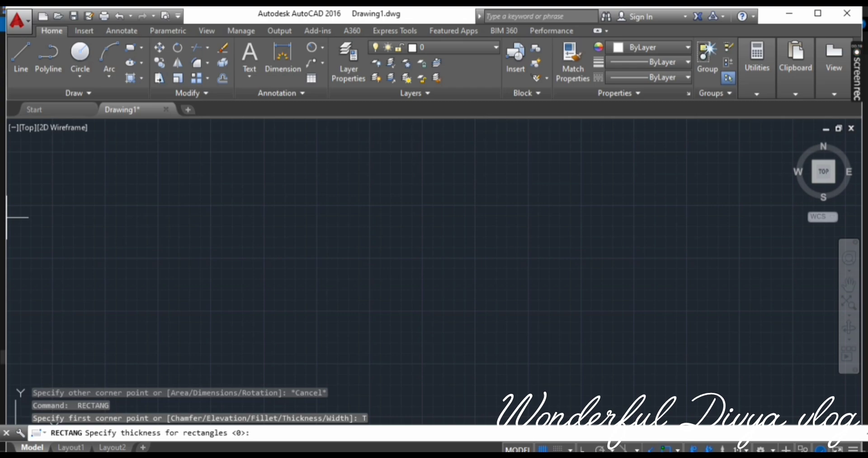
type("20")
key("Return")
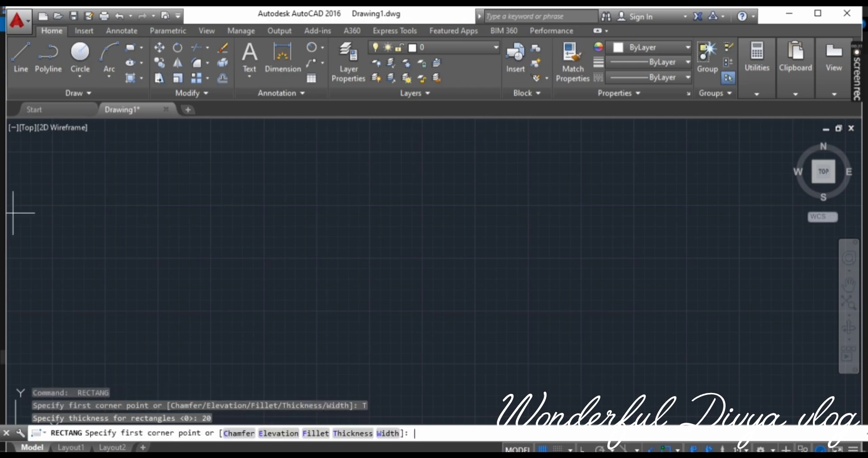
left_click(62, 155)
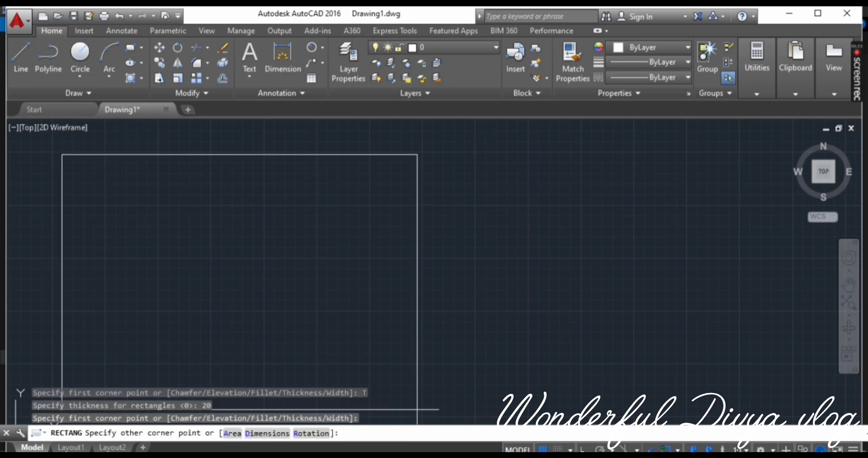
left_click(267, 435)
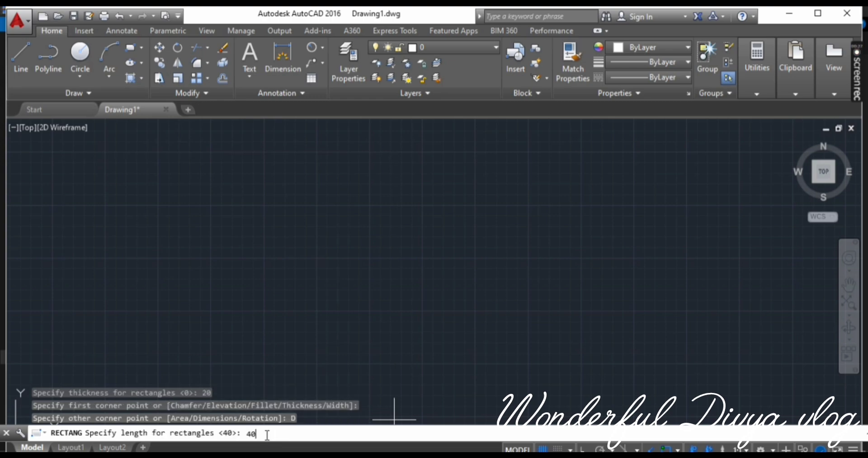
key("Return")
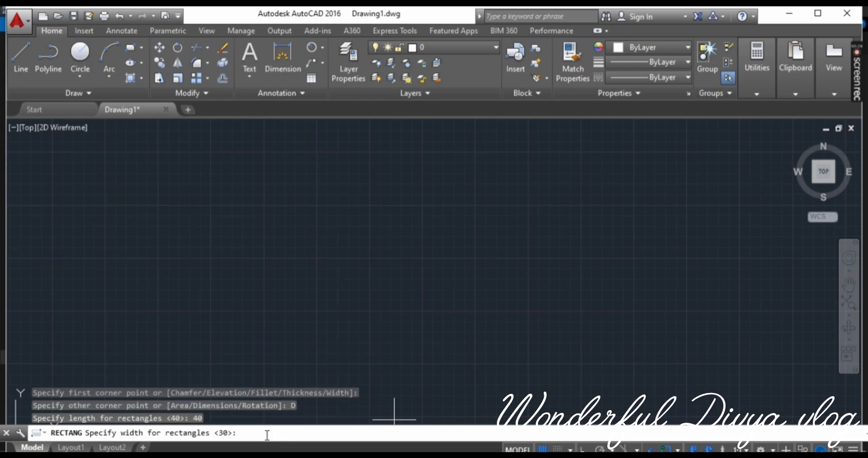
key("Return")
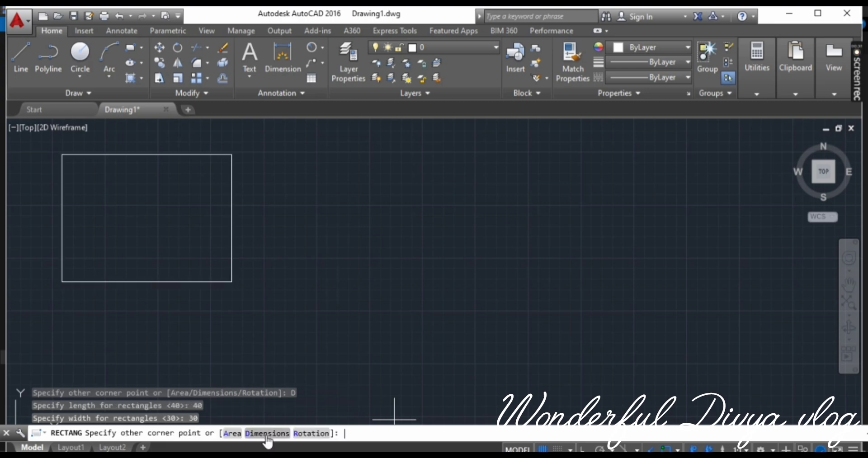
left_click(459, 236)
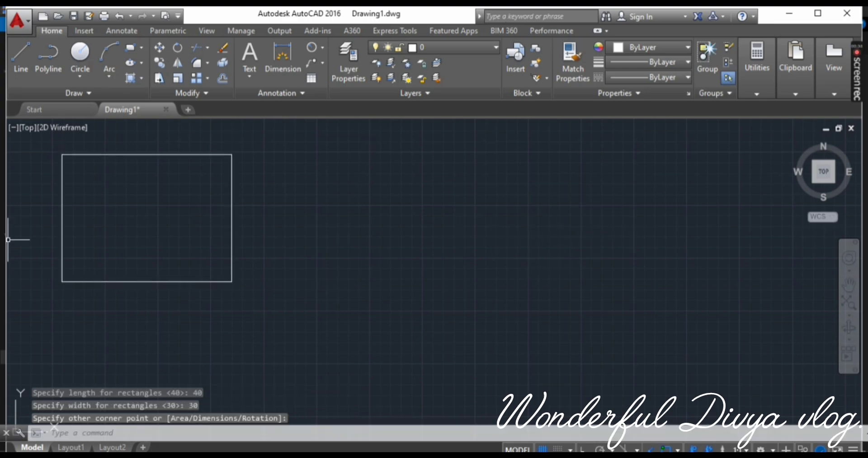
- Draw a rectangle with line width 5, length 40 and width 30 to the right of the plain thin-lined rectangle
type("RE")
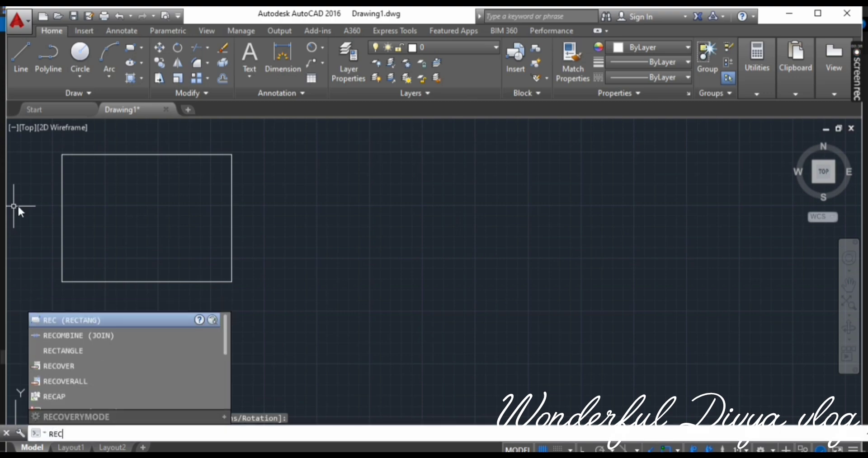
type("C")
key("Return")
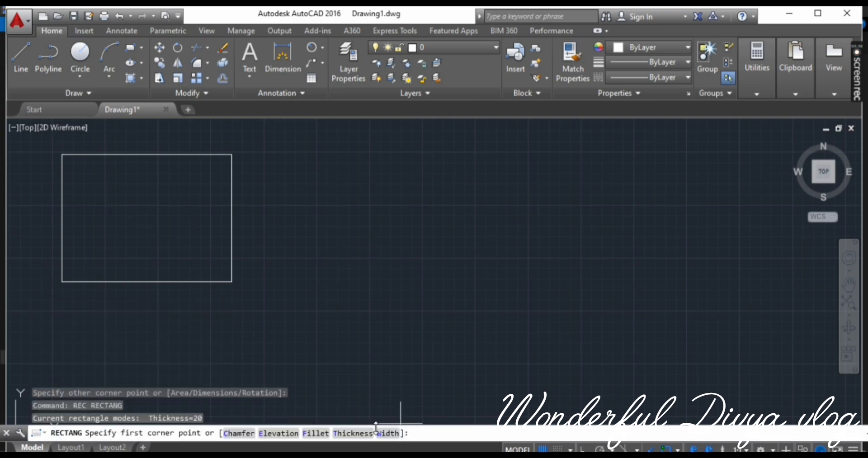
left_click(387, 434)
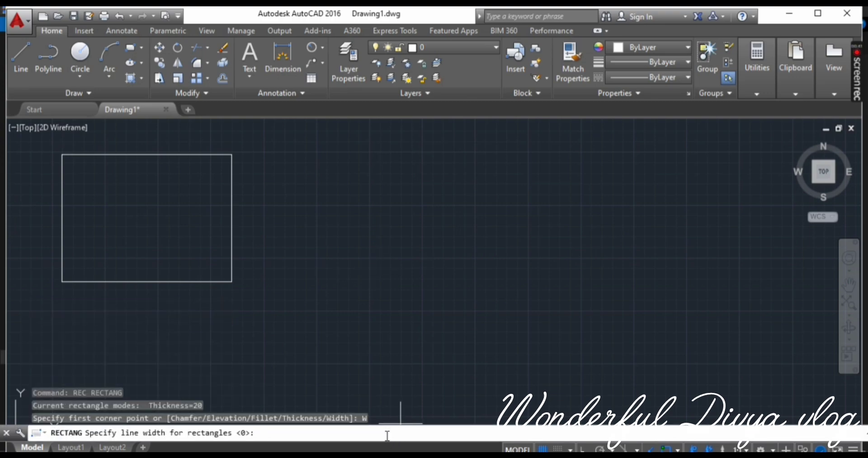
type("5")
key("Return")
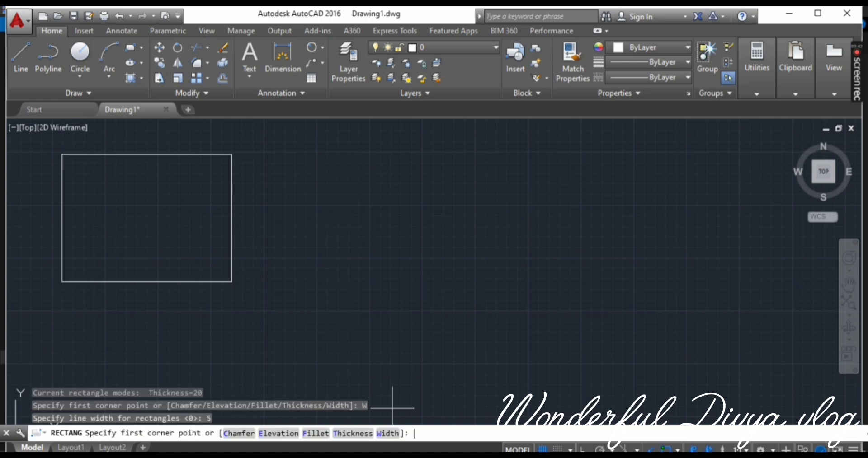
left_click(311, 134)
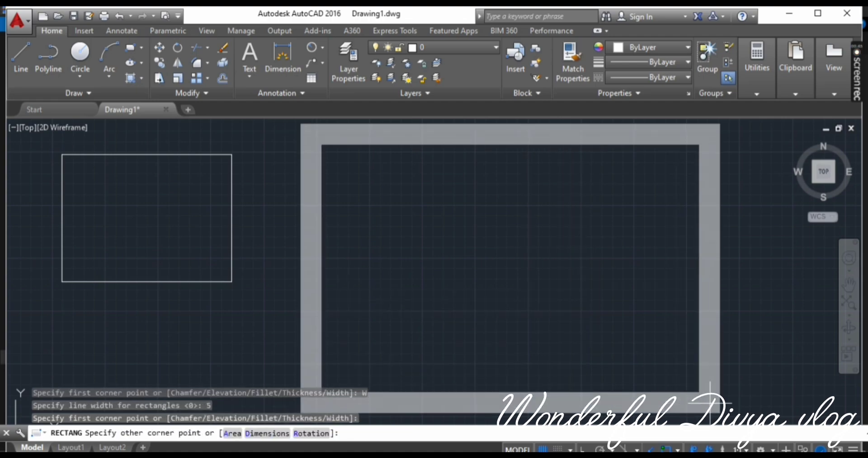
key("Return")
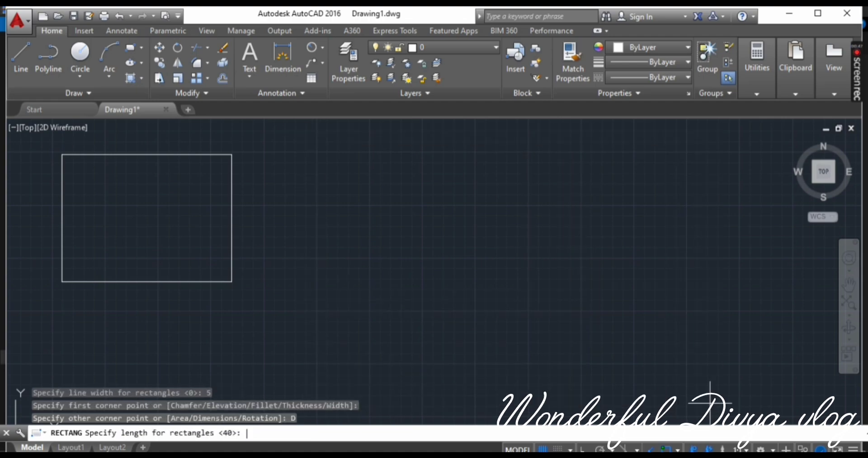
key("Return")
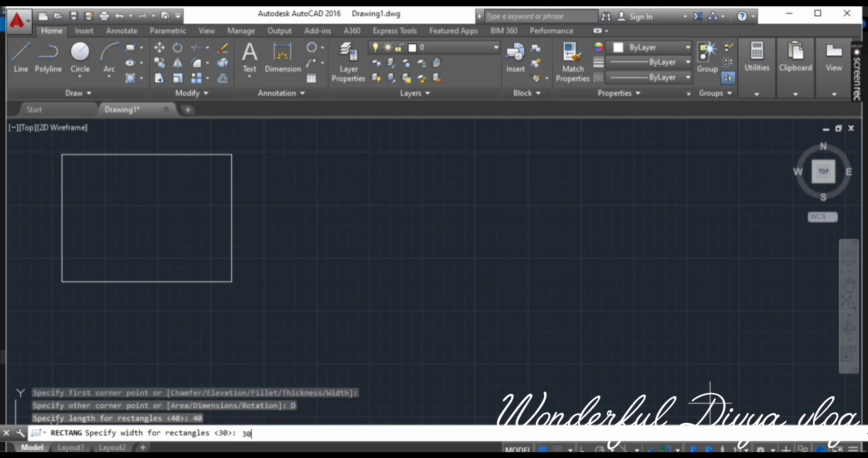
key("Return")
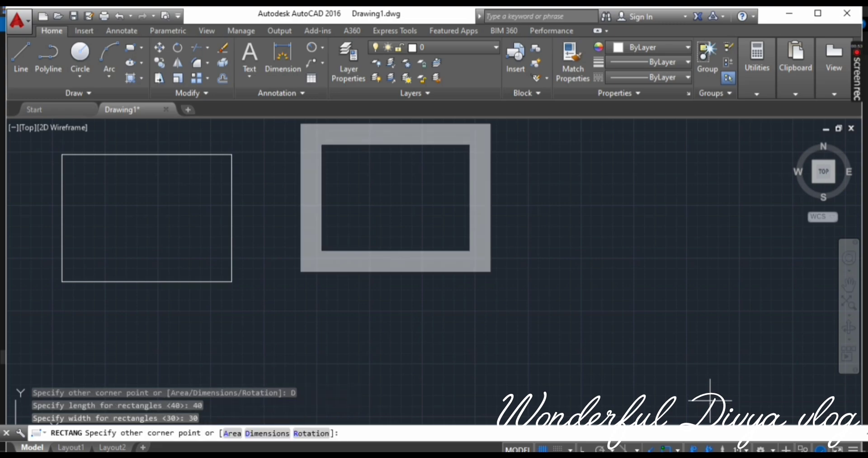
left_click(518, 270)
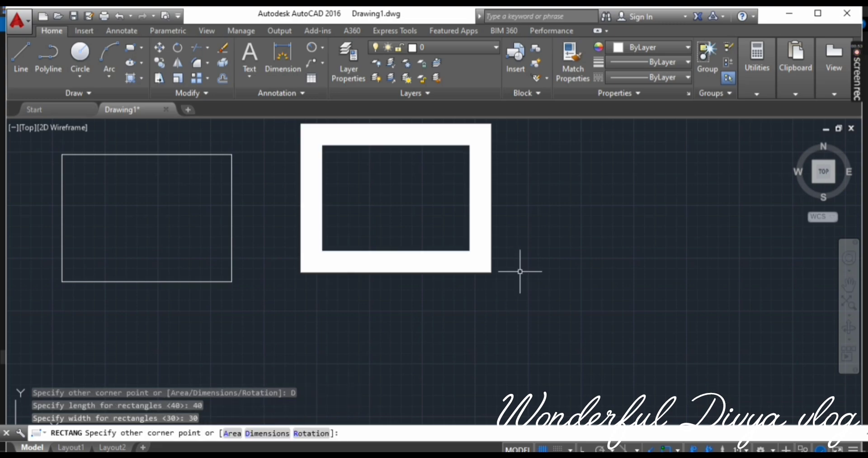
- Dimension the length of the thin-lined rectangle along its top edge, placing the dimension above it
left_click(281, 45)
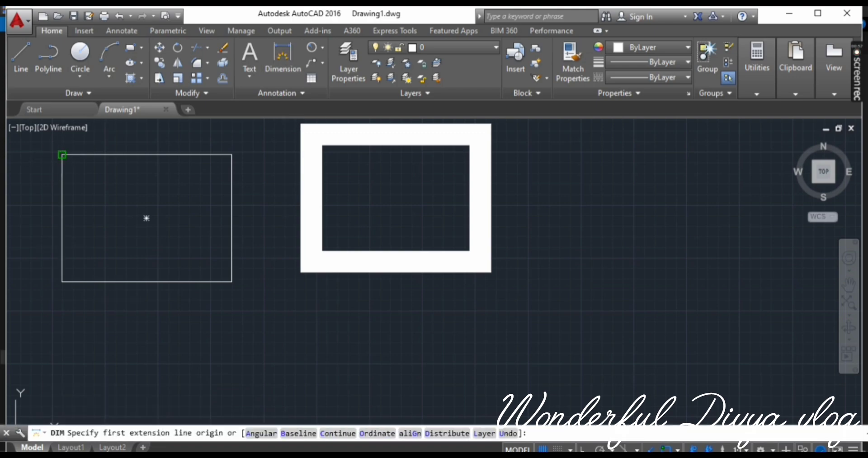
left_click(232, 154)
middle_click_drag(242, 164, 235, 233)
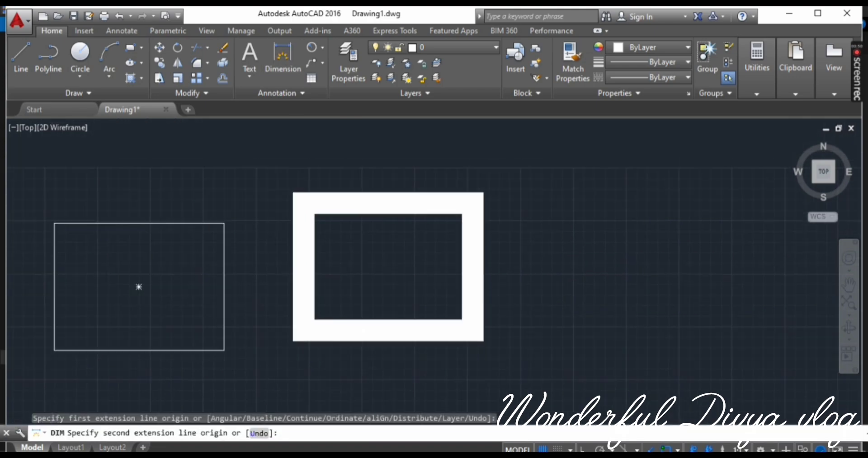
left_click(54, 223)
left_click(113, 161)
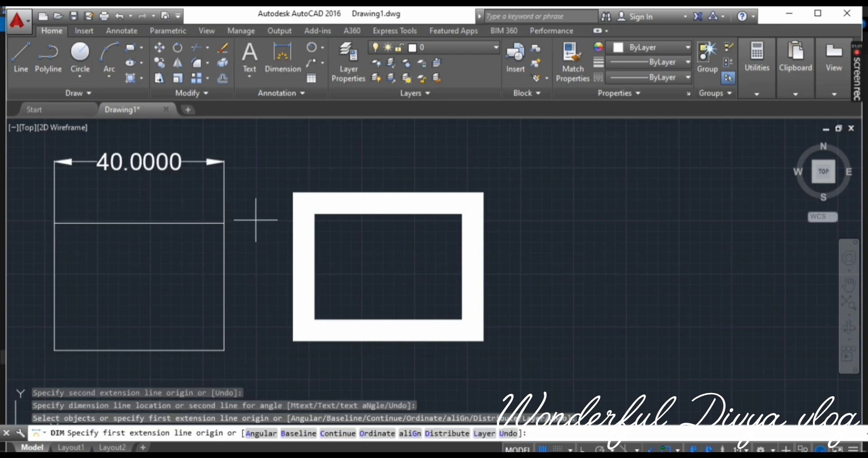
- Dimension the height of the thin-lined rectangle between its two left corners, placing the dimension to its left
left_click(54, 223)
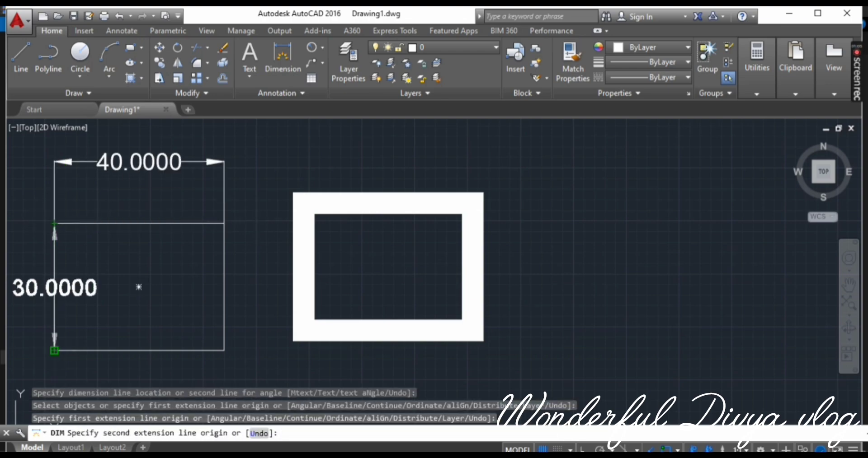
left_click(54, 350)
middle_click_drag(36, 289, 160, 289)
left_click(124, 312)
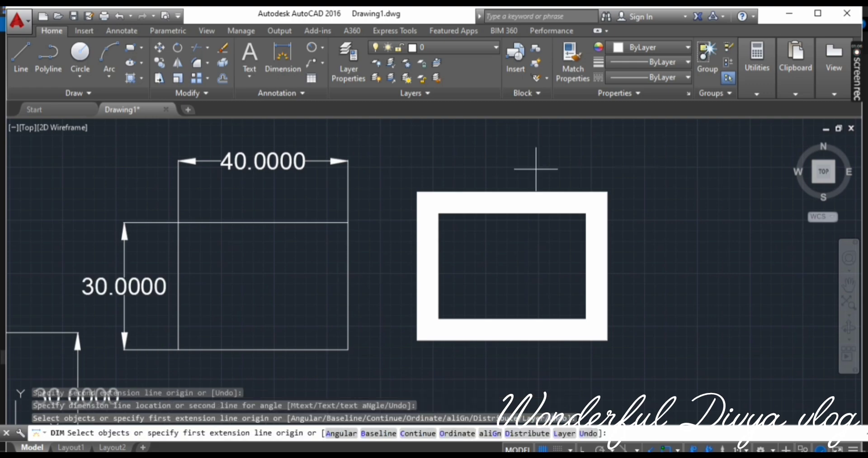
- Dimension the height of the thick-lined rectangle, placing the dimension to its right
left_click(426, 190)
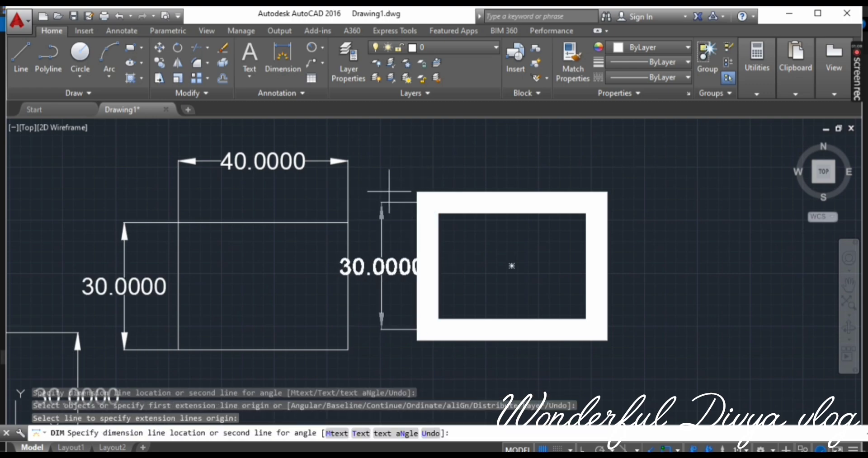
left_click(691, 206)
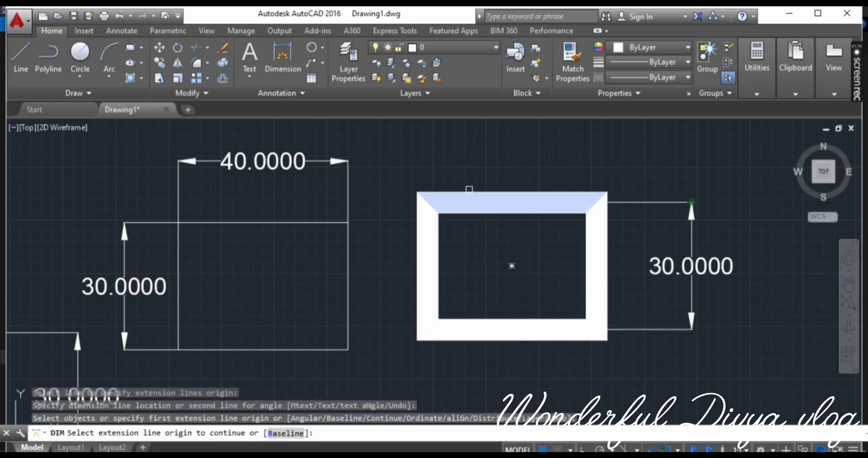
key("Return")
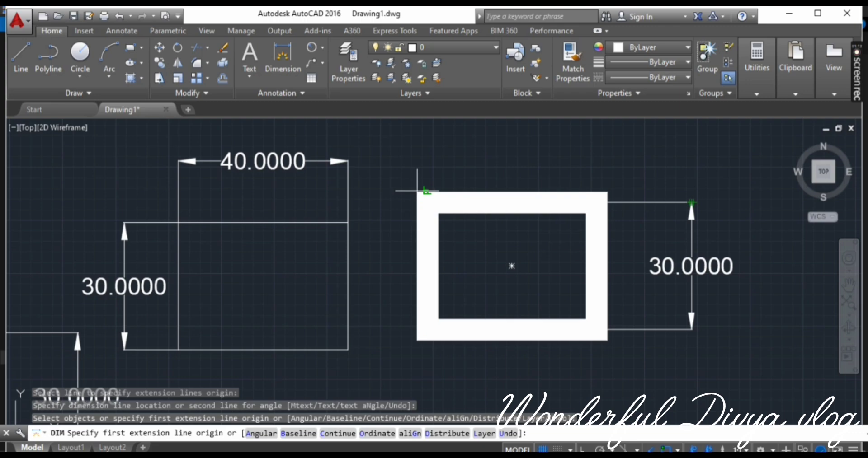
- Dimension the length of the thick-lined rectangle from its bottom edge, placing the dimension below it, and end dimensioning
left_click(417, 191)
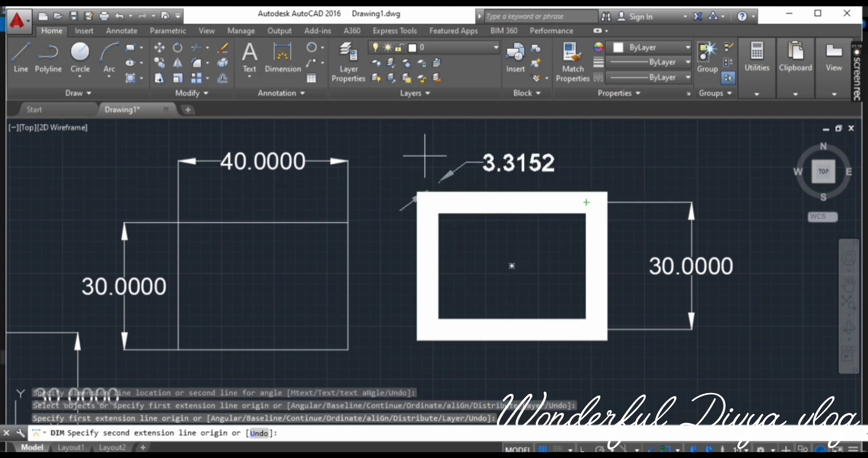
left_click(283, 57)
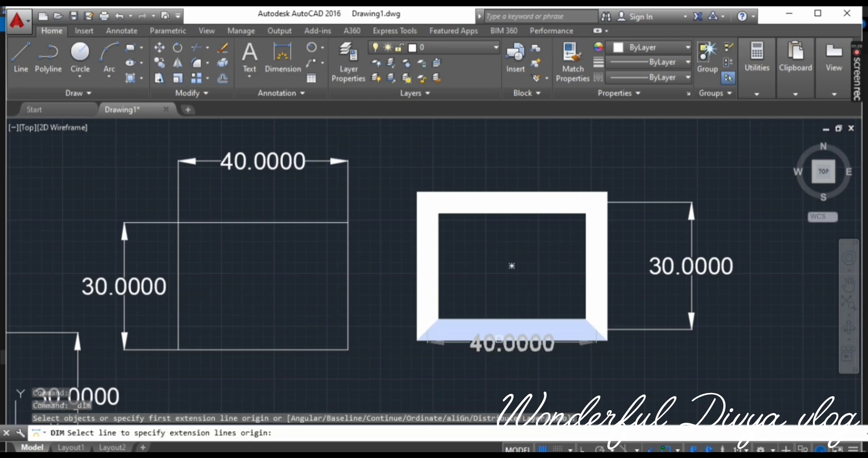
left_click(498, 336)
left_click(501, 398)
middle_click_drag(433, 338, 365, 280)
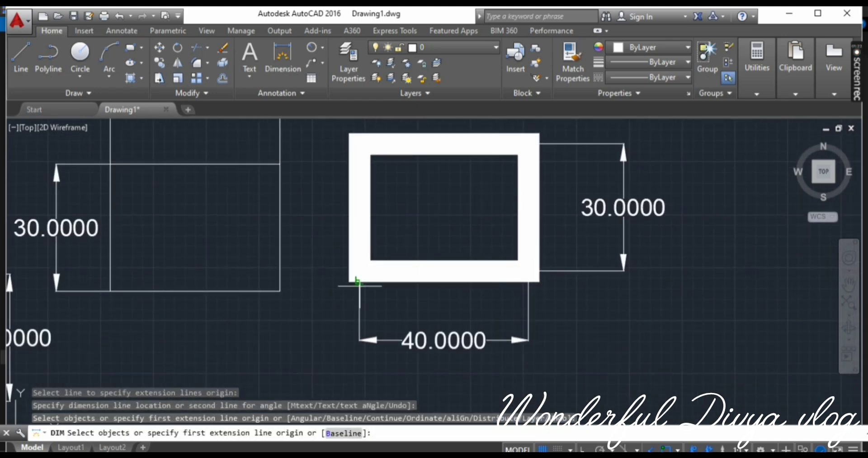
right_click(395, 288)
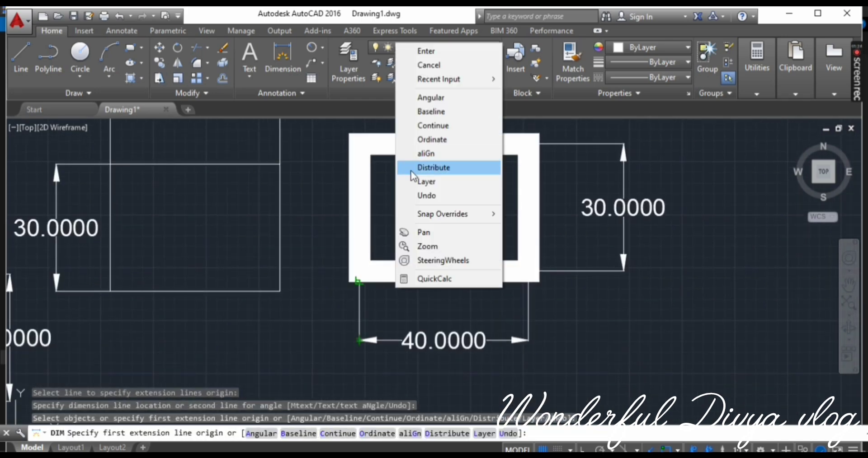
left_click(429, 50)
- Switch to the isometric home view and zoom in on the two rectangles with thickness to examine them in 3D
mouse_move(795, 68)
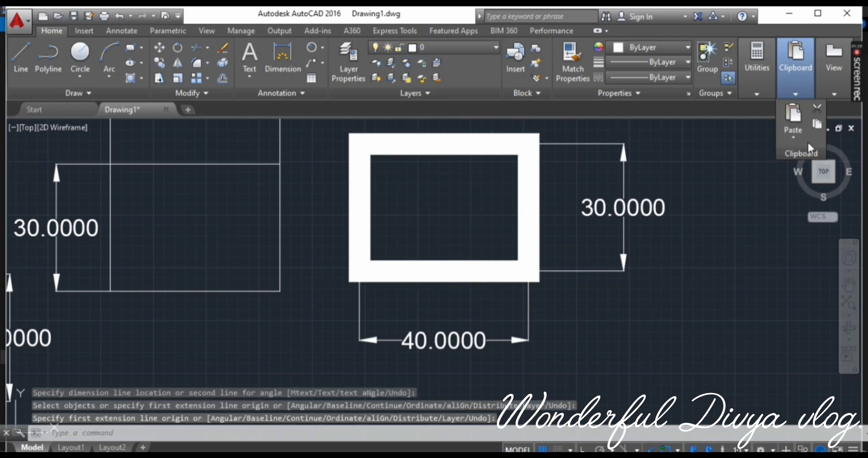
left_click(752, 161)
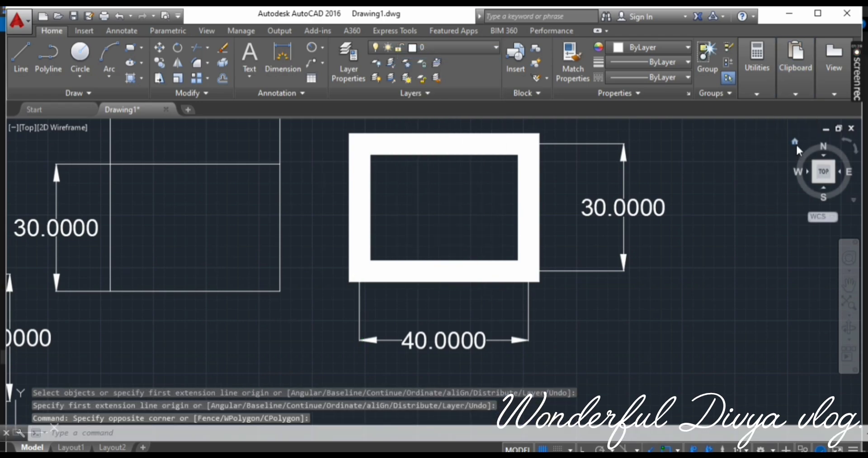
left_click(205, 30)
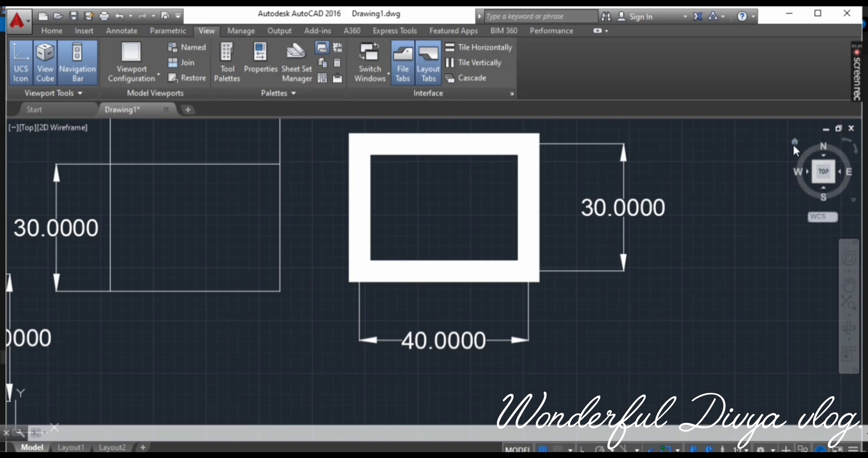
left_click(795, 143)
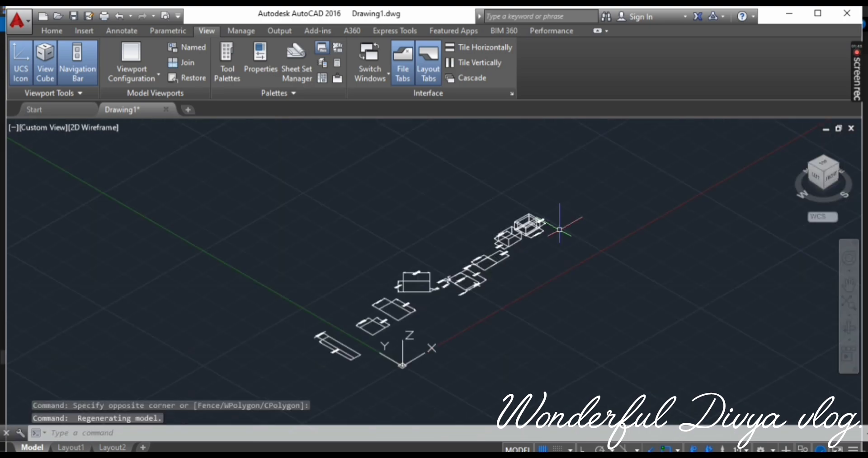
type("z")
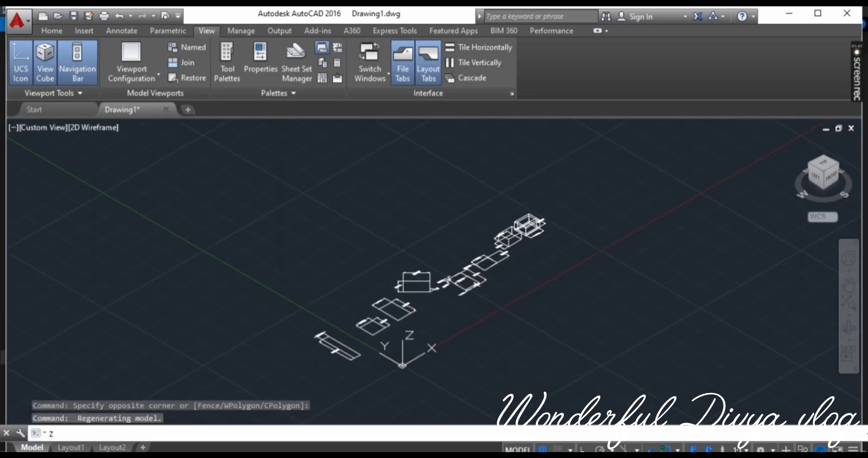
key("Return")
left_click(479, 187)
left_click(570, 235)
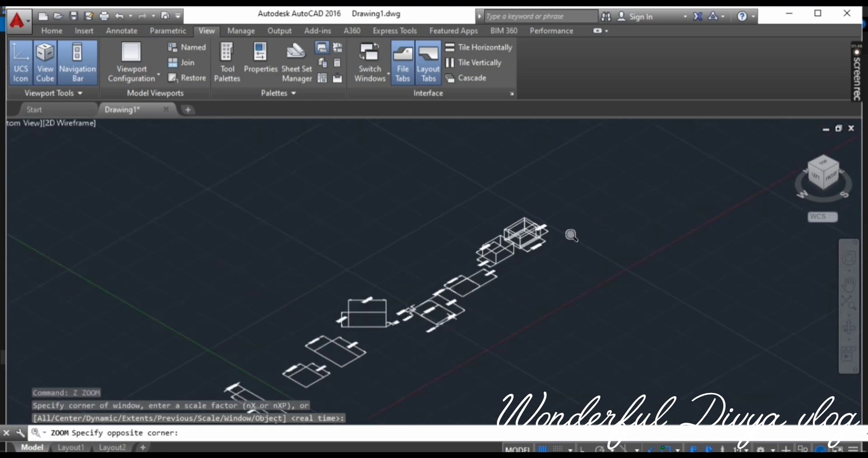
scroll(534, 242, "up", 2)
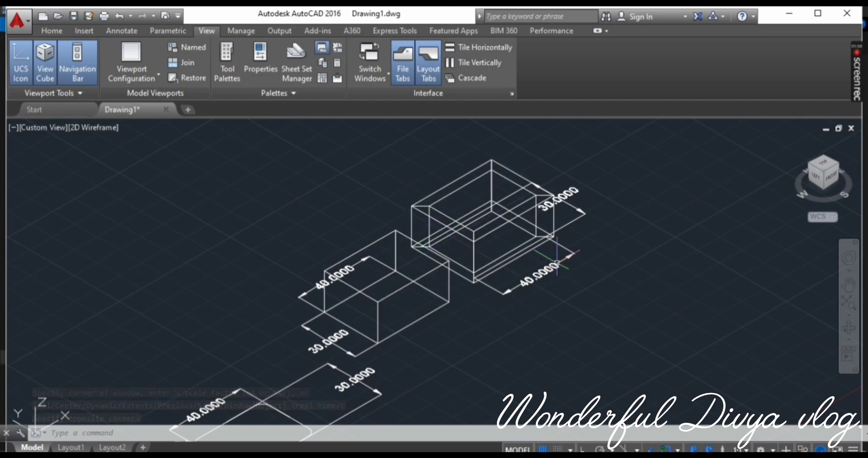
- Start a new rectangle and reset the rectangle thickness to 0
type("T")
key("BackSpace")
type("RE")
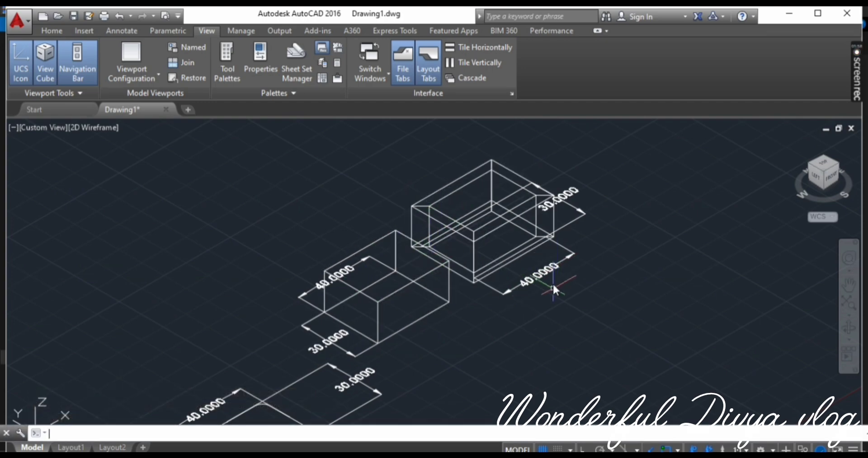
type("C")
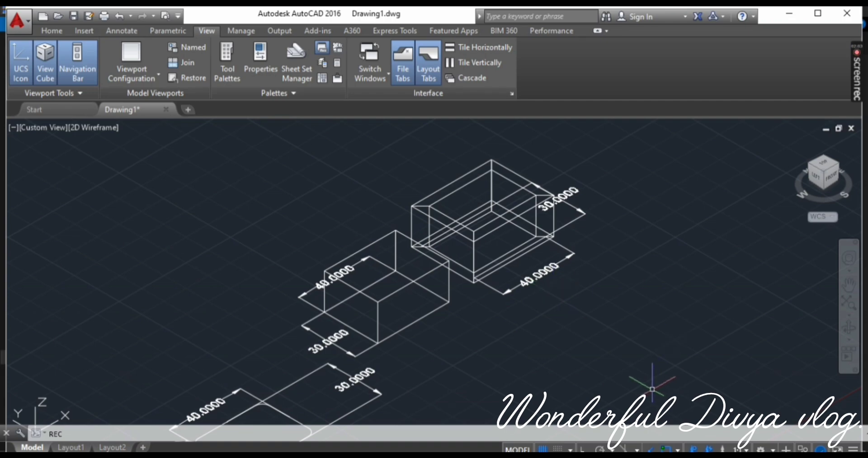
key("Return")
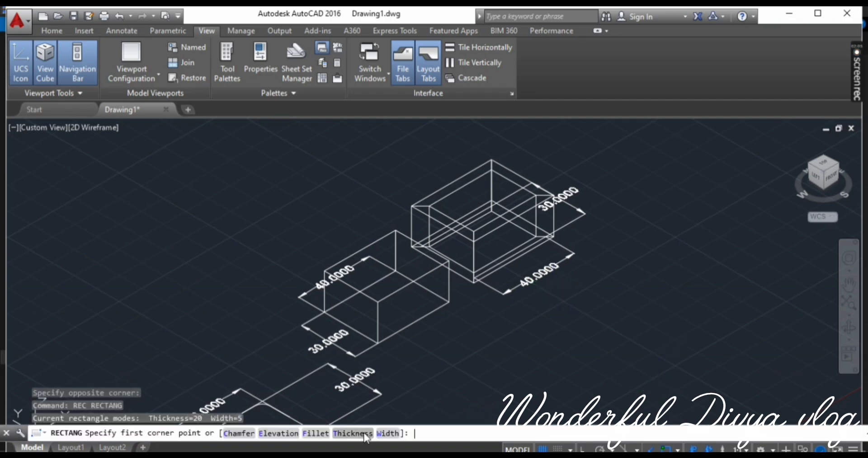
left_click(364, 434)
type("0")
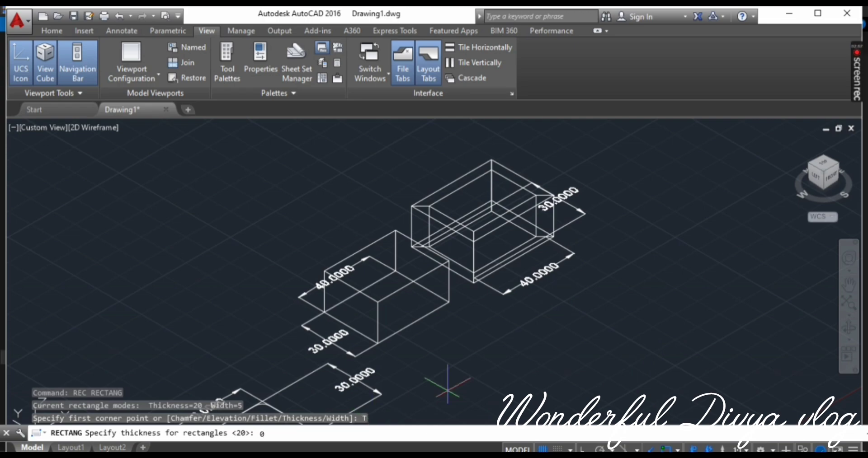
key("Return")
- Draw a flat rectangle with length 40 and width 30 in the empty area to the right of the two 3D boxes
left_click(692, 243)
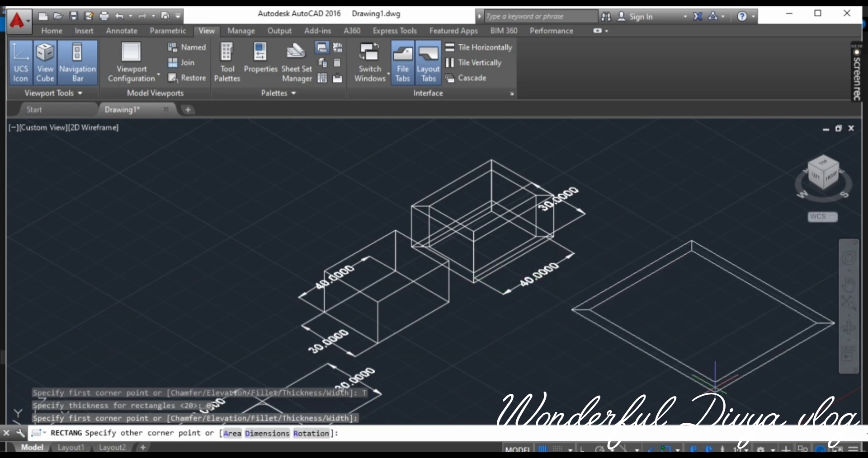
type("D")
key("Return")
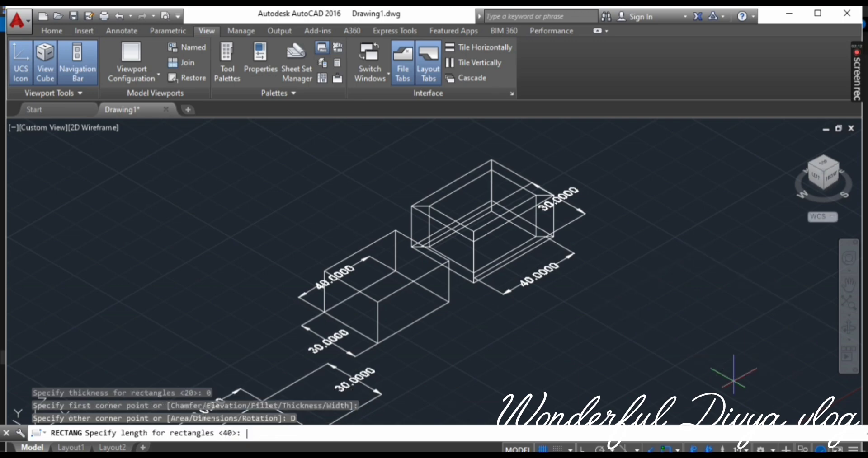
key("Return")
key("Return")
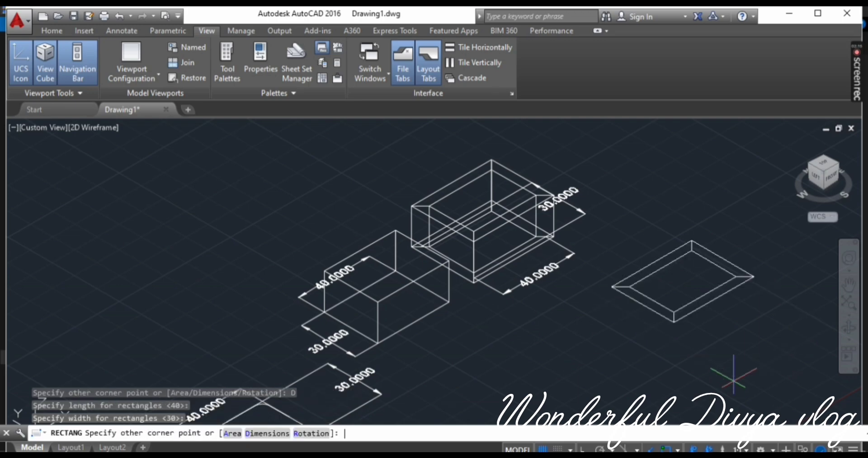
left_click(733, 375)
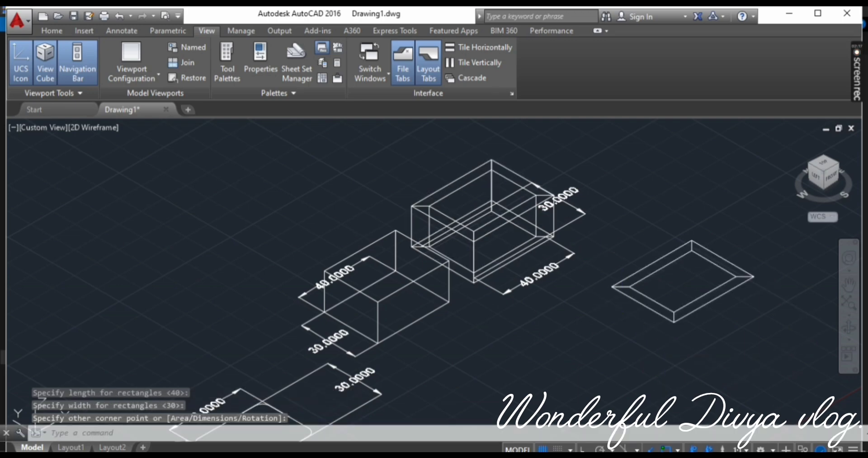
- Delete the wide-lined rectangle that has thickness, together with its two leftover dimensions
left_click(521, 217)
key("Delete")
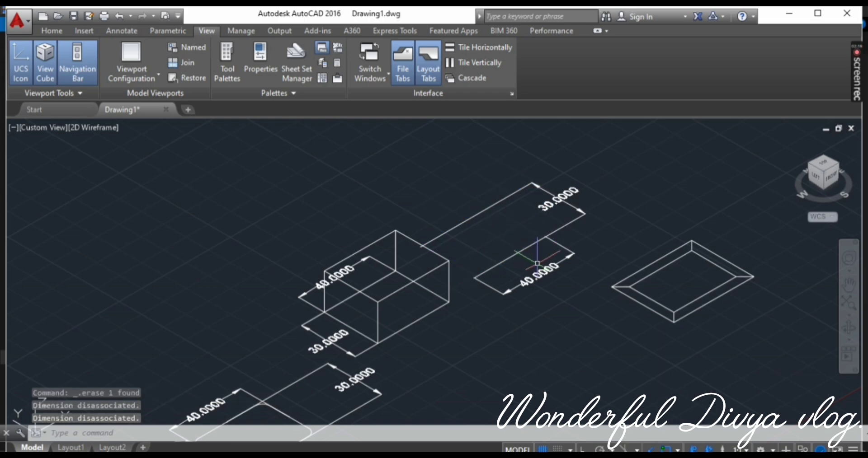
left_click(576, 283)
left_click(517, 209)
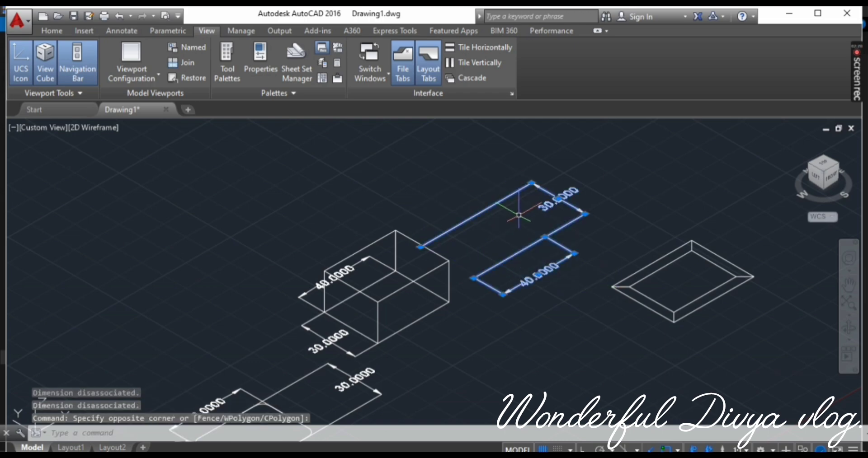
key("Delete")
middle_click_drag(441, 300, 343, 275)
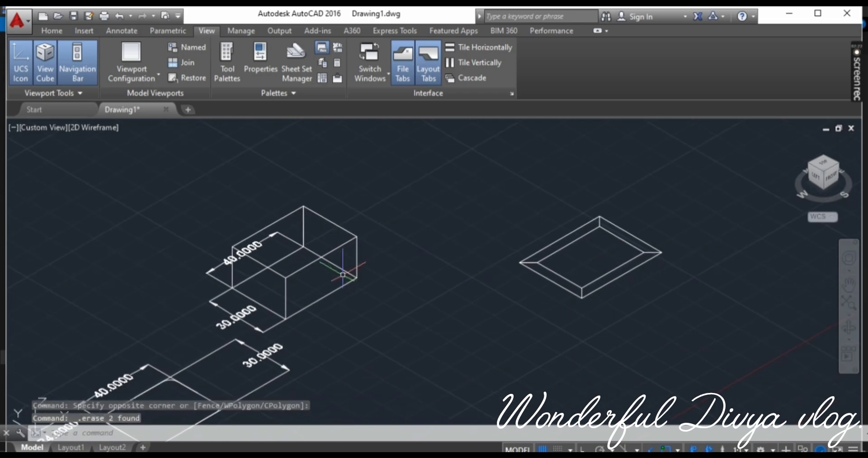
- Start a new rectangle and reset the rectangle line width to 0
type("REC")
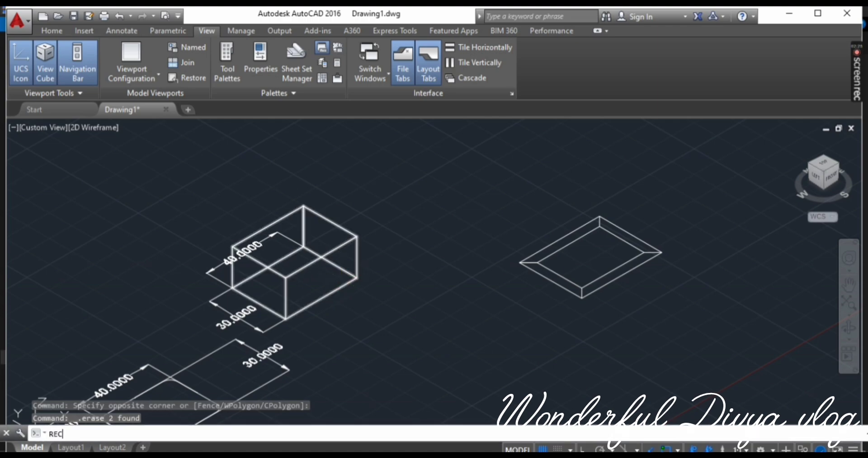
key("Return")
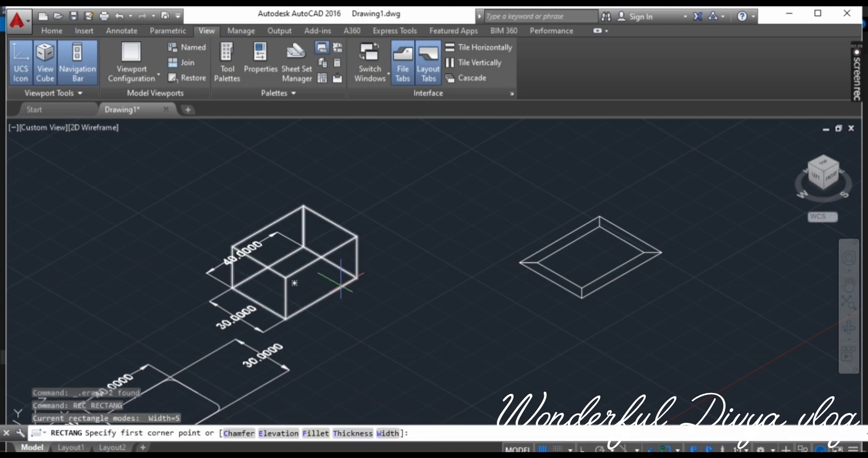
left_click(388, 433)
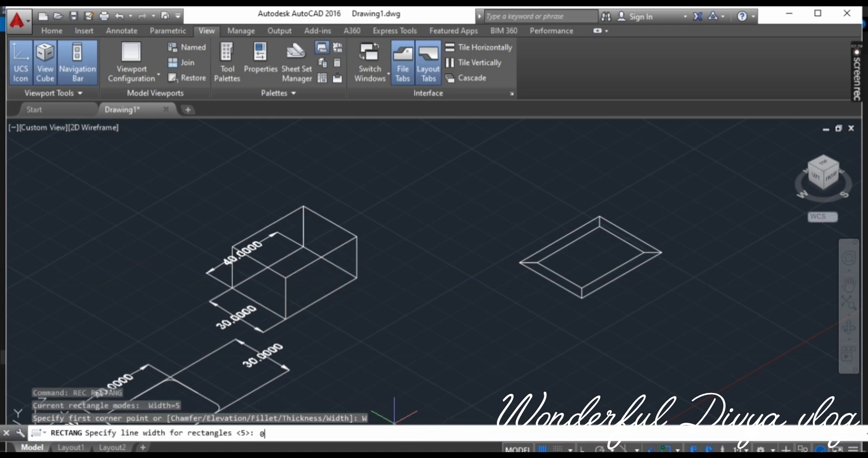
type("0")
key("Return")
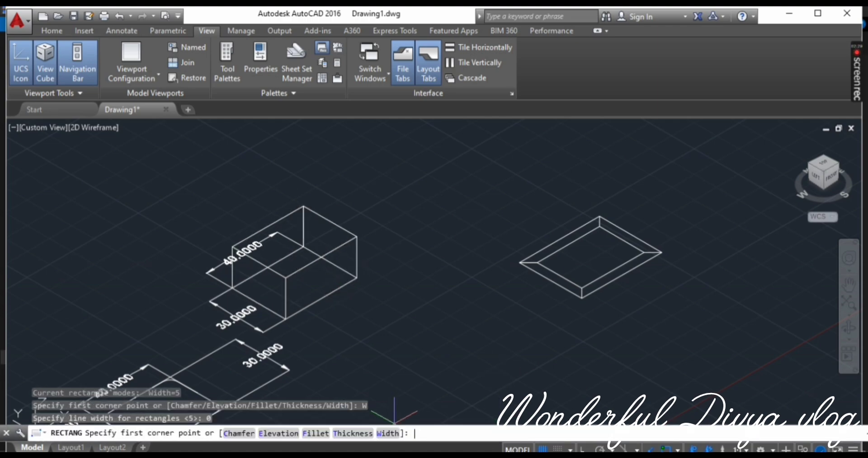
- Set the rectangle elevation to 100 and draw a freehand rectangle in the empty area between the 3D box and the wide-lined rectangle
left_click(279, 434)
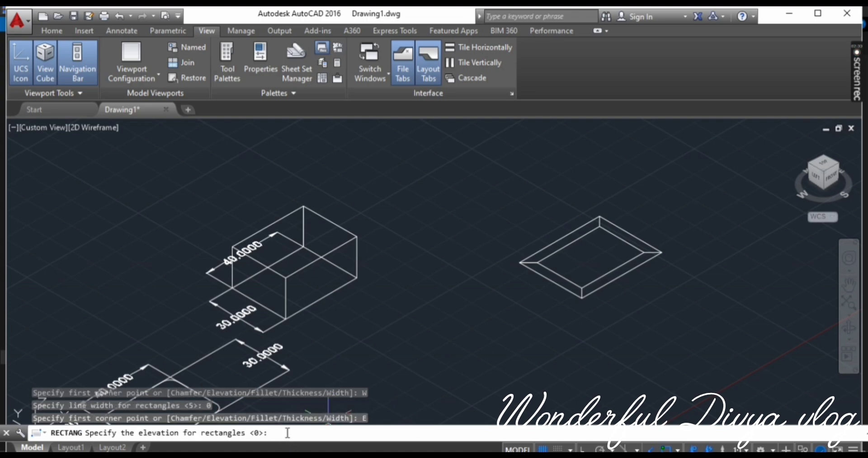
key("Return")
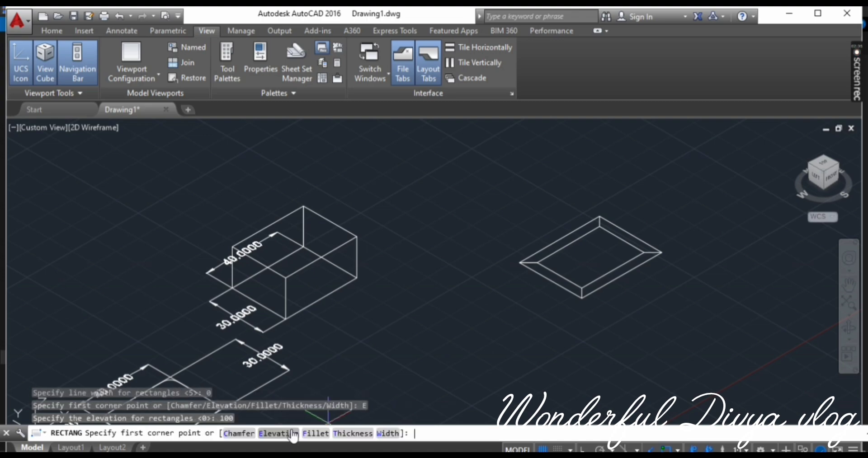
left_click(468, 172)
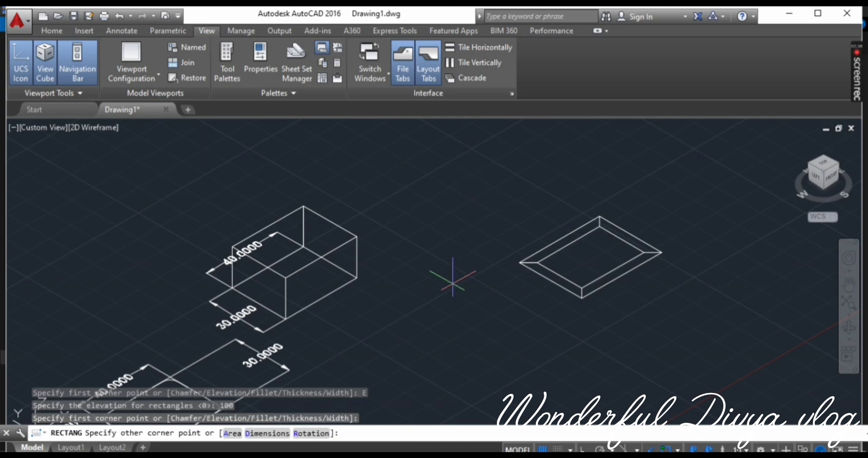
left_click(451, 285)
- Examine the elevated rectangle against the others in 3D, orbiting the whole drawing and using the SE Isometric view
type("z")
key("Return")
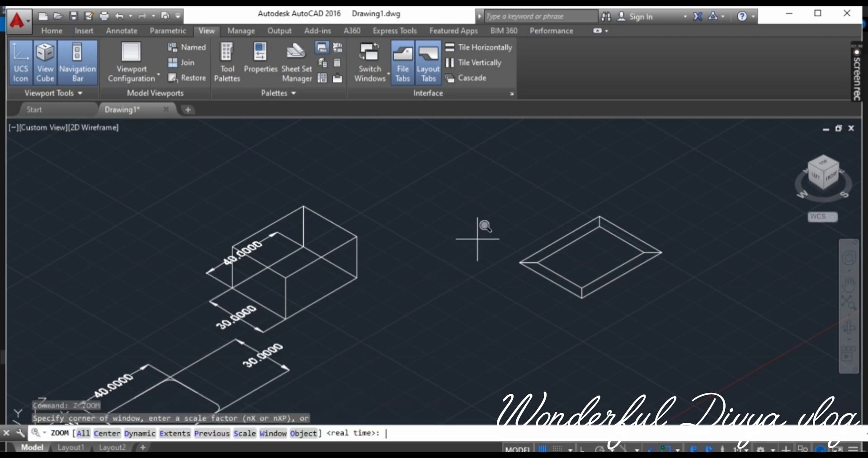
type("a")
key("Return")
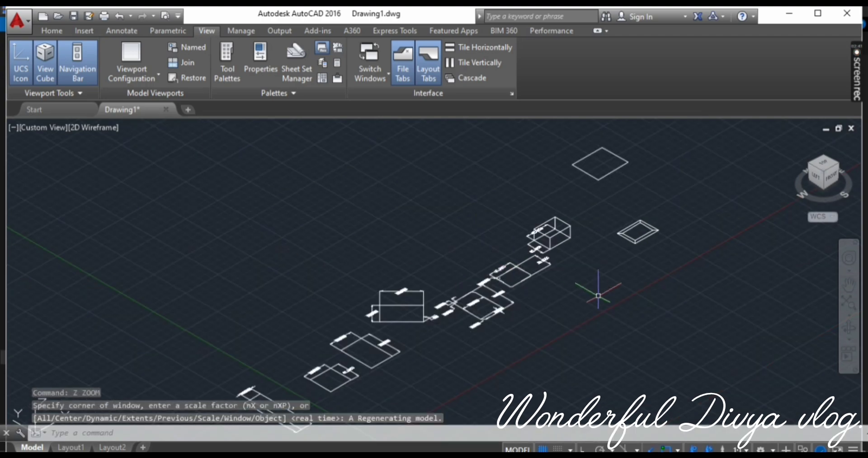
middle_click_drag(597, 290, 589, 271)
middle_click_drag(571, 316, 588, 297, "shift")
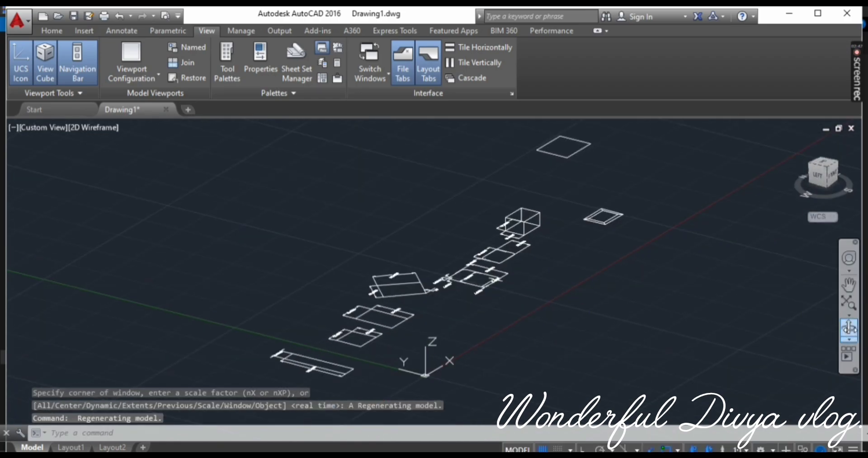
left_click(854, 336)
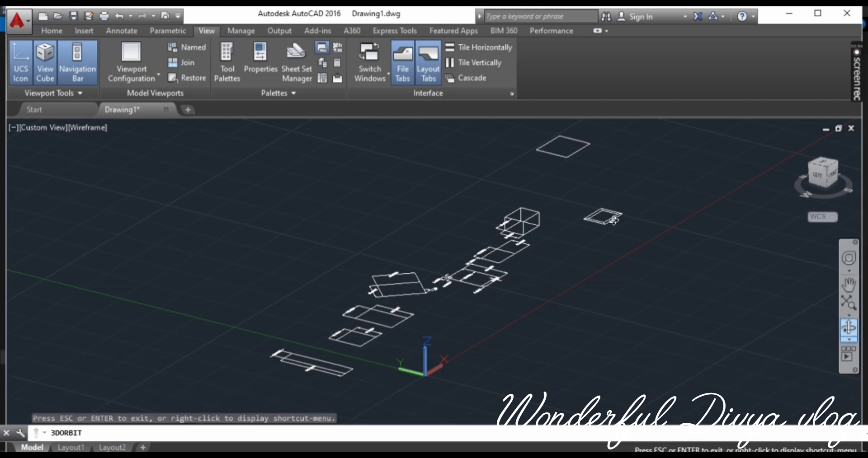
mouse_move(604, 227)
middle_mouse_down()
mouse_move(480, 242)
mouse_move(450, 255)
mouse_move(303, 256)
mouse_move(318, 235)
mouse_move(350, 246)
mouse_move(336, 248)
middle_mouse_up()
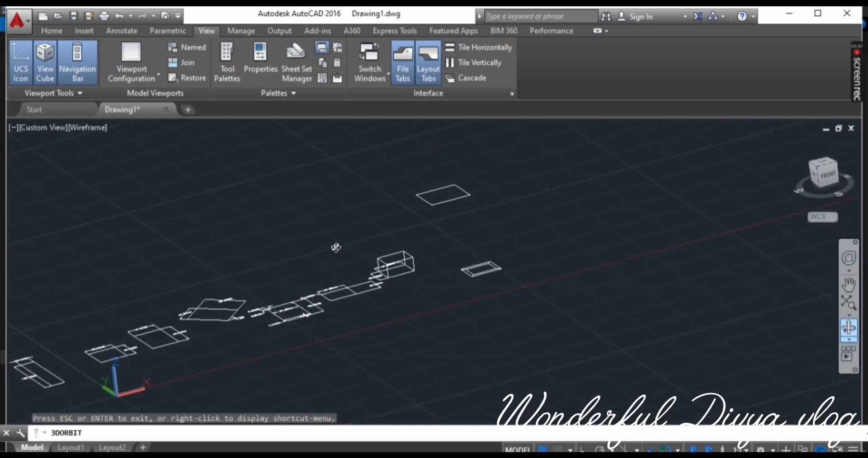
right_click(229, 206)
left_click(284, 208)
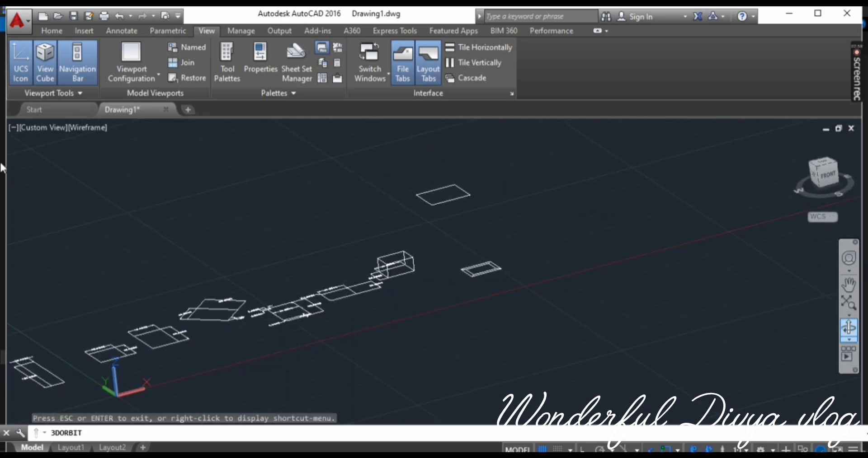
left_click(38, 129)
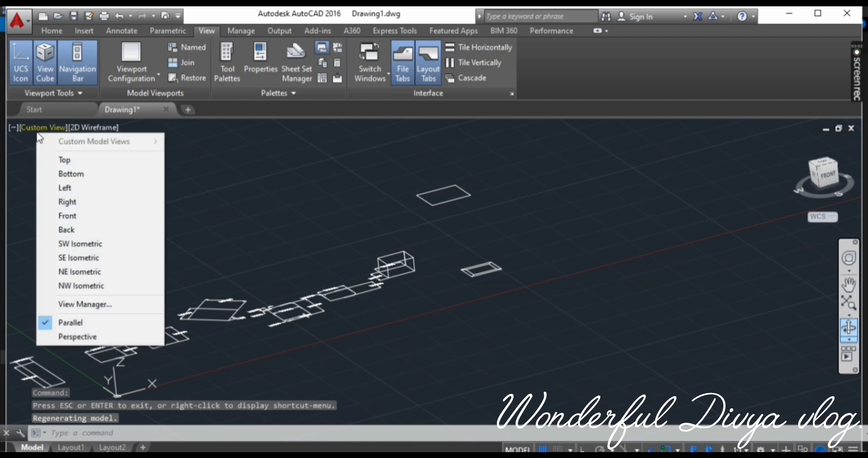
left_click(75, 259)
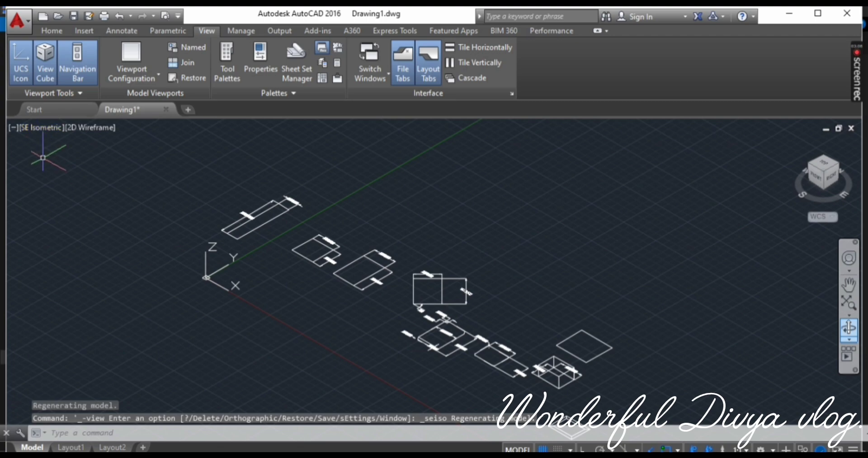
- Return to the Top view and bring the elevated and wide-lined rectangles into view
left_click(58, 127)
left_click(71, 159)
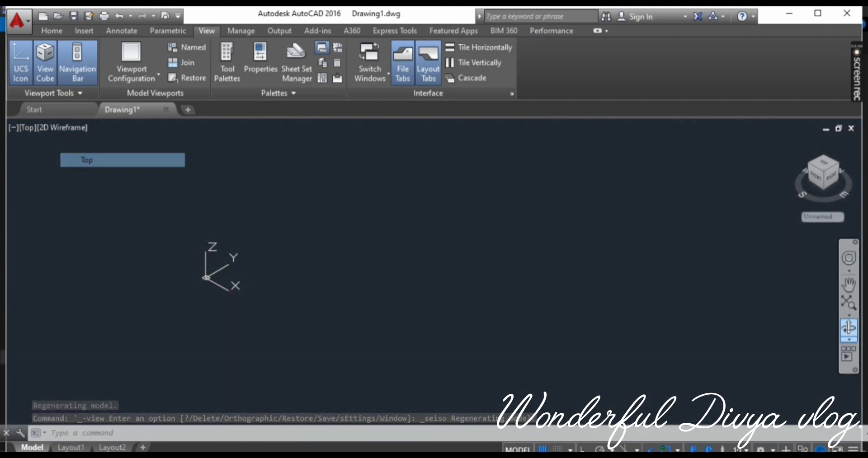
mouse_move(470, 291)
middle_mouse_down()
mouse_move(181, 292)
mouse_move(1, 264)
middle_mouse_up()
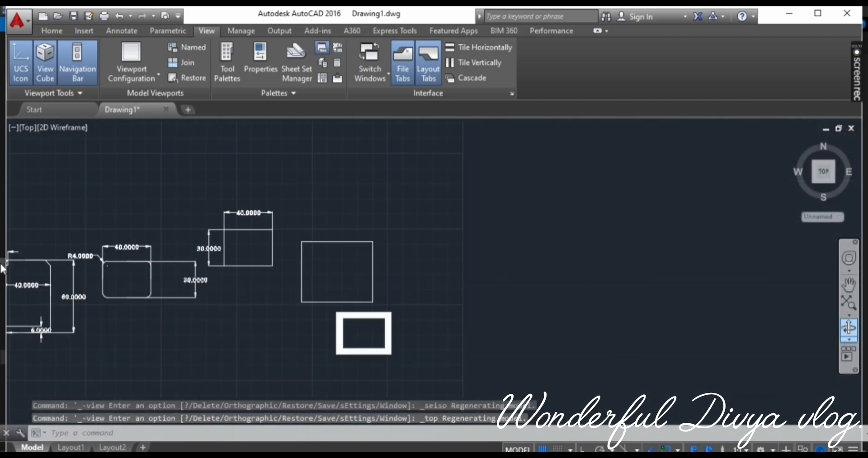